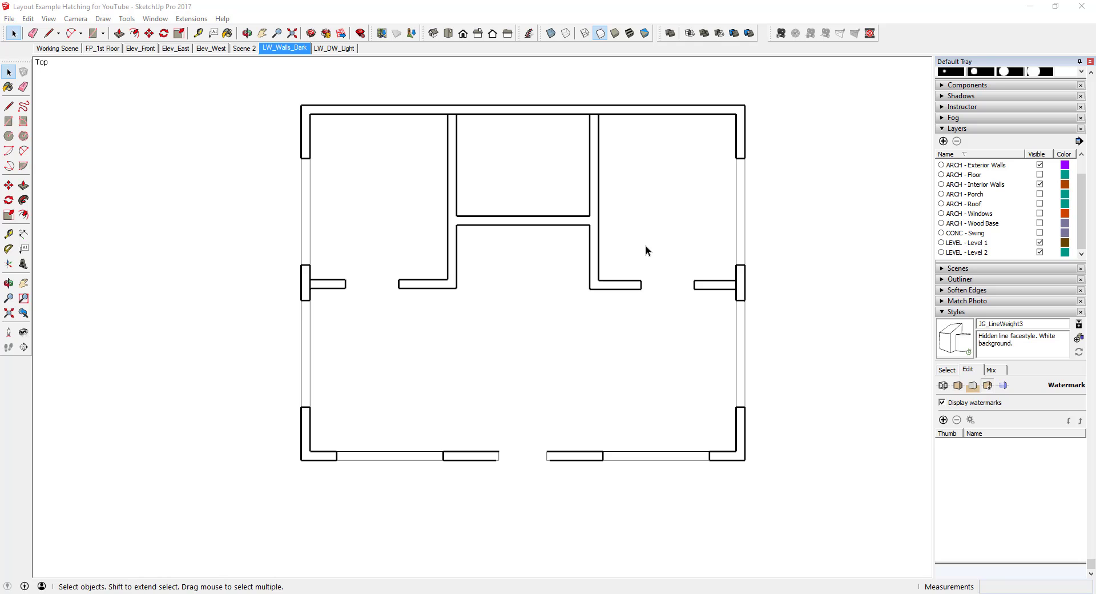
- View the 3D model in the Working Scene, return to the LW_Walls_Dark scene, and switch to LayOut
{"action": "left_click", "coordinate": [59, 48]}
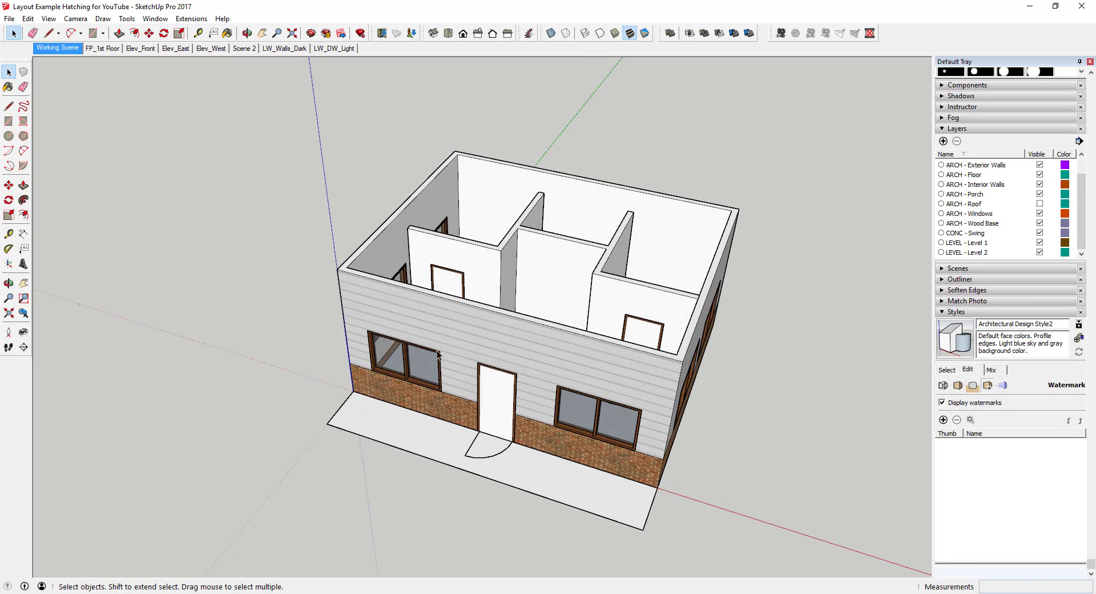
{"action": "left_click", "coordinate": [283, 49]}
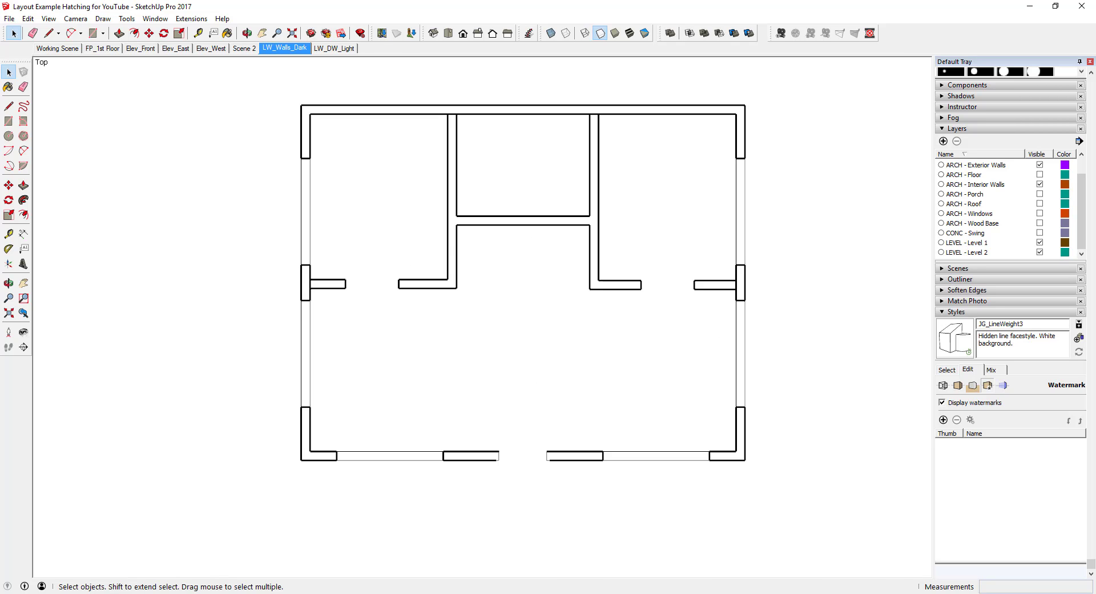
{"action": "key", "text": "alt+Tab"}
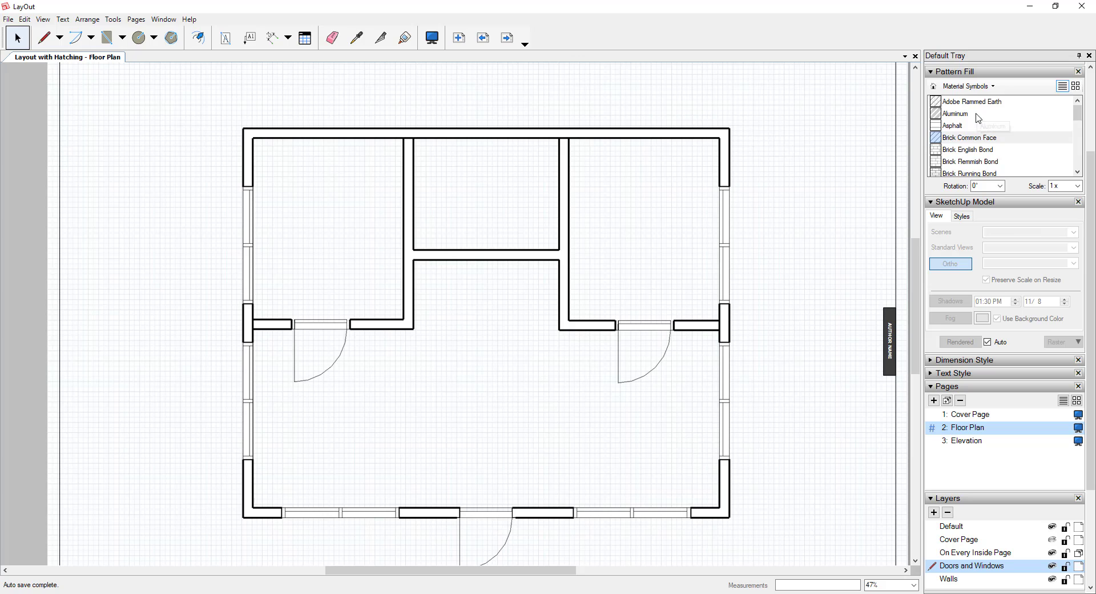
- Draw a tall narrow sample rectangle with the Brick Common Face pattern fill in the empty area right of the floor plan
{"action": "scroll", "coordinate": [975, 117], "scroll_direction": "down", "scroll_amount": 1}
{"action": "scroll", "coordinate": [980, 131], "scroll_direction": "up", "scroll_amount": 1}
{"action": "scroll", "coordinate": [981, 226], "scroll_direction": "up", "scroll_amount": 3}
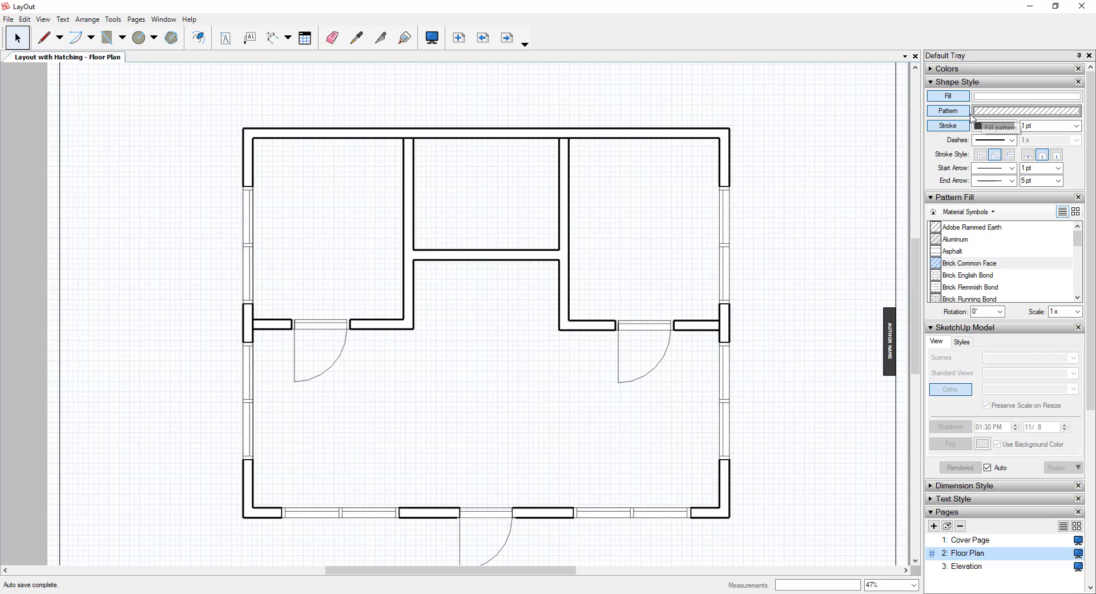
{"action": "left_click", "coordinate": [108, 45]}
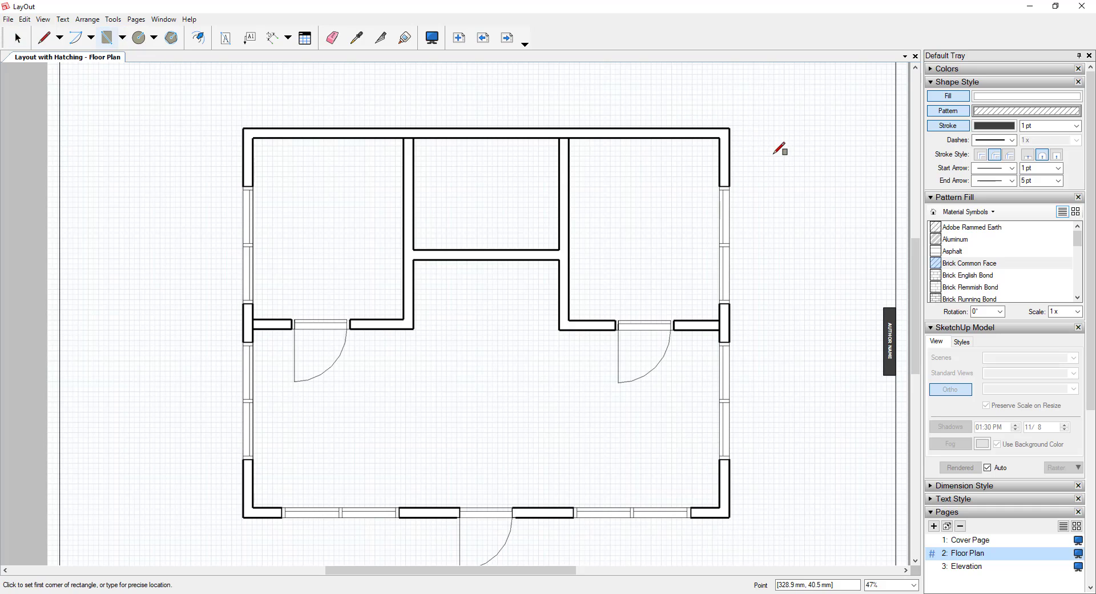
{"action": "left_click", "coordinate": [769, 146]}
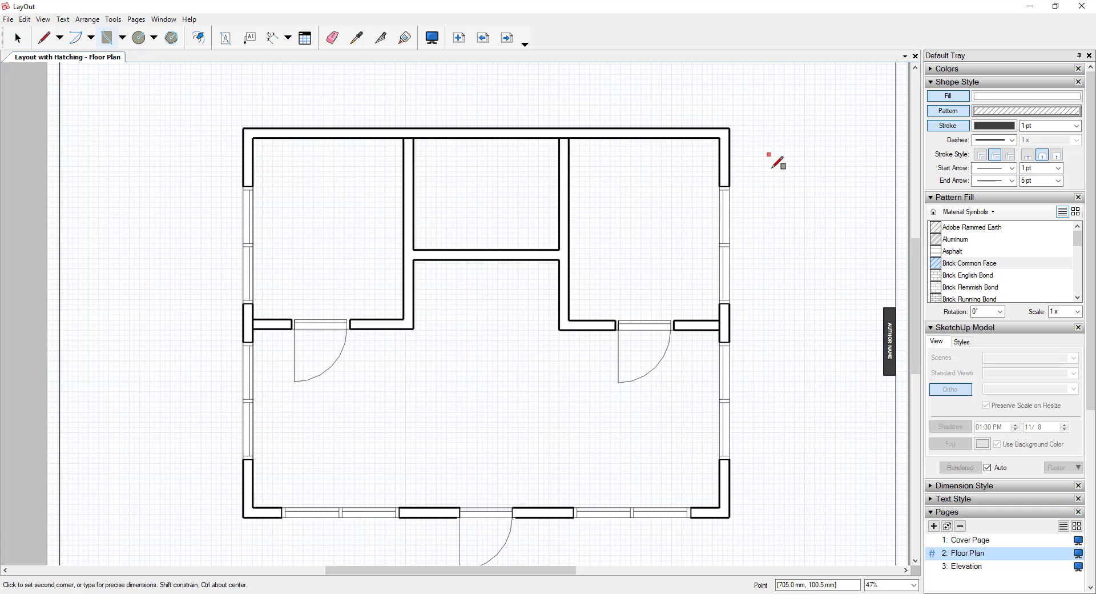
{"action": "left_click", "coordinate": [804, 249]}
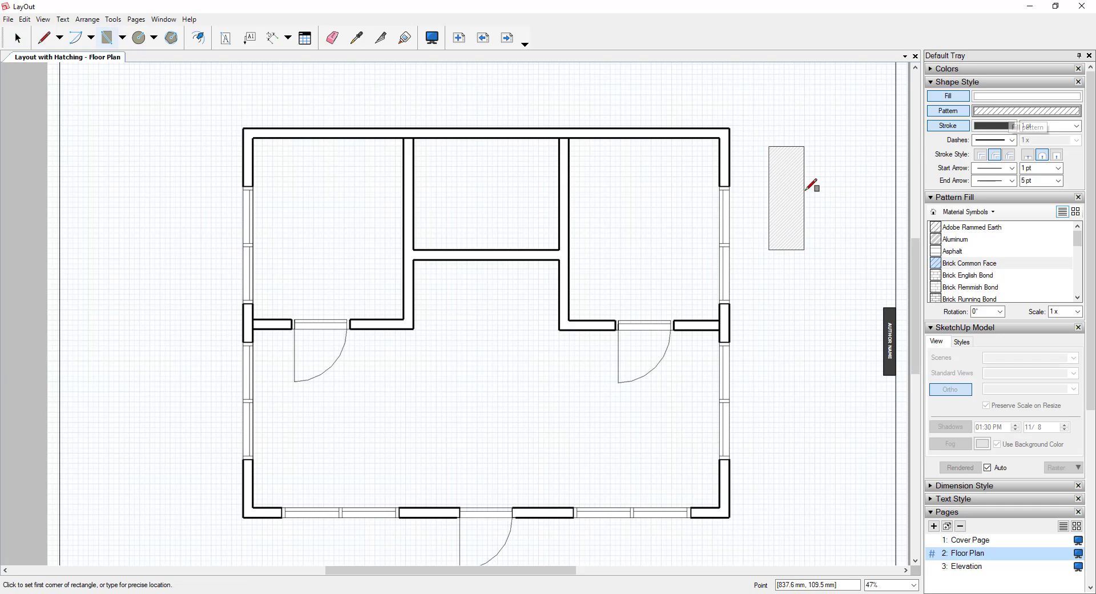
{"action": "scroll", "coordinate": [789, 197], "scroll_direction": "up", "scroll_amount": 4}
{"action": "scroll", "coordinate": [789, 197], "scroll_direction": "up", "scroll_amount": 4}
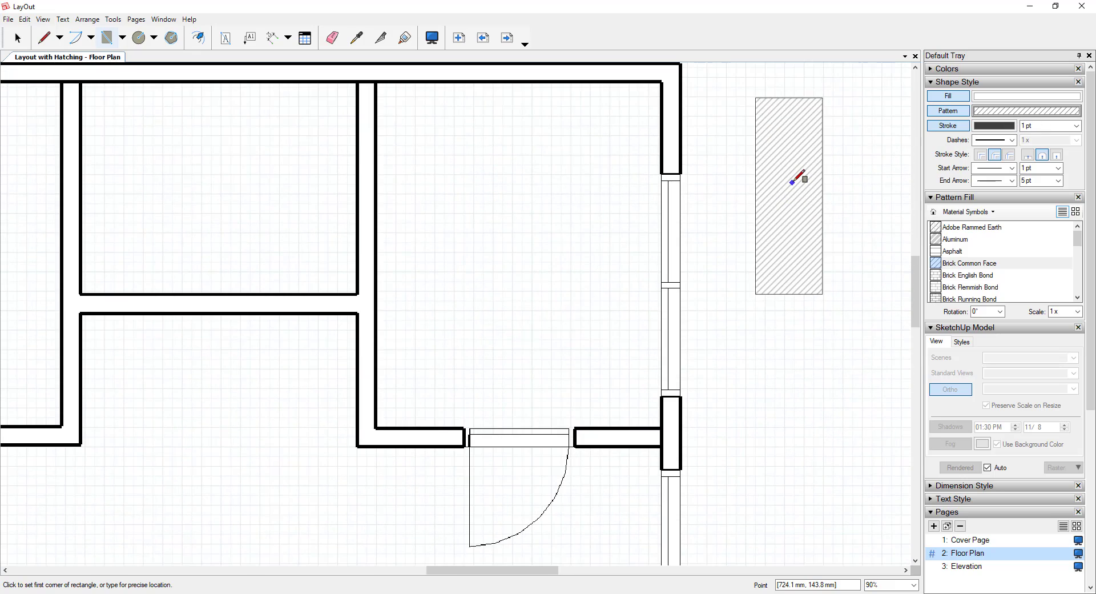
{"action": "scroll", "coordinate": [792, 193], "scroll_direction": "down", "scroll_amount": 4}
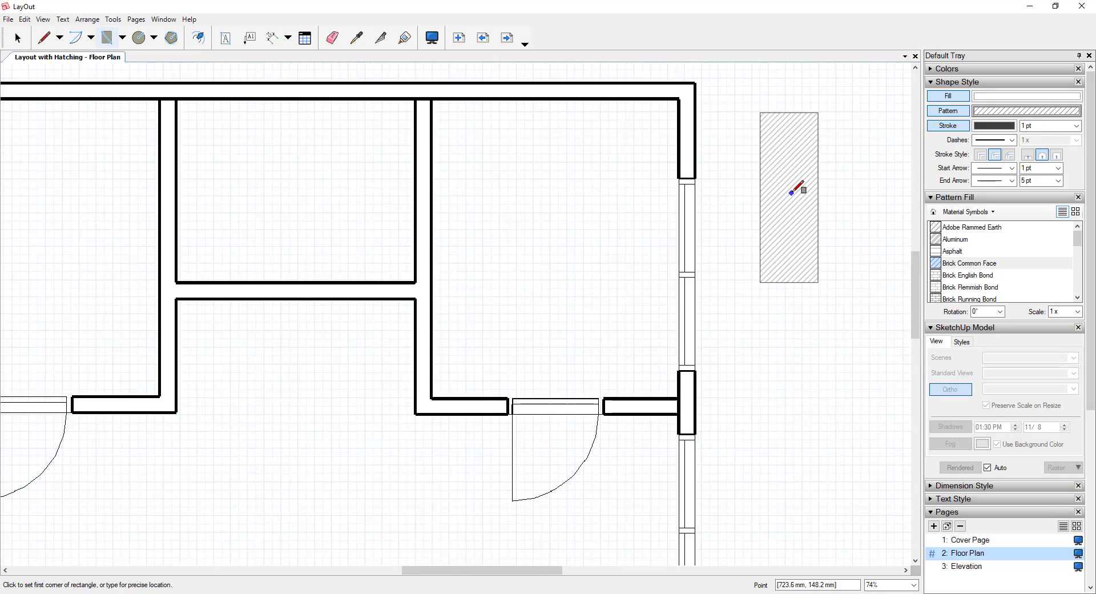
- Select the sample rectangle and try the Brick Common Face and Aluminum pattern fills on it
{"action": "left_click", "coordinate": [963, 240]}
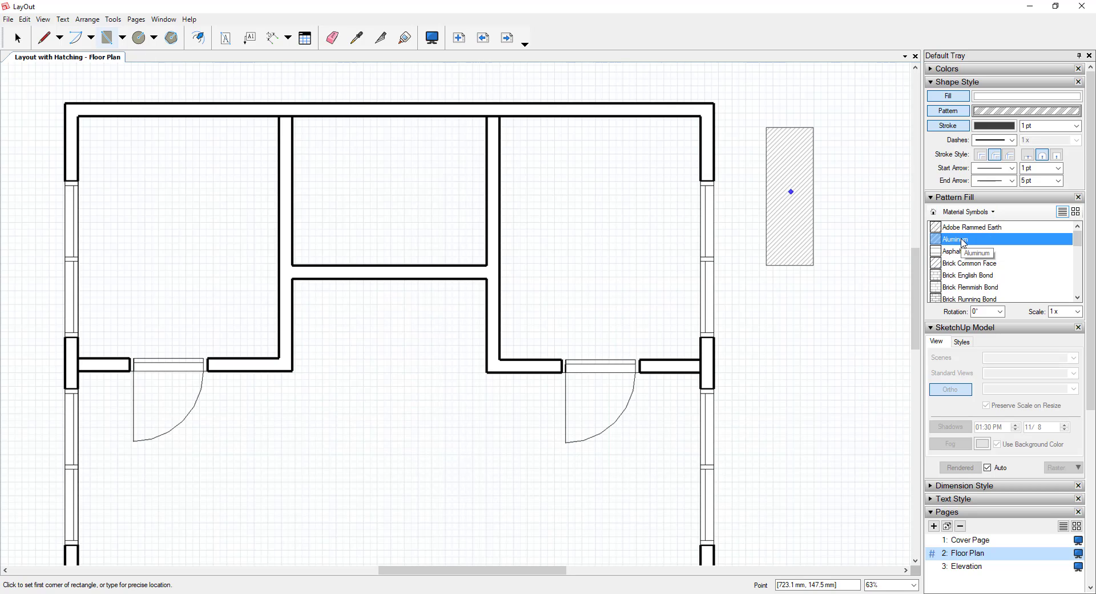
{"action": "right_click", "coordinate": [792, 173]}
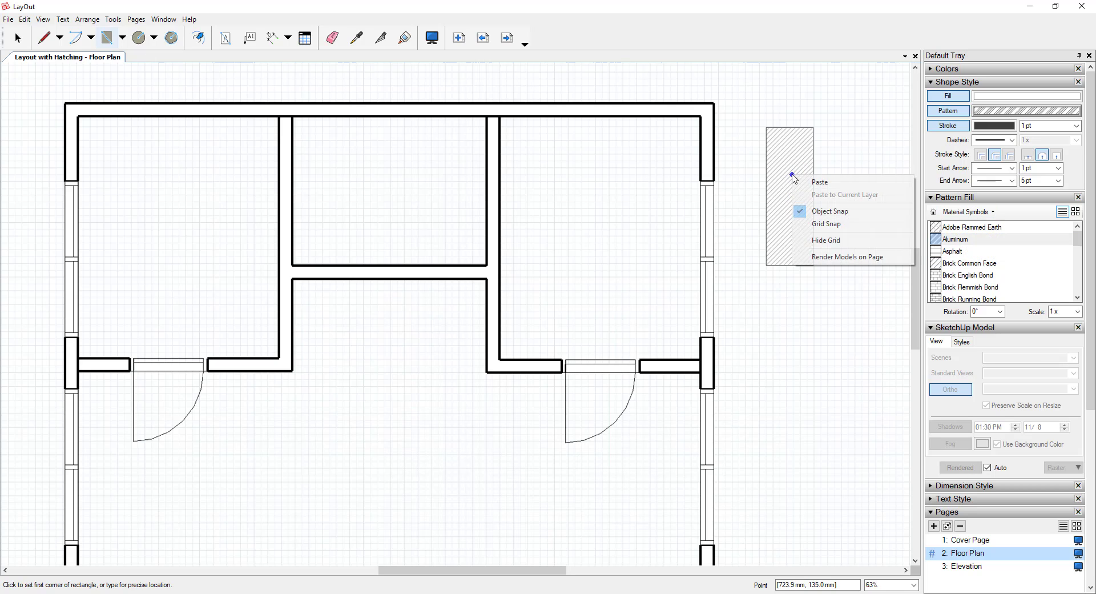
{"action": "left_click", "coordinate": [792, 154]}
{"action": "key", "text": "space"}
{"action": "left_click", "coordinate": [794, 162]}
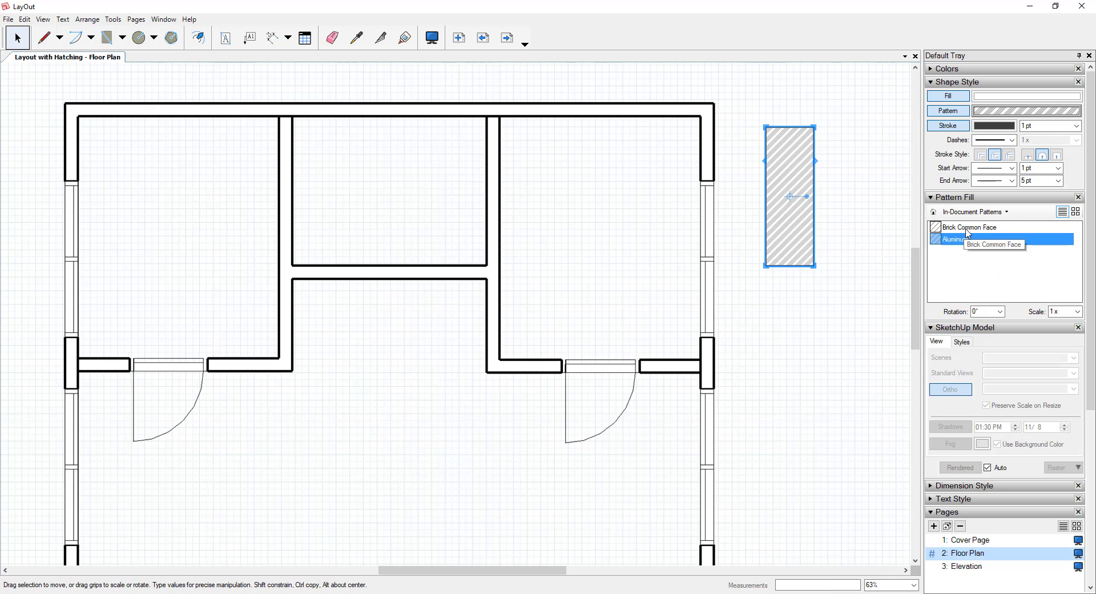
{"action": "left_click", "coordinate": [965, 228]}
{"action": "left_click", "coordinate": [965, 240]}
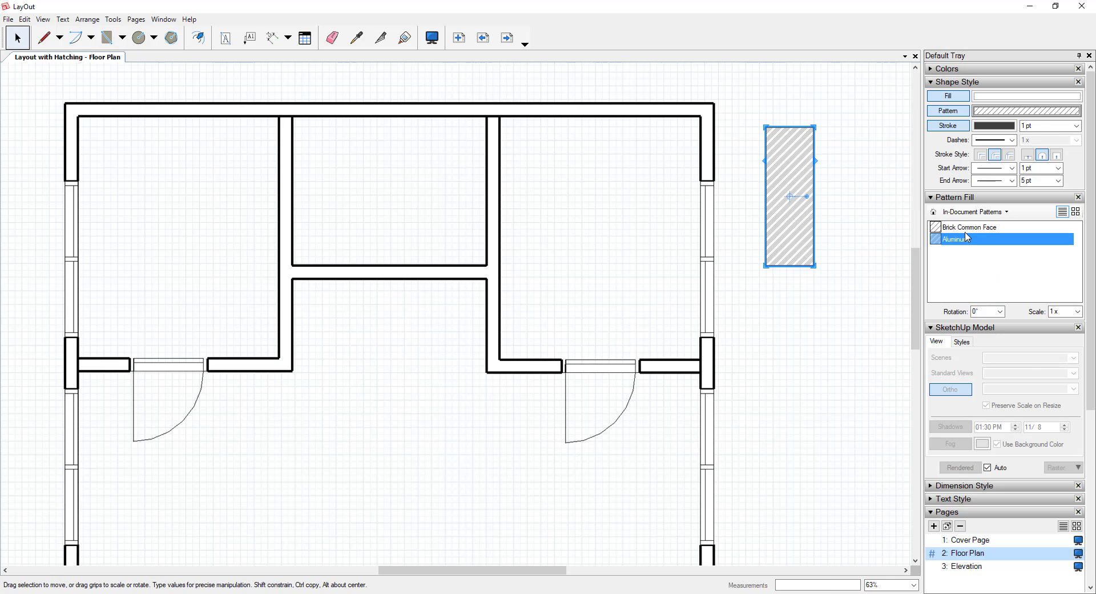
- Delete the sample rectangle beside the floor plan
{"action": "left_click", "coordinate": [842, 224]}
{"action": "left_click", "coordinate": [801, 218]}
{"action": "key", "text": "Delete"}
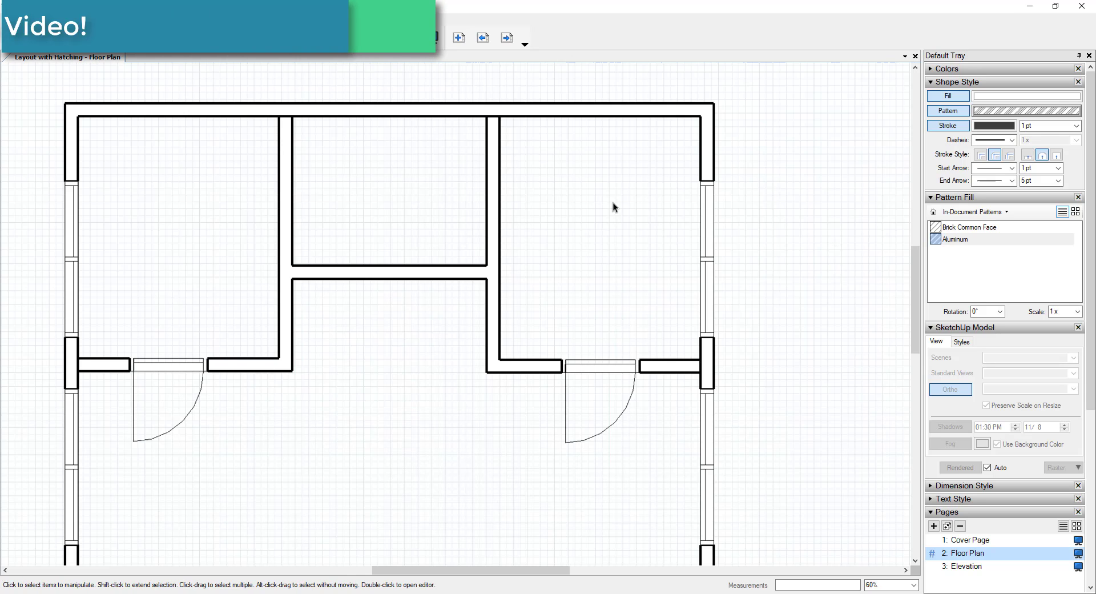
{"action": "scroll", "coordinate": [447, 222], "scroll_direction": "up", "scroll_amount": 2}
{"action": "middle_click_drag", "start_coordinate": [447, 223], "coordinate": [328, 254]}
{"action": "scroll", "coordinate": [315, 210], "scroll_direction": "up", "scroll_amount": 1}
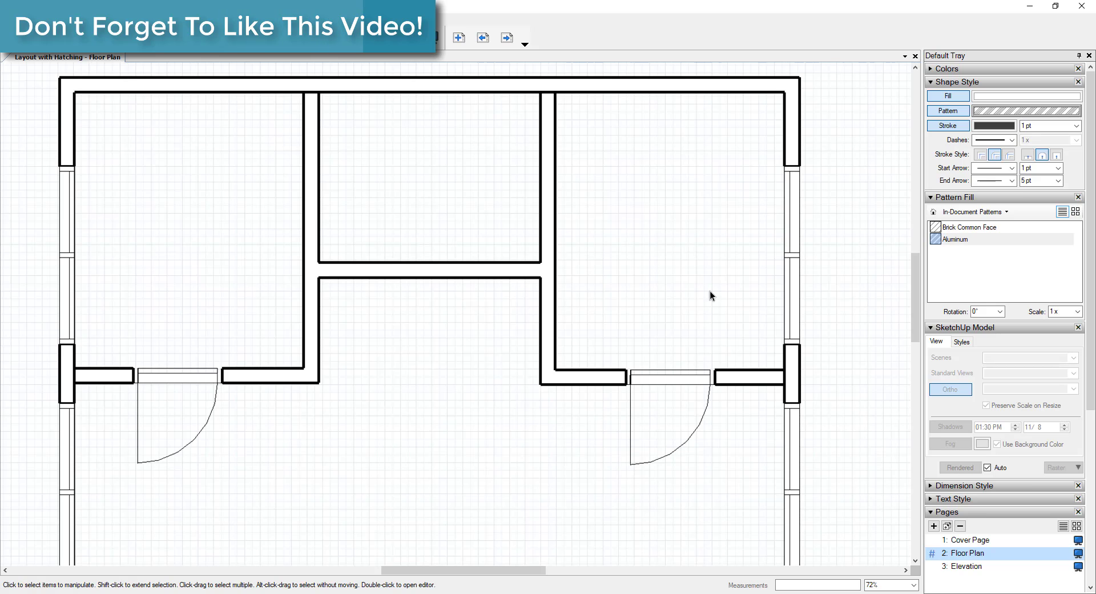
{"action": "scroll", "coordinate": [794, 274], "scroll_direction": "down", "scroll_amount": 2}
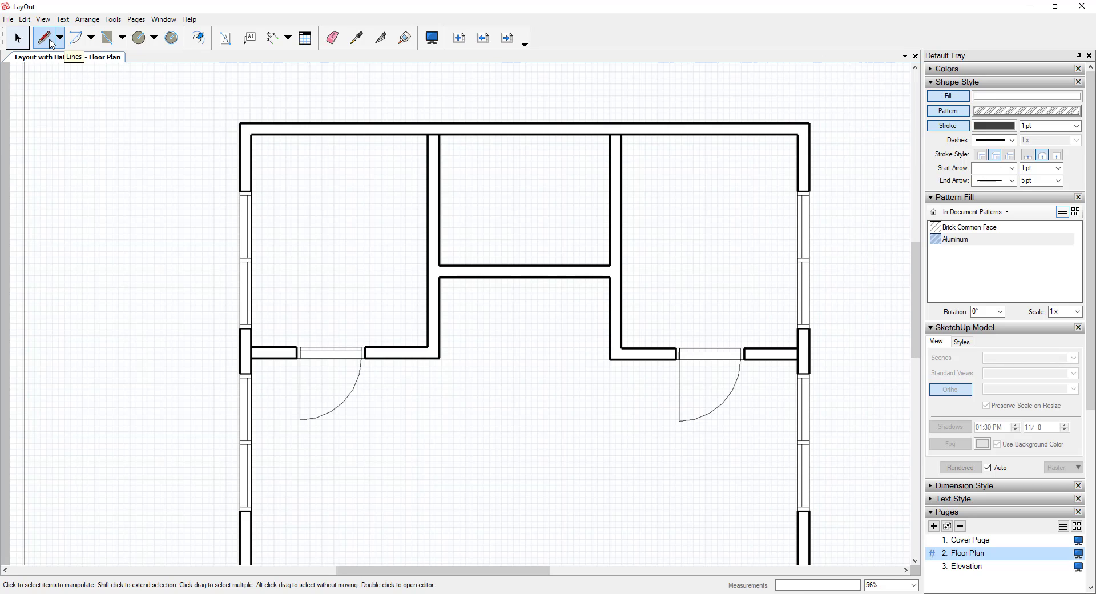
- Activate the Line tool and add a new layer named Hatching above the Doors and Windows layer
{"action": "left_click", "coordinate": [51, 44]}
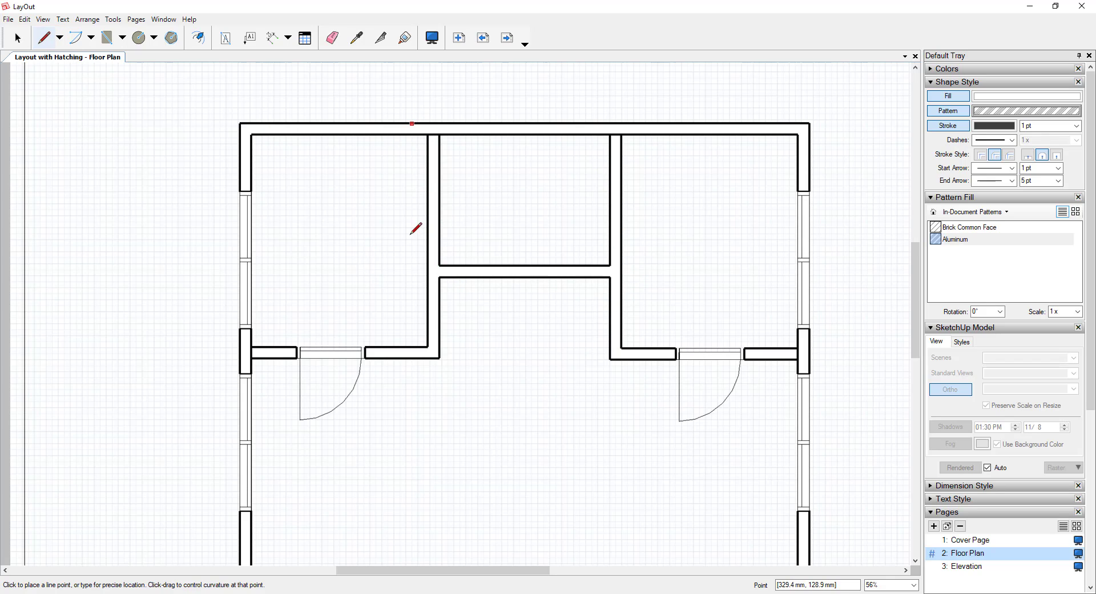
{"action": "left_click", "coordinate": [427, 151]}
{"action": "left_click", "coordinate": [932, 328]}
{"action": "scroll", "coordinate": [1001, 443], "scroll_direction": "down", "scroll_amount": 3}
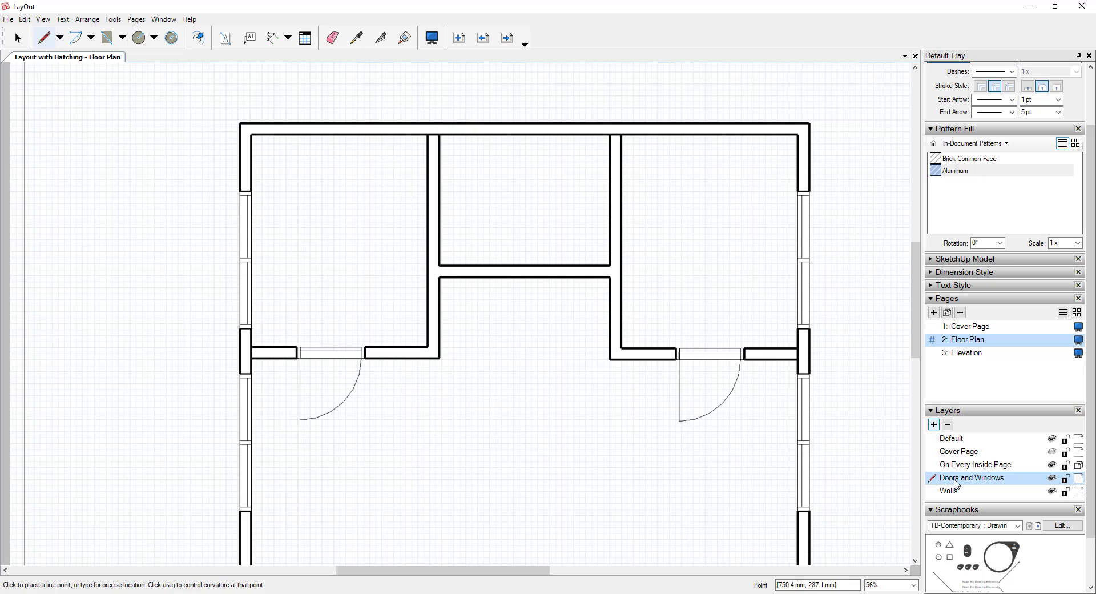
{"action": "left_click", "coordinate": [934, 424]}
{"action": "double_click", "coordinate": [951, 477]}
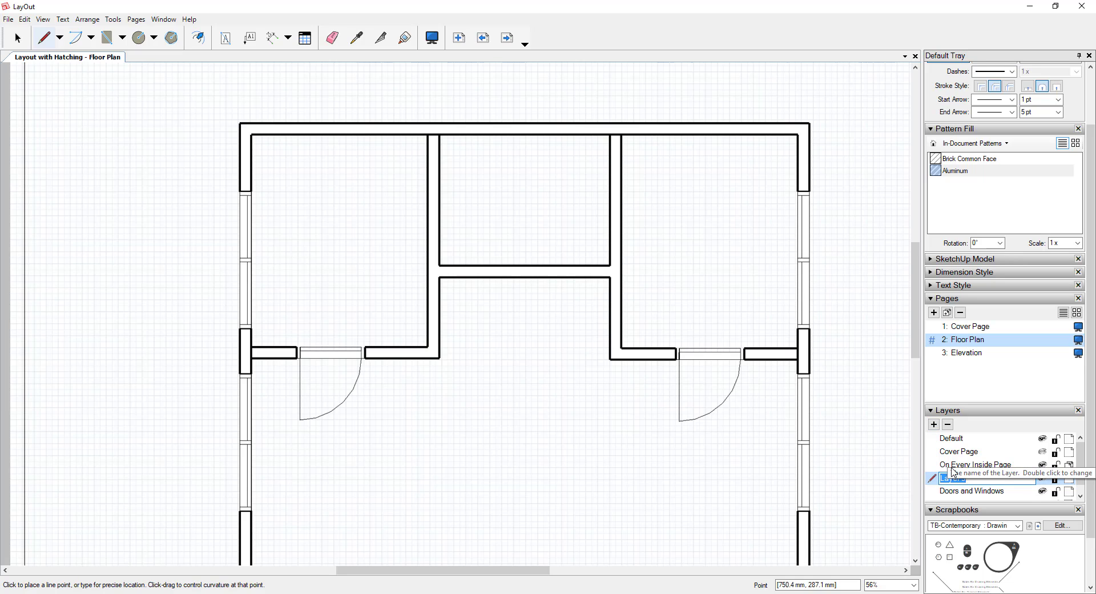
{"action": "type", "text": "Hatching"}
{"action": "key", "text": "Return"}
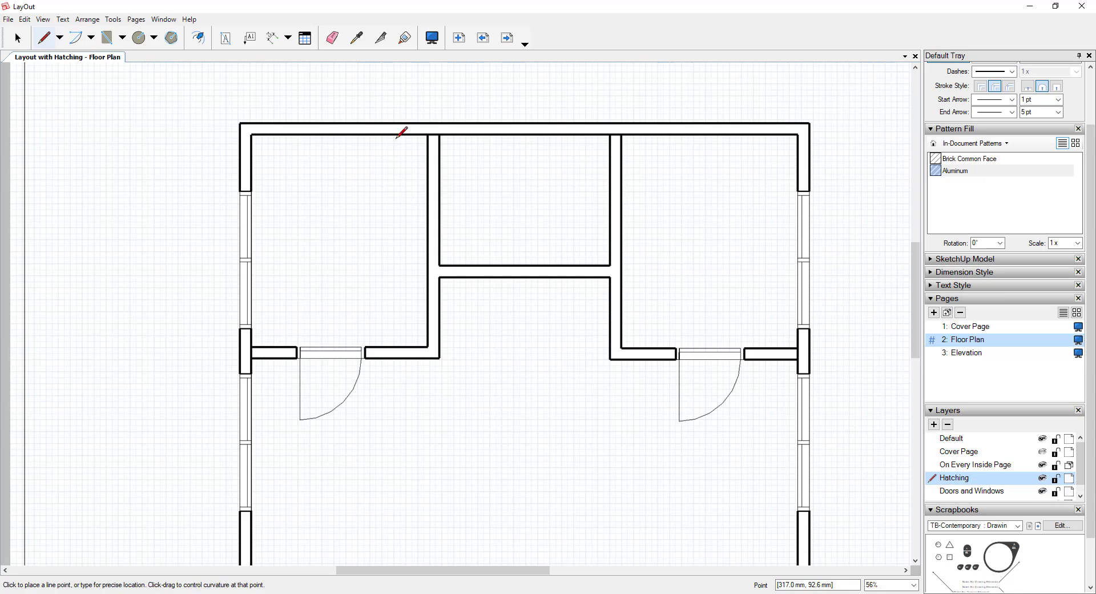
- Choose Brick Common Face from the in-document patterns as the pattern fill for the lines
{"action": "scroll", "coordinate": [428, 134], "scroll_direction": "up", "scroll_amount": 3}
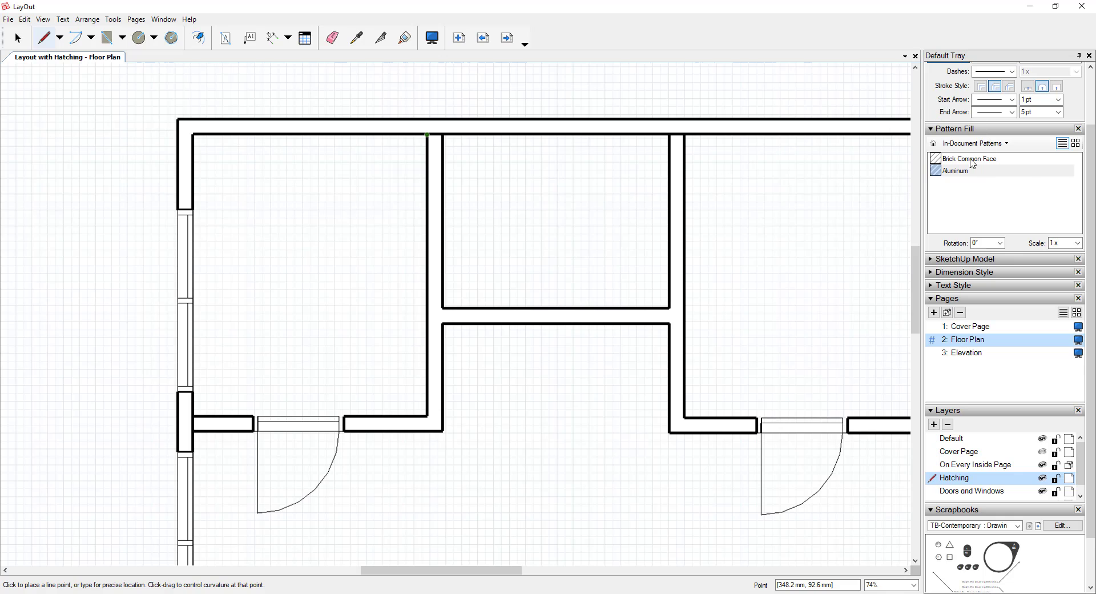
{"action": "scroll", "coordinate": [1020, 111], "scroll_direction": "up", "scroll_amount": 2}
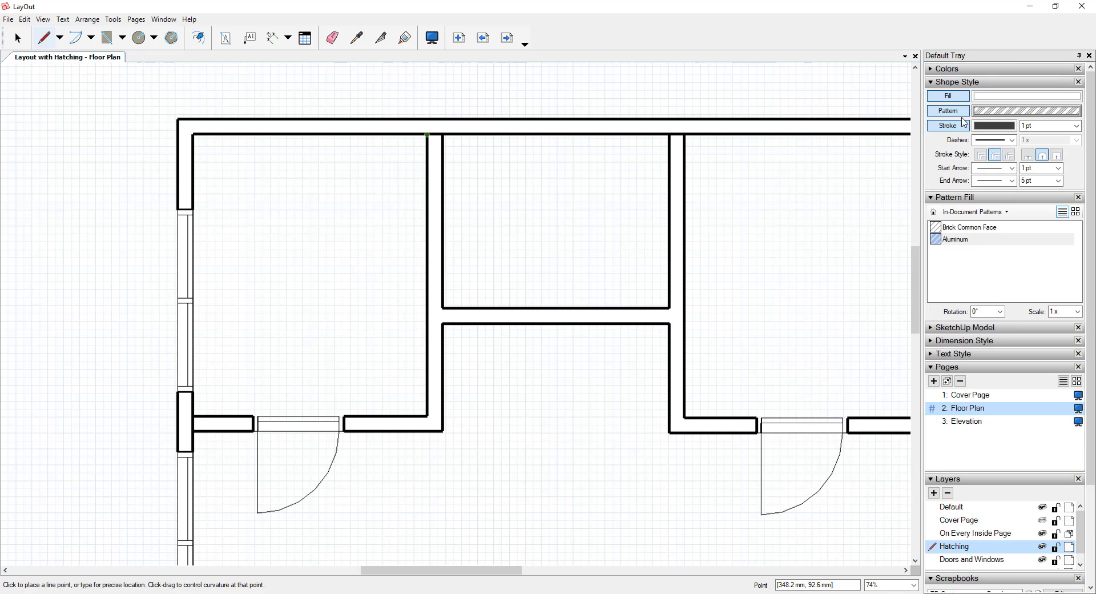
{"action": "left_click", "coordinate": [1007, 114]}
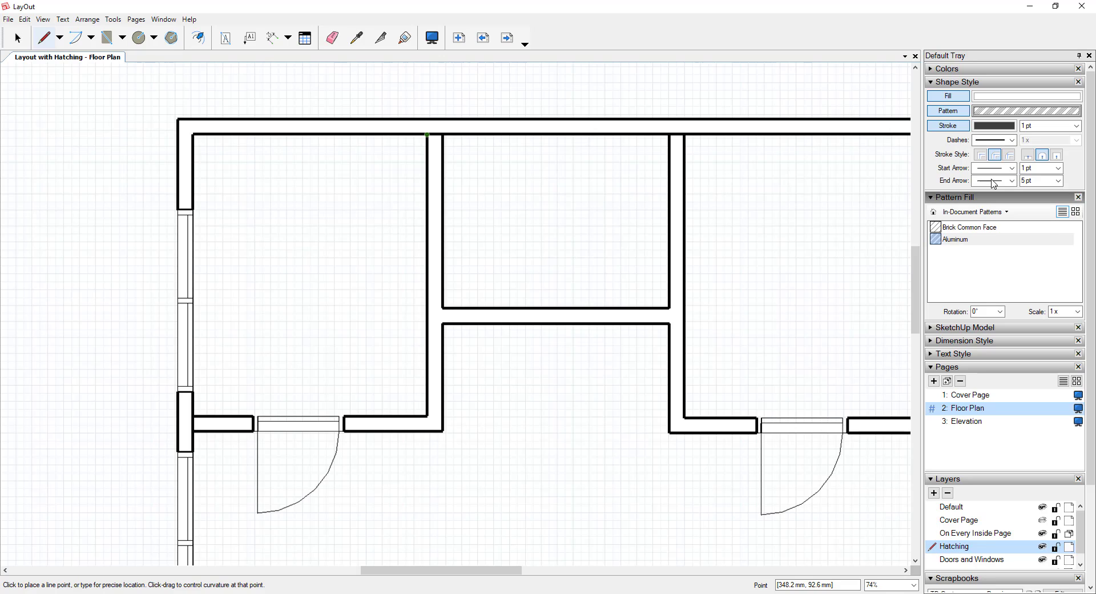
{"action": "left_click", "coordinate": [980, 213]}
{"action": "left_click", "coordinate": [979, 213]}
{"action": "left_click", "coordinate": [967, 228]}
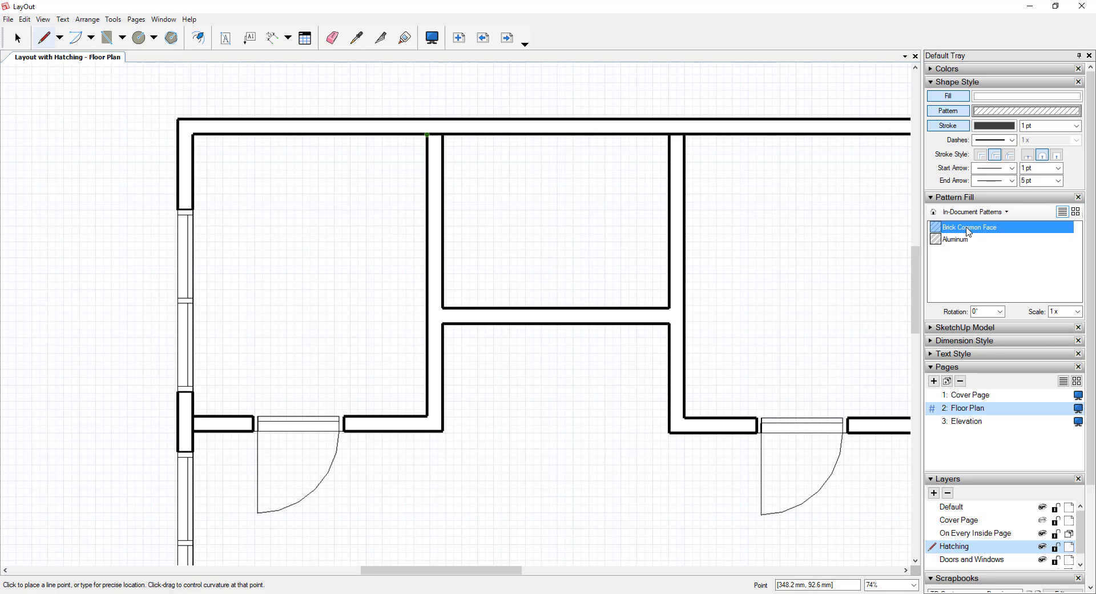
- Trace a filled line outline from the top of the left interior wall around its door-side stub and up to the connecting wall's lower edge
{"action": "left_click", "coordinate": [428, 135]}
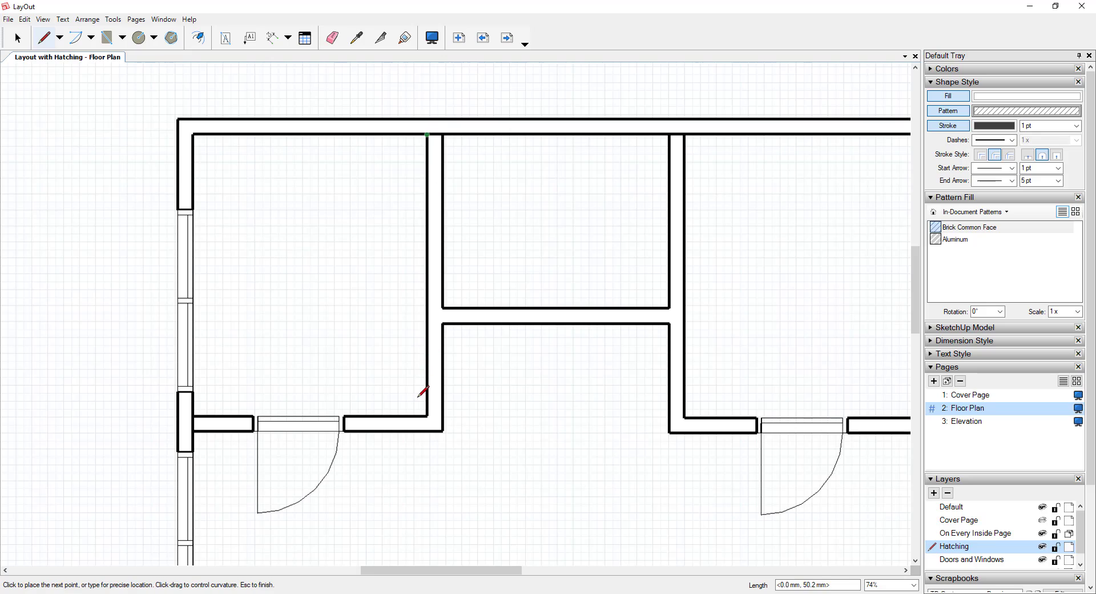
{"action": "left_click", "coordinate": [427, 415]}
{"action": "left_click", "coordinate": [346, 416]}
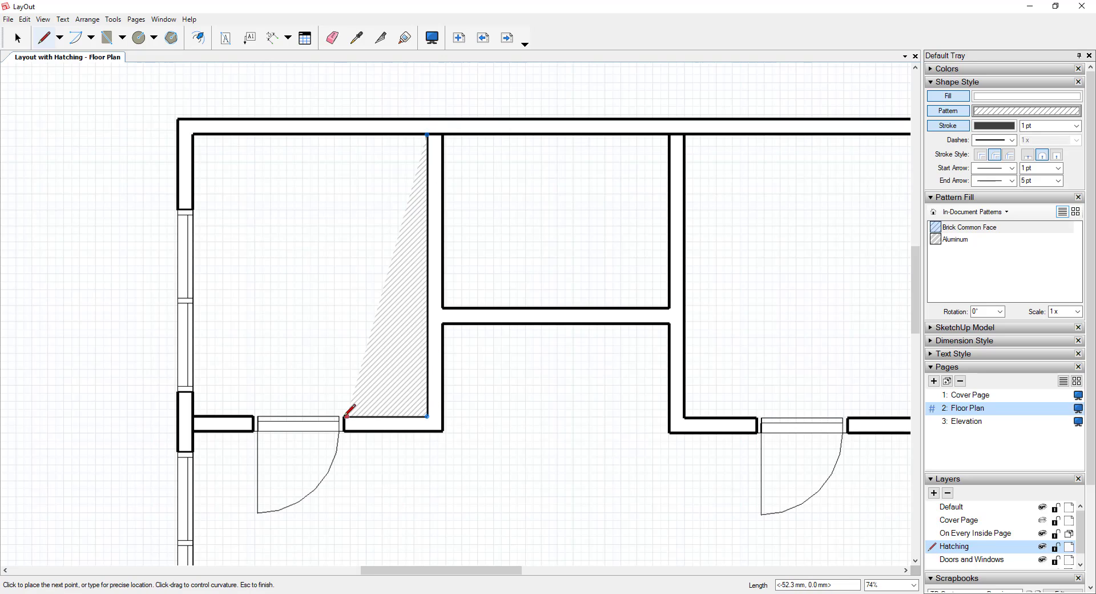
{"action": "left_click", "coordinate": [343, 416]}
{"action": "left_click", "coordinate": [344, 431]}
{"action": "left_click", "coordinate": [441, 431]}
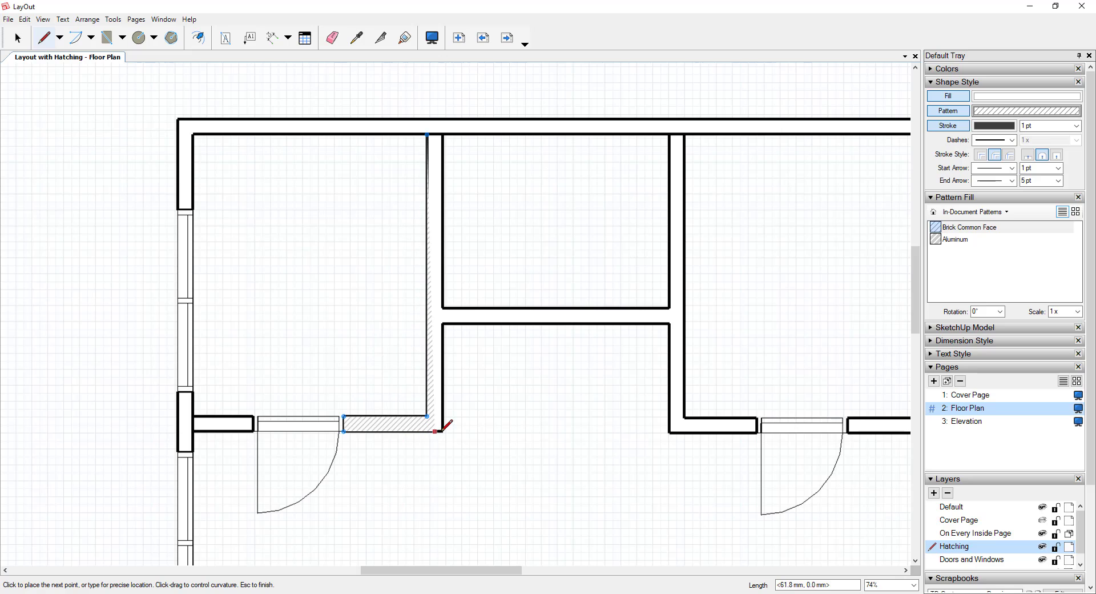
{"action": "left_click", "coordinate": [443, 324]}
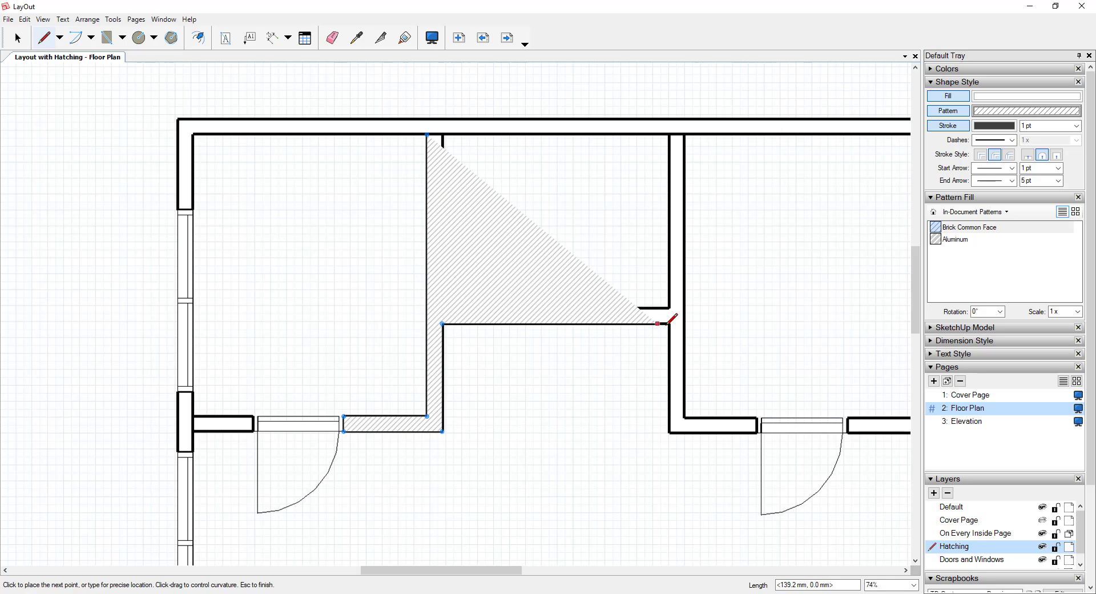
- Continue the filled line outline along the connecting wall's lower edge, around the right door-side stub, and up to the exterior wall
{"action": "left_click", "coordinate": [670, 323]}
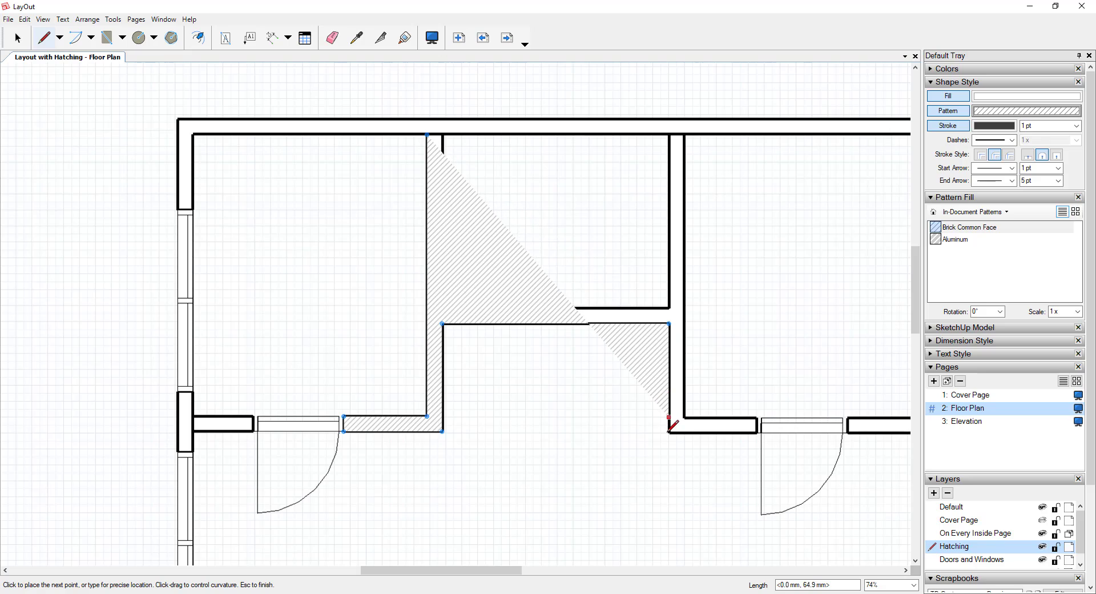
{"action": "left_click", "coordinate": [756, 433]}
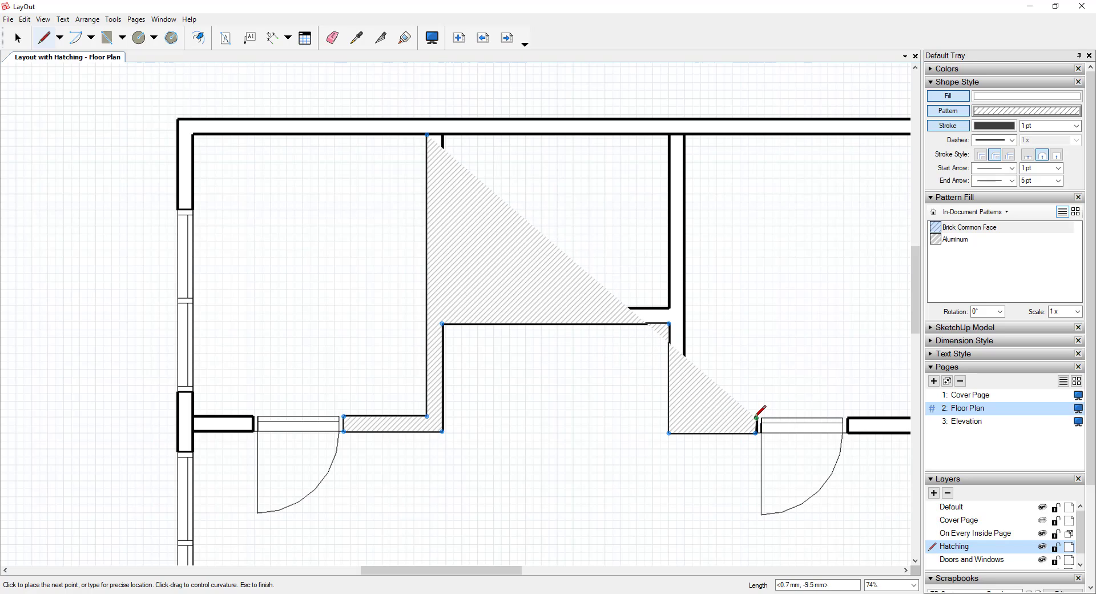
{"action": "left_click", "coordinate": [756, 417]}
{"action": "left_click", "coordinate": [683, 418]}
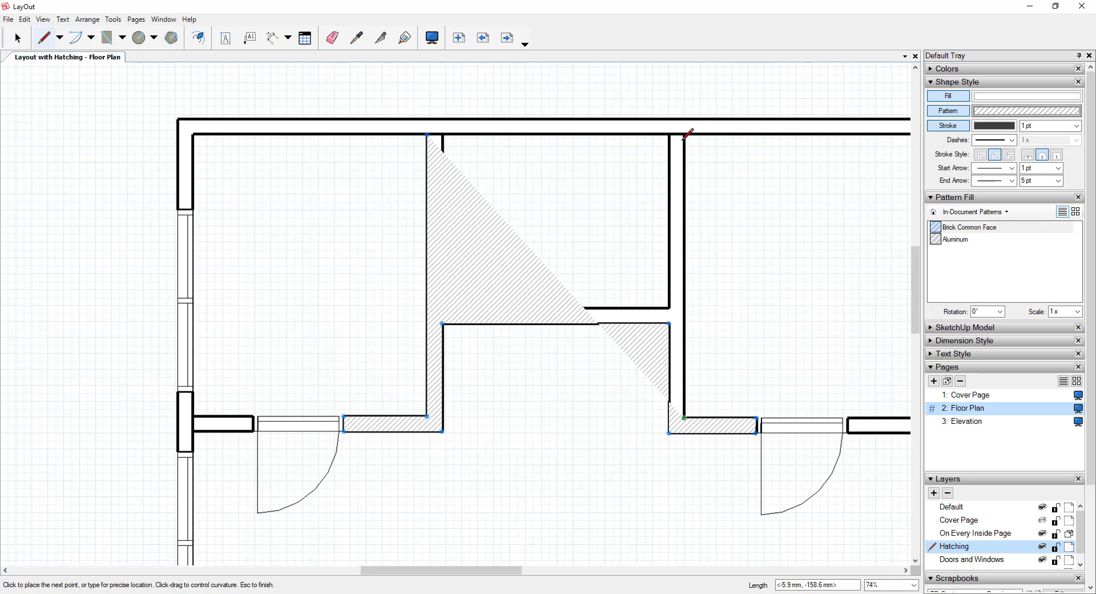
{"action": "left_click", "coordinate": [681, 133]}
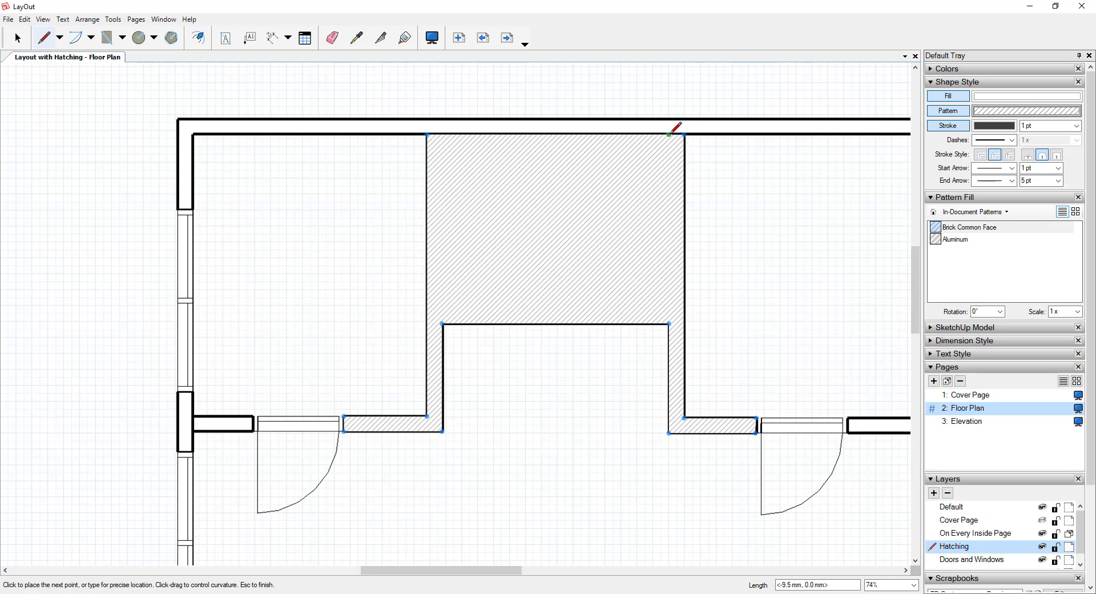
- Finish the outline down the right interior wall's inner edge, across the connecting wall's upper edge, and up to the left wall's top
{"action": "left_click", "coordinate": [669, 134]}
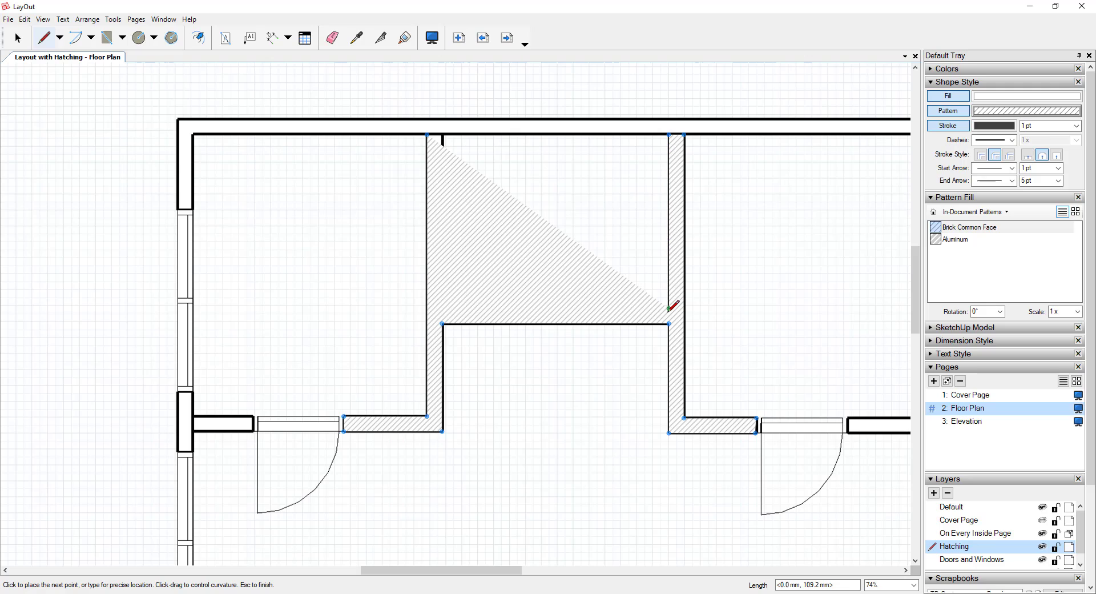
{"action": "left_click", "coordinate": [669, 309]}
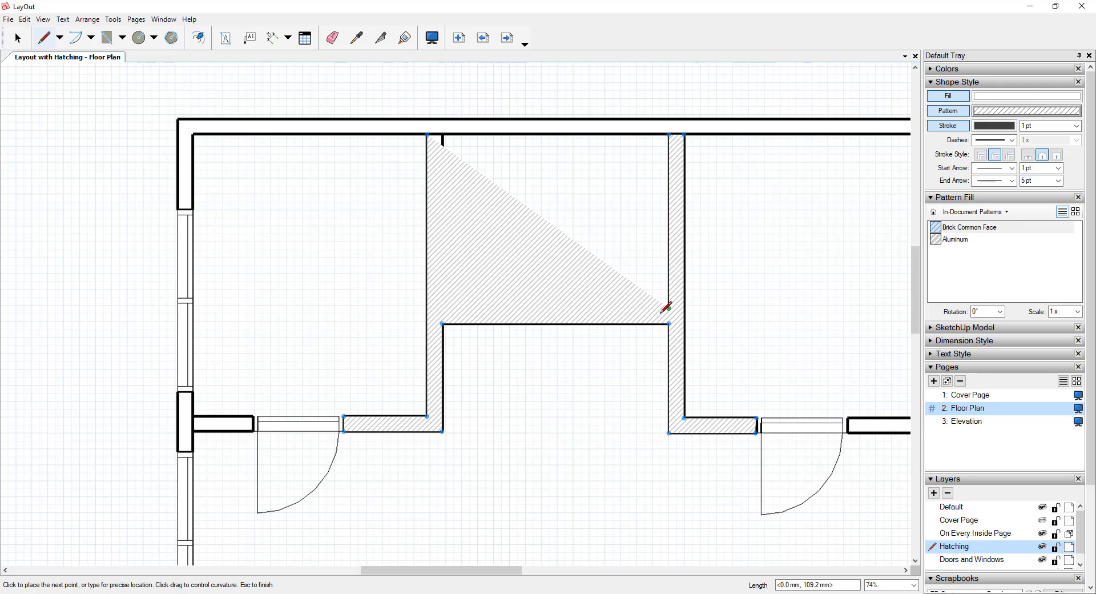
{"action": "left_click", "coordinate": [443, 308]}
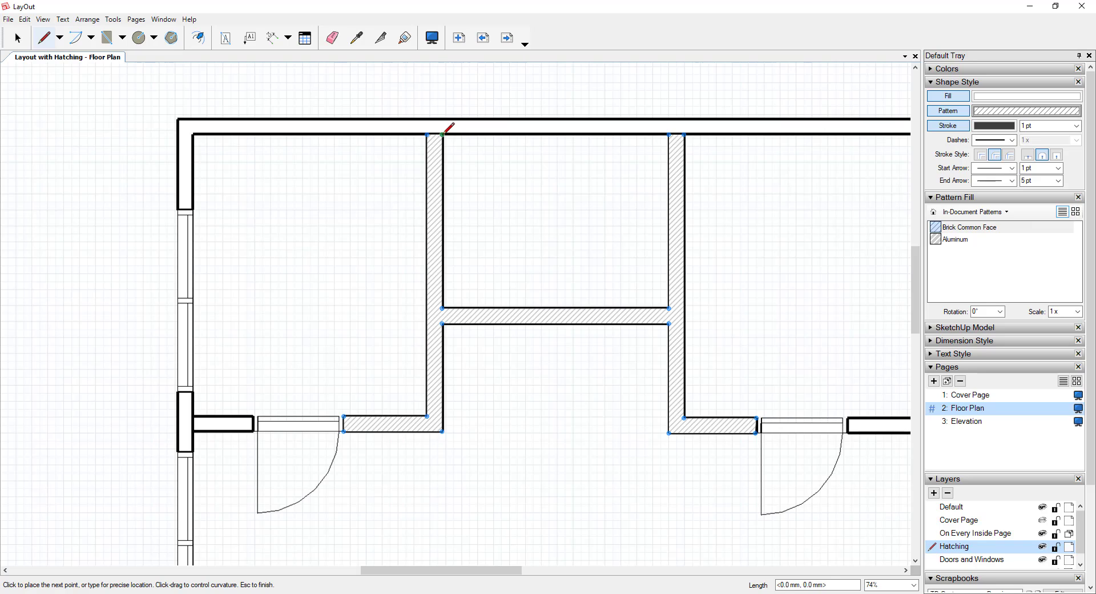
{"action": "left_click", "coordinate": [443, 134]}
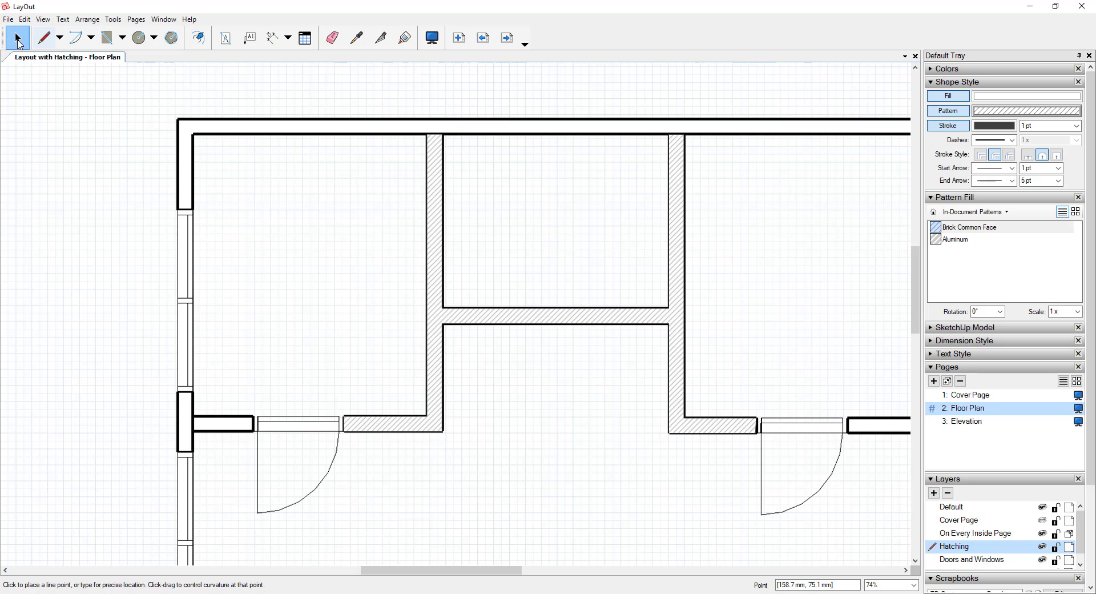
- Select the hatched wall shape, shift it sideways off the floor plan walls, and undo the move
{"action": "left_click", "coordinate": [17, 40]}
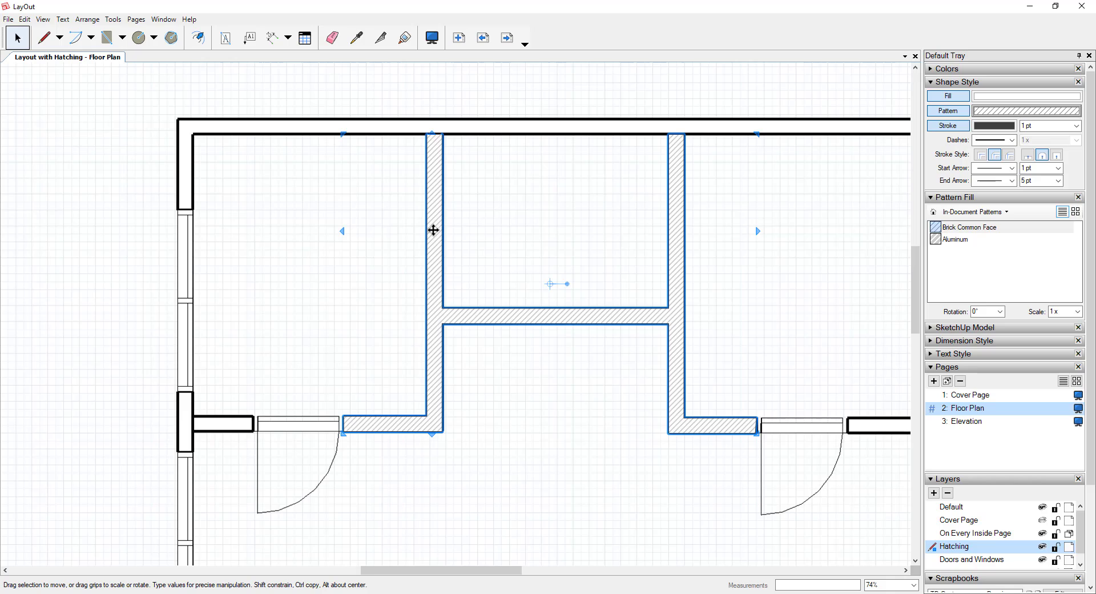
{"action": "left_click_drag", "start_coordinate": [680, 296], "coordinate": [704, 301]}
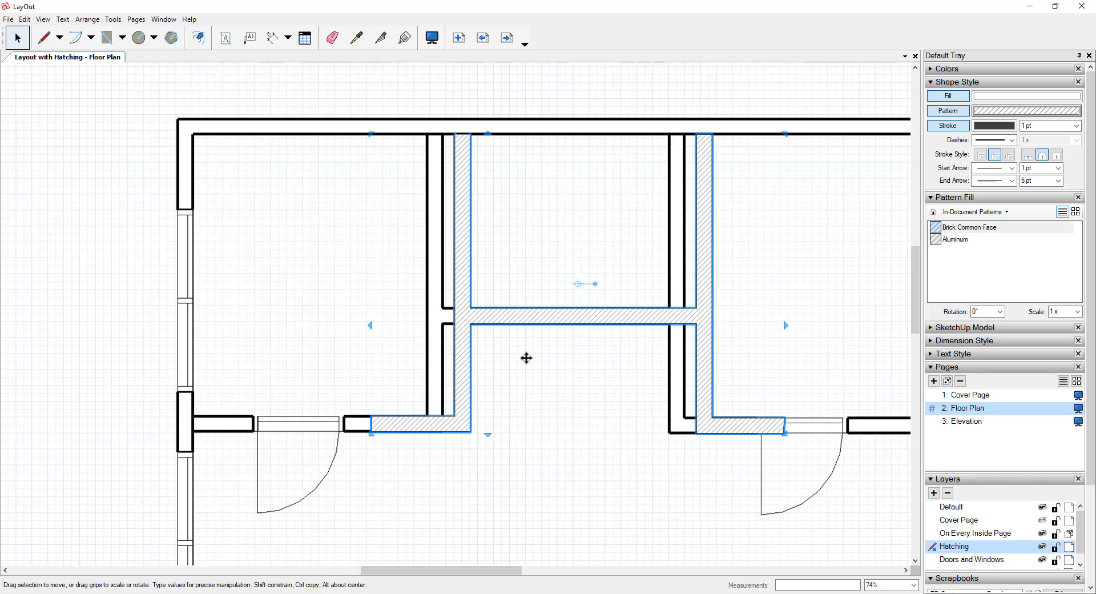
{"action": "key", "text": "ctrl+z"}
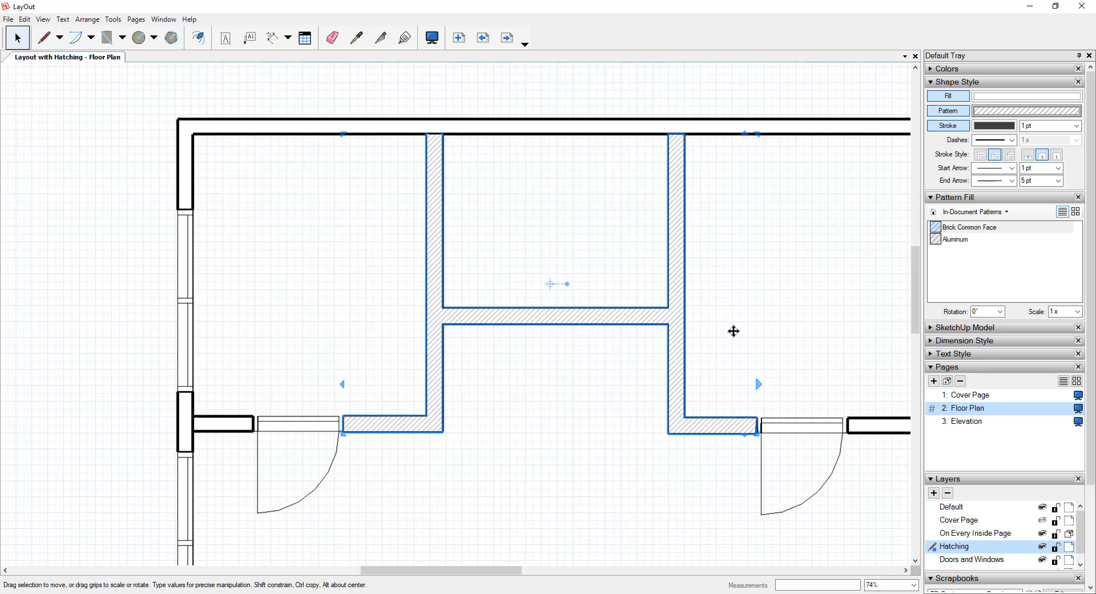
- Toggle the Hatching layer's visibility off and back on
{"action": "left_click", "coordinate": [1042, 547]}
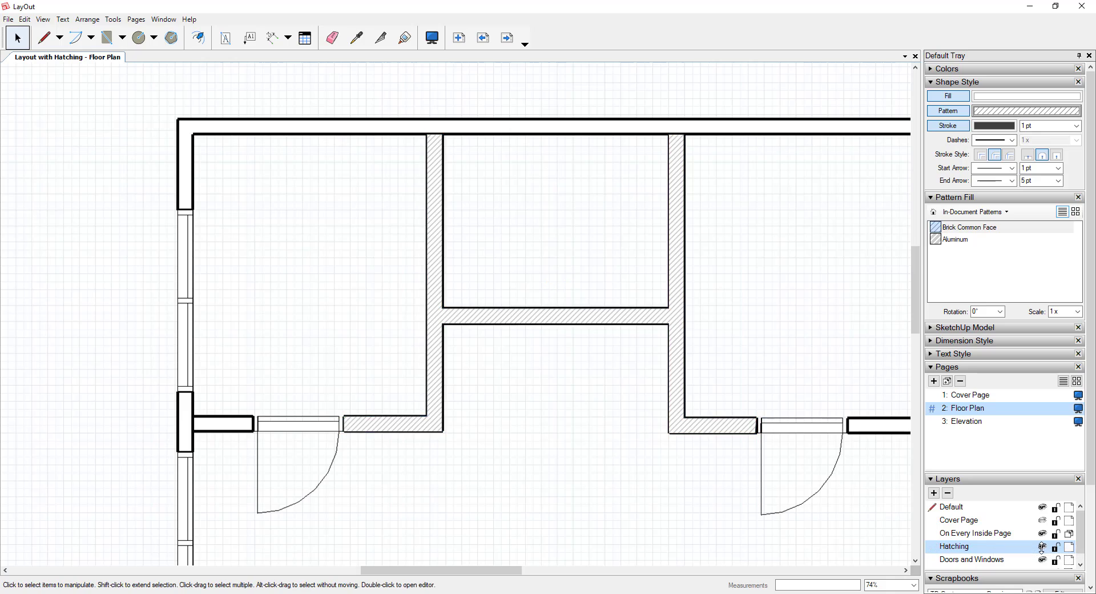
{"action": "left_click", "coordinate": [1043, 548]}
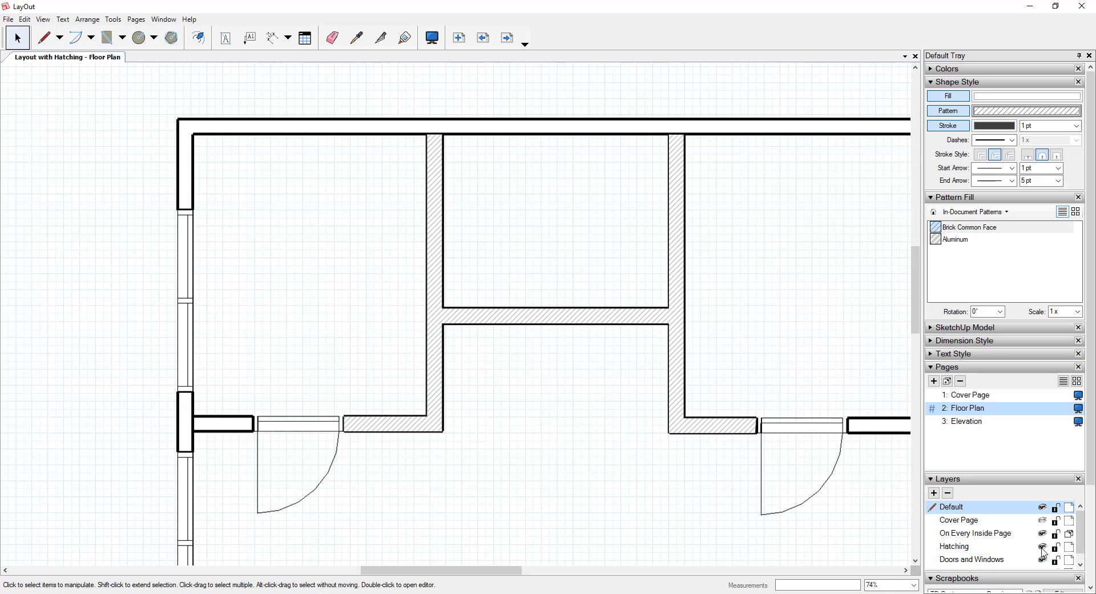
{"action": "left_click", "coordinate": [1043, 548]}
{"action": "left_click", "coordinate": [1042, 547]}
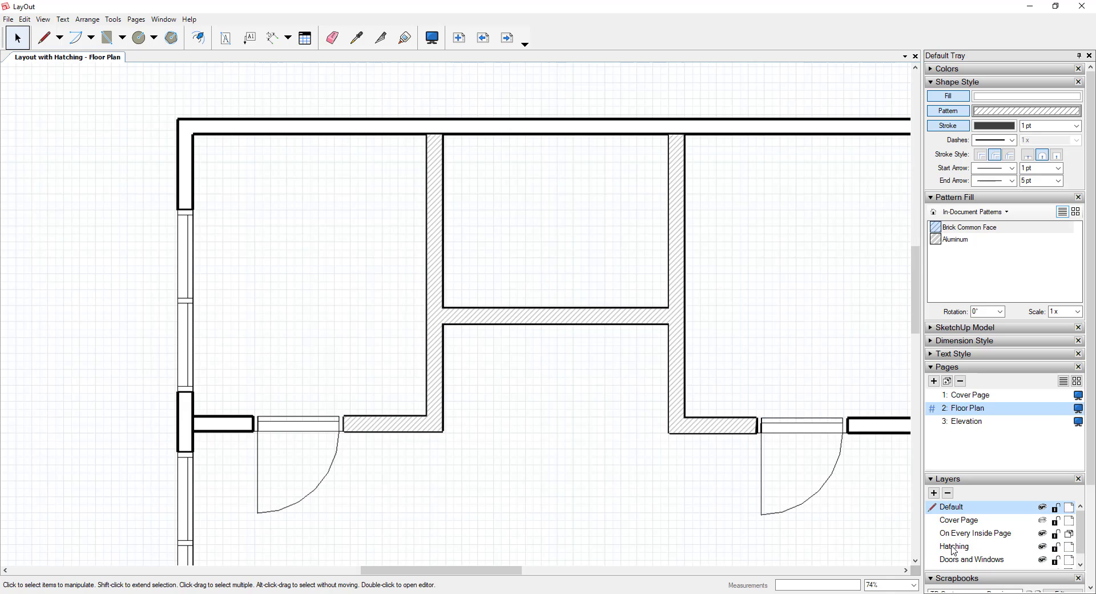
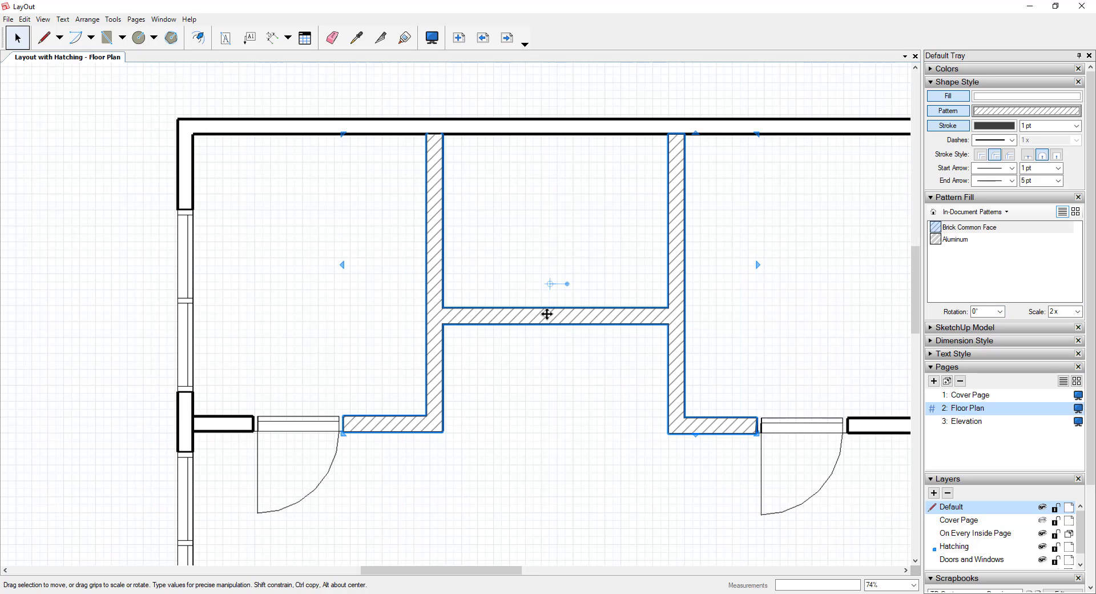
{"action": "scroll", "coordinate": [520, 313], "scroll_direction": "down", "scroll_amount": 3}
{"action": "scroll", "coordinate": [692, 420], "scroll_direction": "down", "scroll_amount": 1}
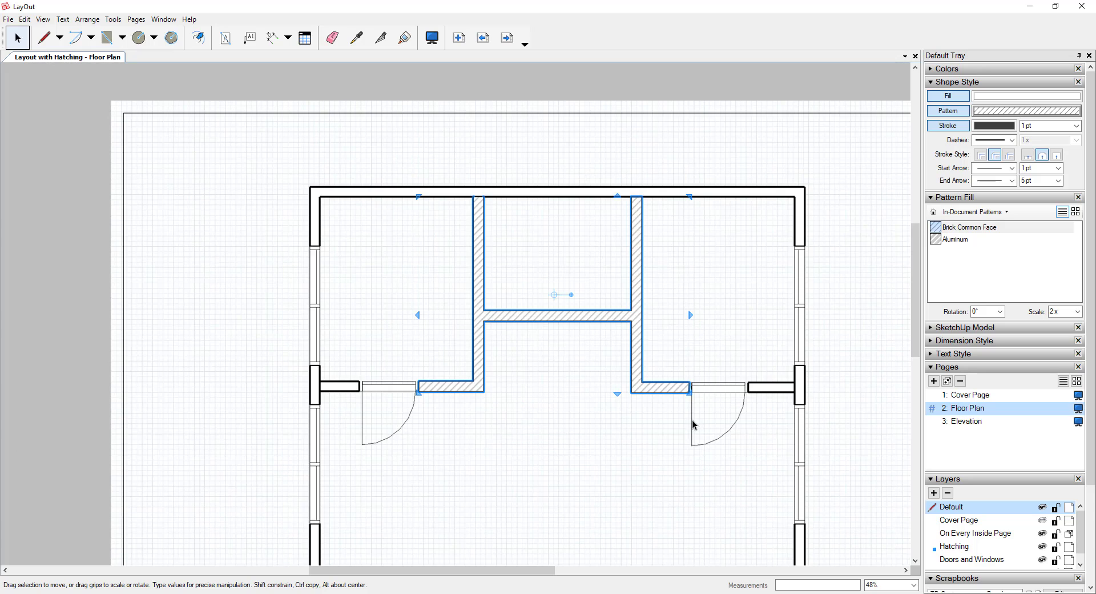
{"action": "scroll", "coordinate": [618, 426], "scroll_direction": "up", "scroll_amount": 2}
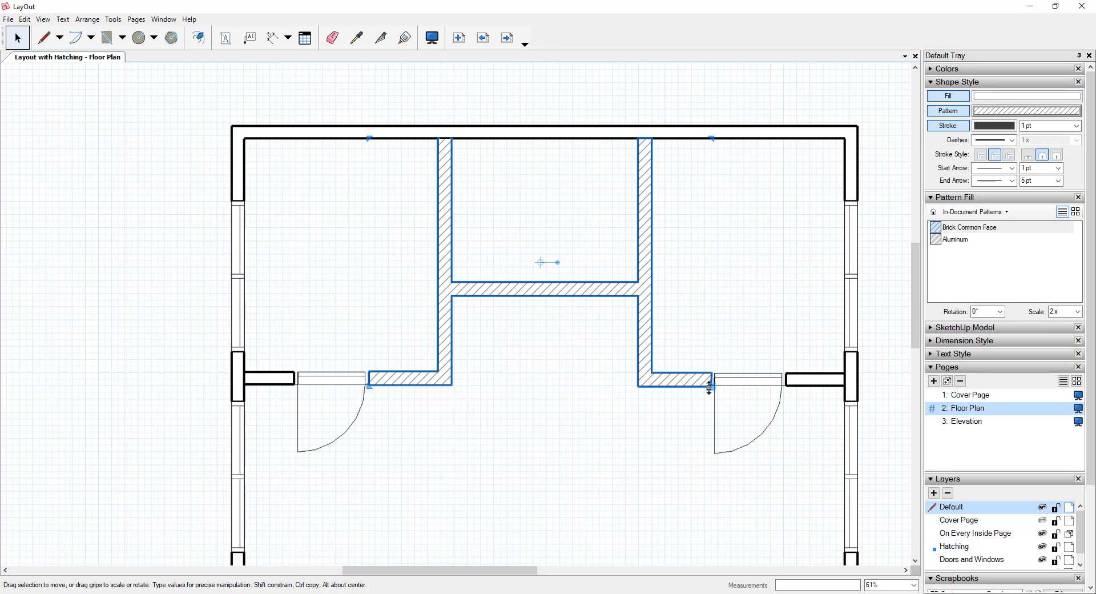
{"action": "scroll", "coordinate": [626, 311], "scroll_direction": "down", "scroll_amount": 2}
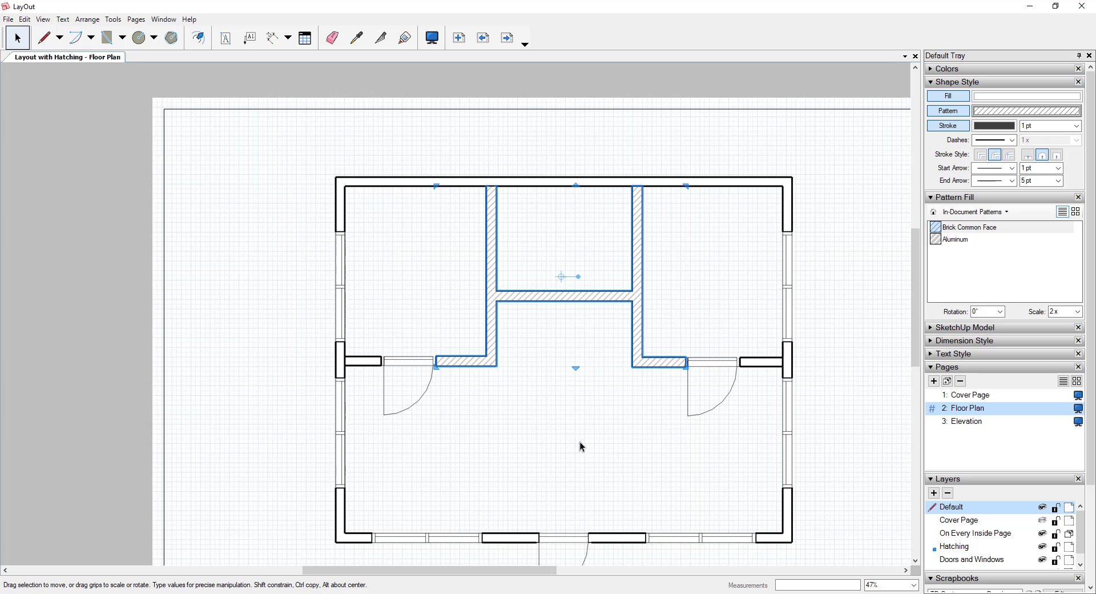
{"action": "scroll", "coordinate": [579, 448], "scroll_direction": "up", "scroll_amount": 1}
- Switch to the Layout Example Hatching for YouTube model in SketchUp and show its Working Scene
{"action": "mouse_move", "coordinate": [602, 593]}
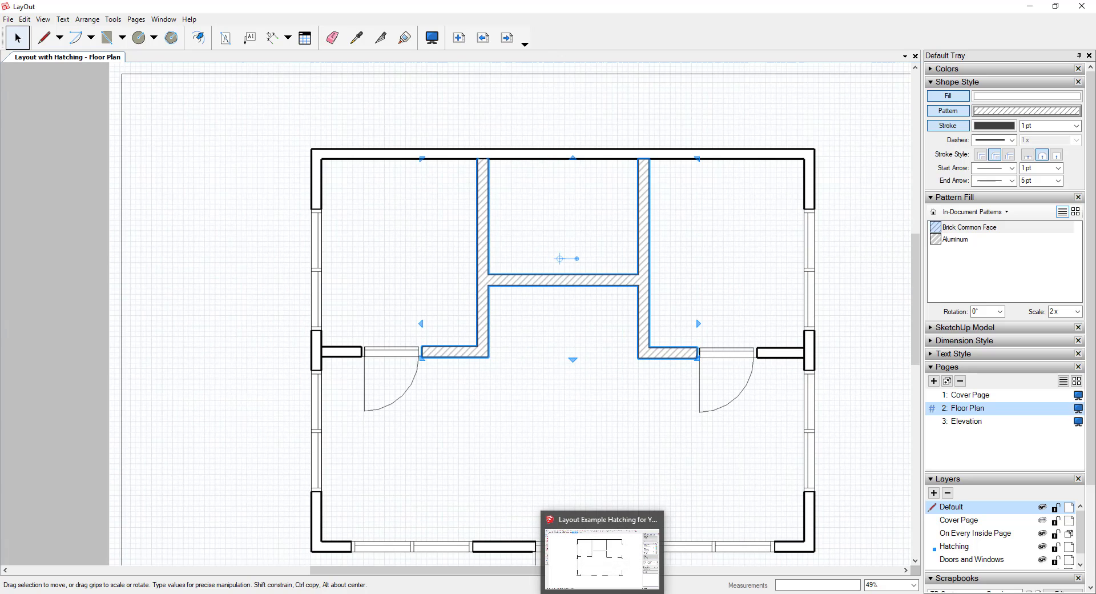
{"action": "left_click", "coordinate": [602, 558]}
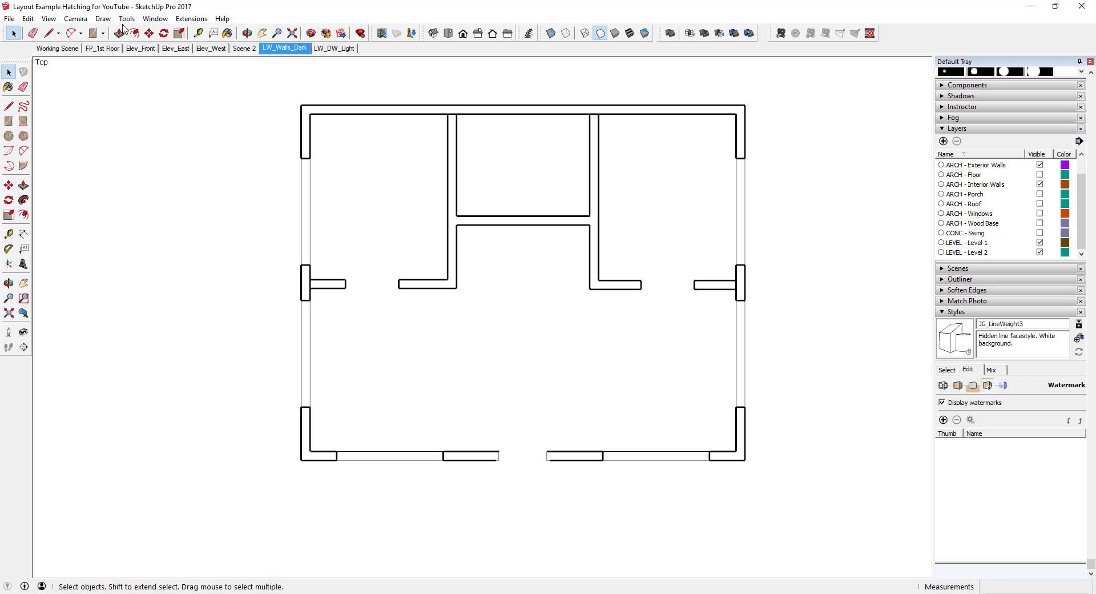
{"action": "left_click", "coordinate": [57, 48]}
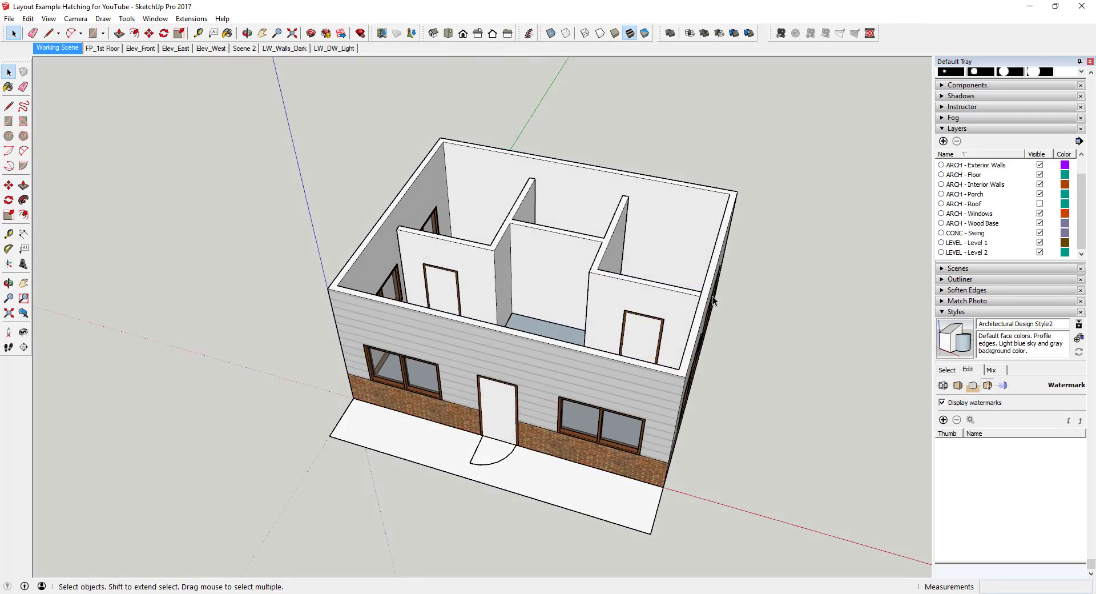
- Open the interior walls group and move the connecting wall 24 along the green axis towards the rear exterior wall
{"action": "middle_click_drag", "start_coordinate": [712, 296], "coordinate": [542, 305]}
{"action": "left_click", "coordinate": [622, 309]}
{"action": "double_click", "coordinate": [621, 309]}
{"action": "left_click", "coordinate": [603, 339]}
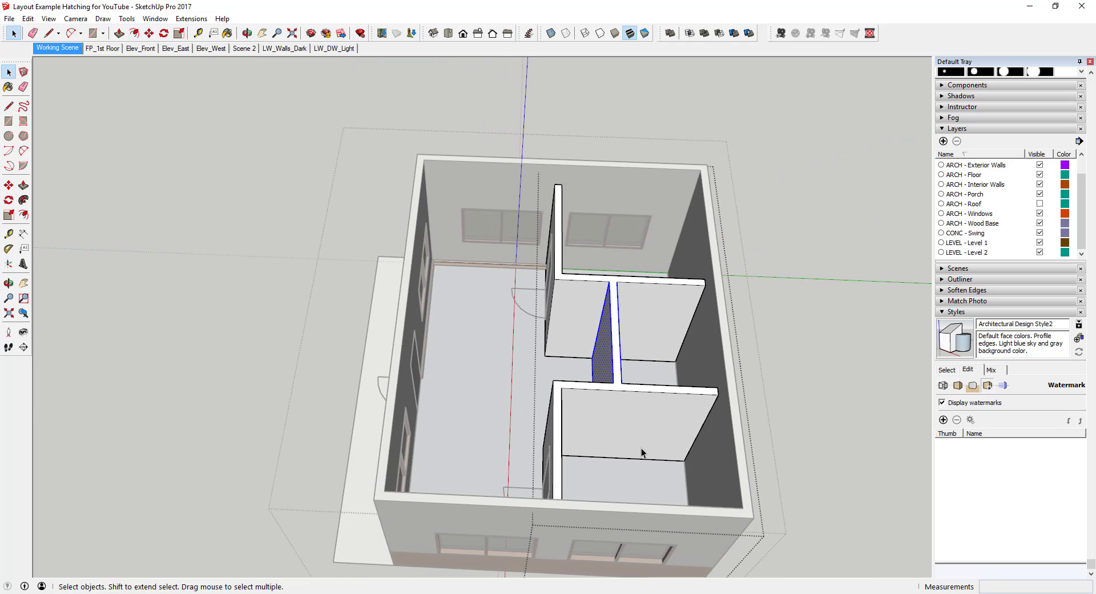
{"action": "key", "text": "m"}
{"action": "left_click", "coordinate": [624, 386]}
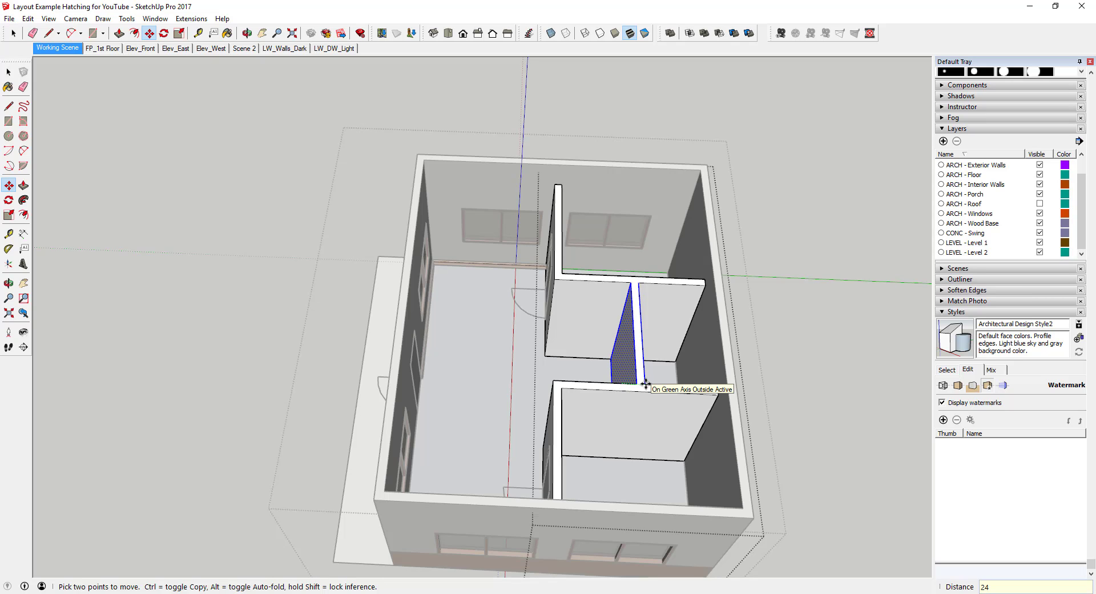
{"action": "key", "text": "Return"}
{"action": "key", "text": "space"}
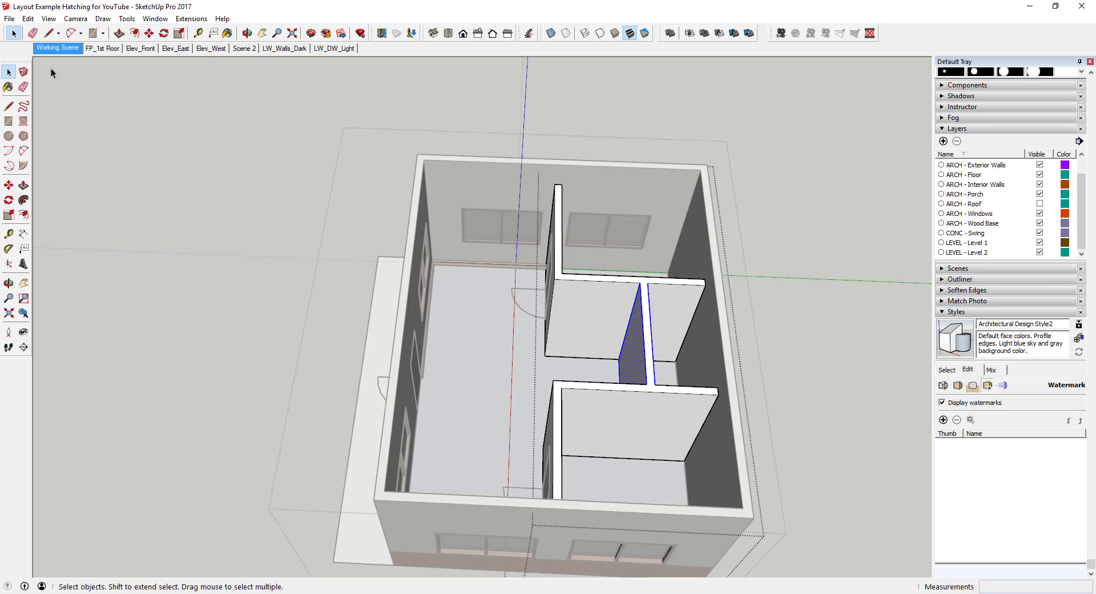
- Save the SketchUp model, and update the floor plan viewport back in LayOut
{"action": "left_click", "coordinate": [9, 19]}
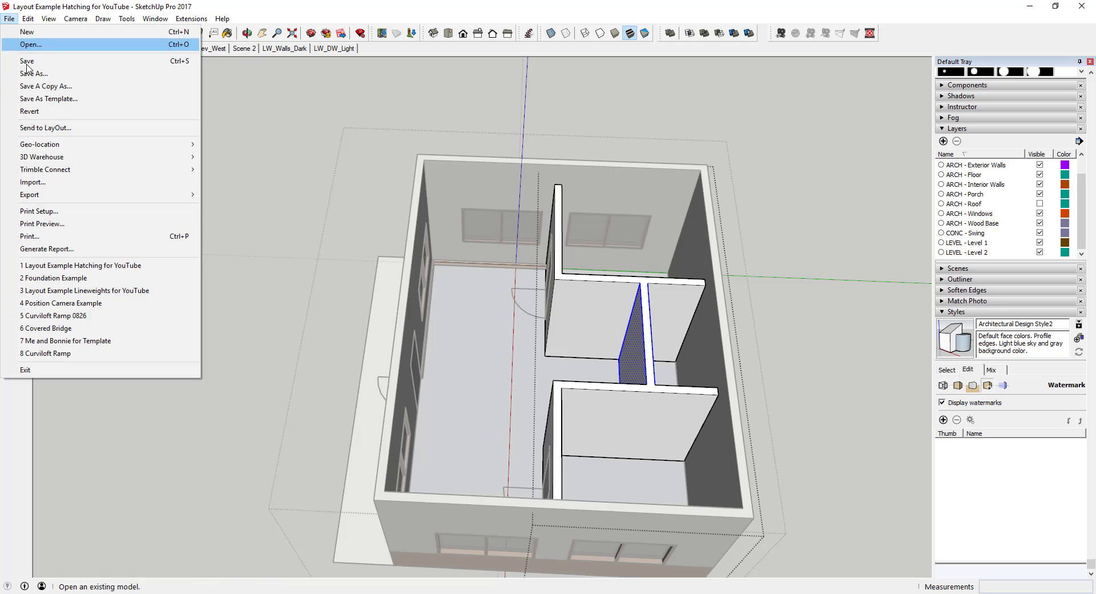
{"action": "left_click", "coordinate": [27, 61]}
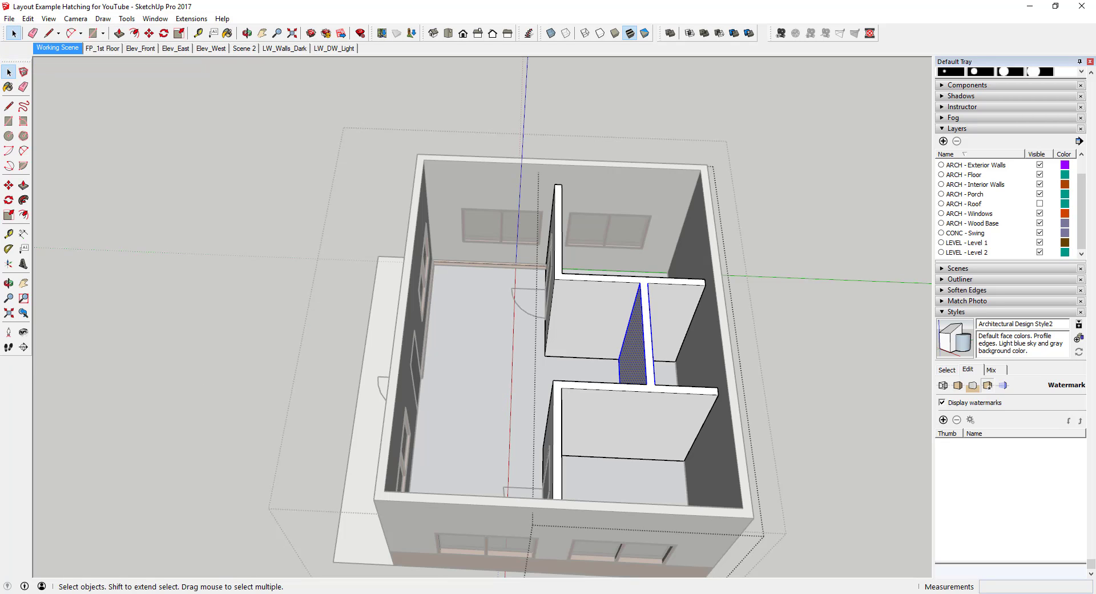
{"action": "key", "text": "alt+Tab"}
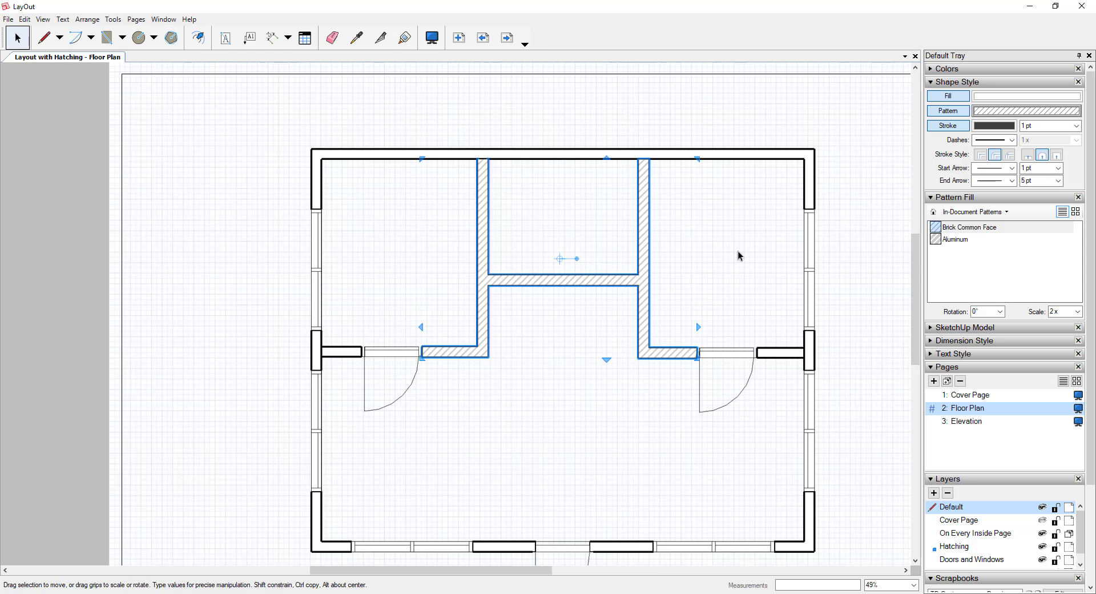
{"action": "right_click", "coordinate": [811, 176]}
{"action": "left_click", "coordinate": [863, 320]}
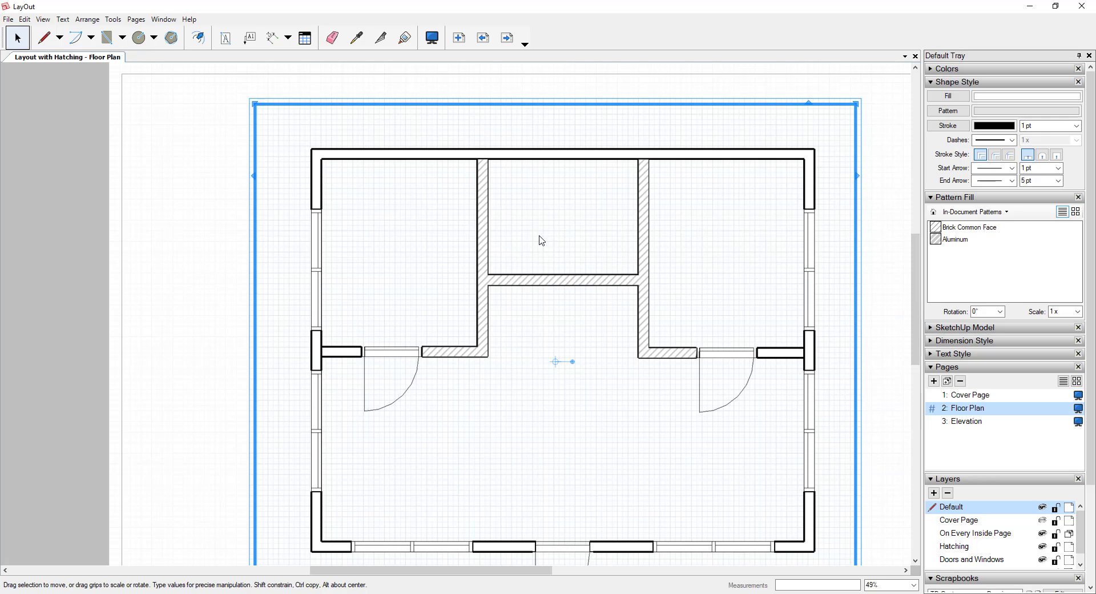
- Examine the updated floor plan, comparing the connecting wall's position with the traced hatching
{"action": "scroll", "coordinate": [573, 276], "scroll_direction": "up", "scroll_amount": 3}
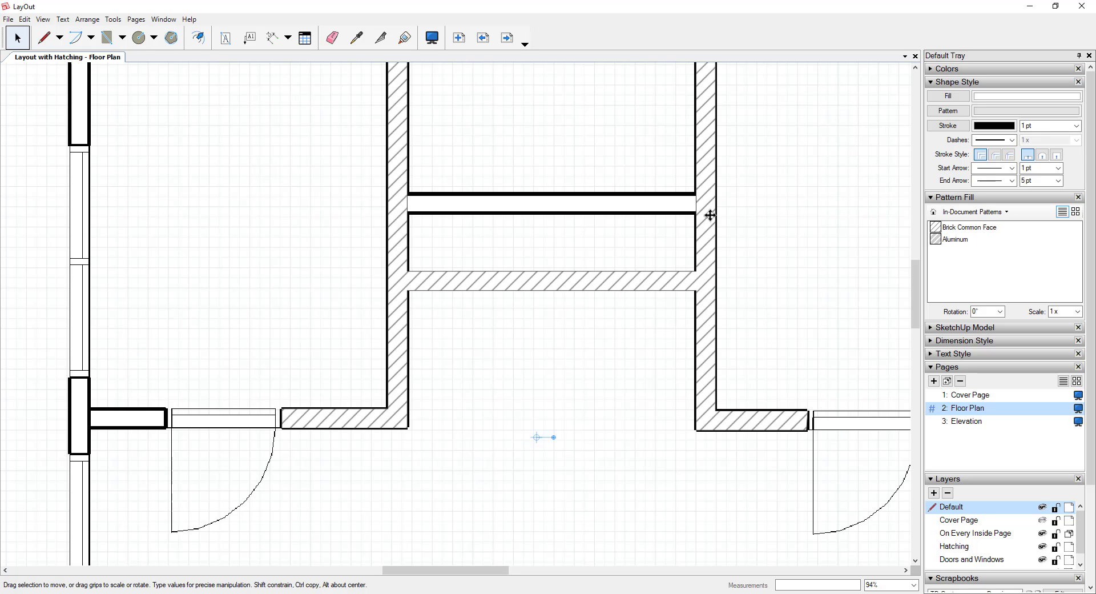
{"action": "scroll", "coordinate": [714, 217], "scroll_direction": "down", "scroll_amount": 3}
{"action": "scroll", "coordinate": [571, 289], "scroll_direction": "down", "scroll_amount": 3}
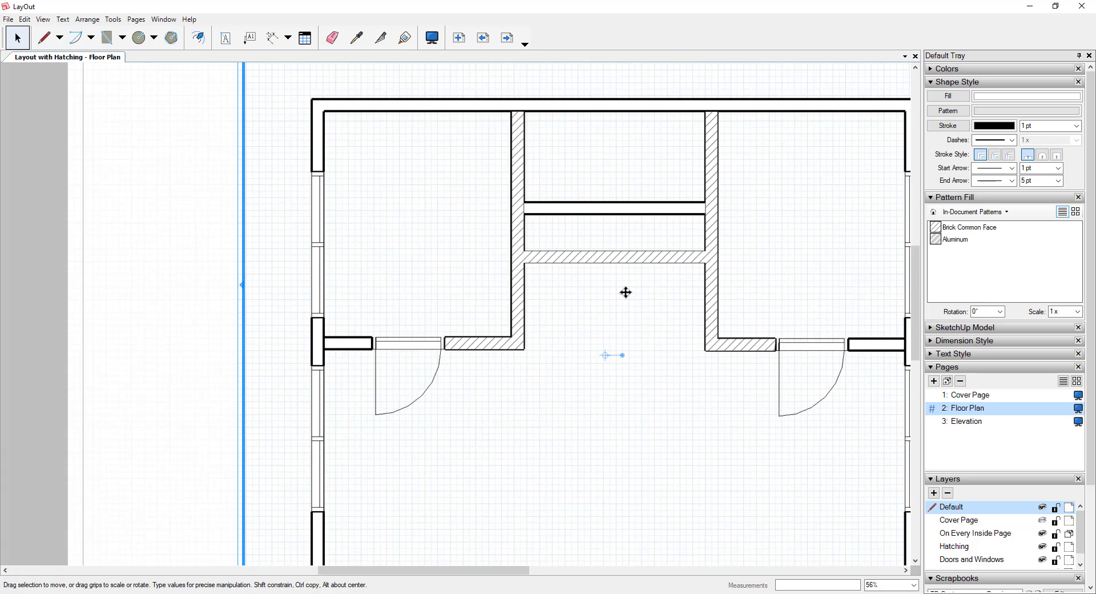
{"action": "scroll", "coordinate": [702, 316], "scroll_direction": "up", "scroll_amount": 1}
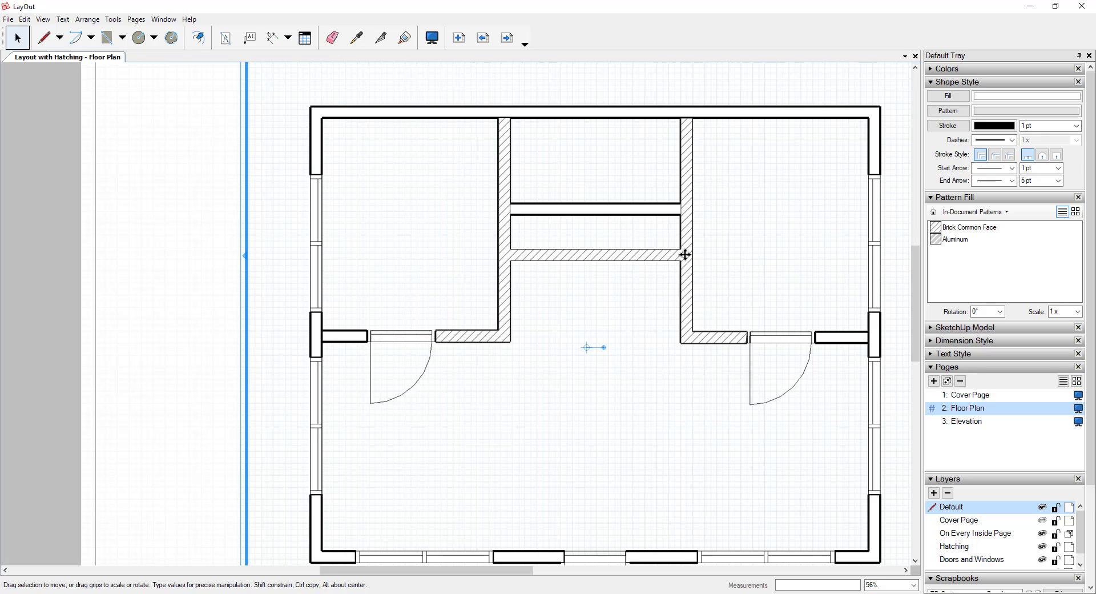
{"action": "scroll", "coordinate": [685, 255], "scroll_direction": "down", "scroll_amount": 1}
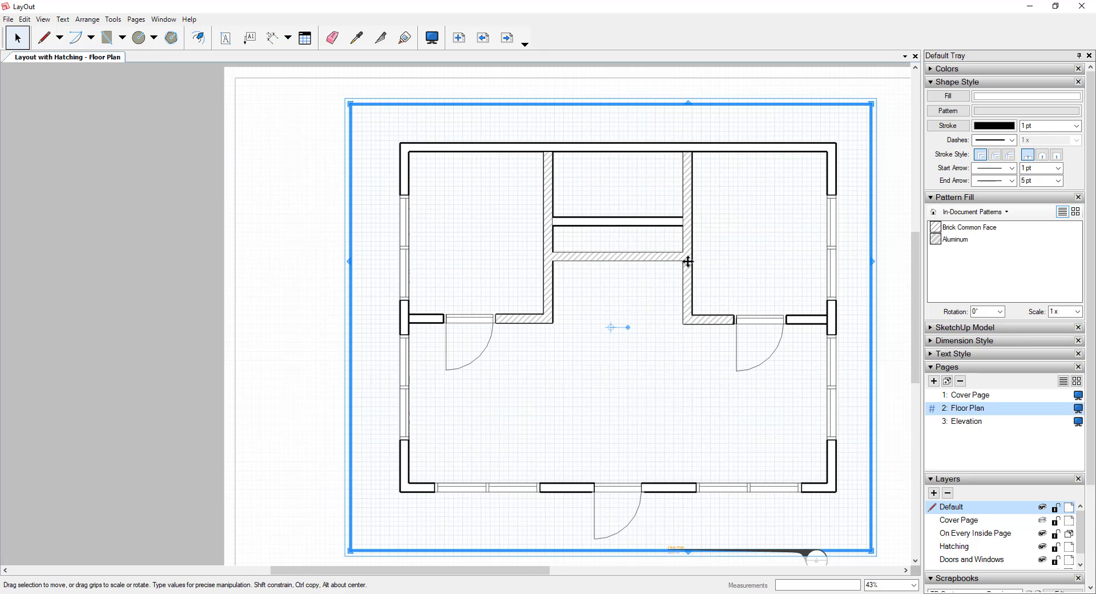
{"action": "scroll", "coordinate": [688, 261], "scroll_direction": "up", "scroll_amount": 1}
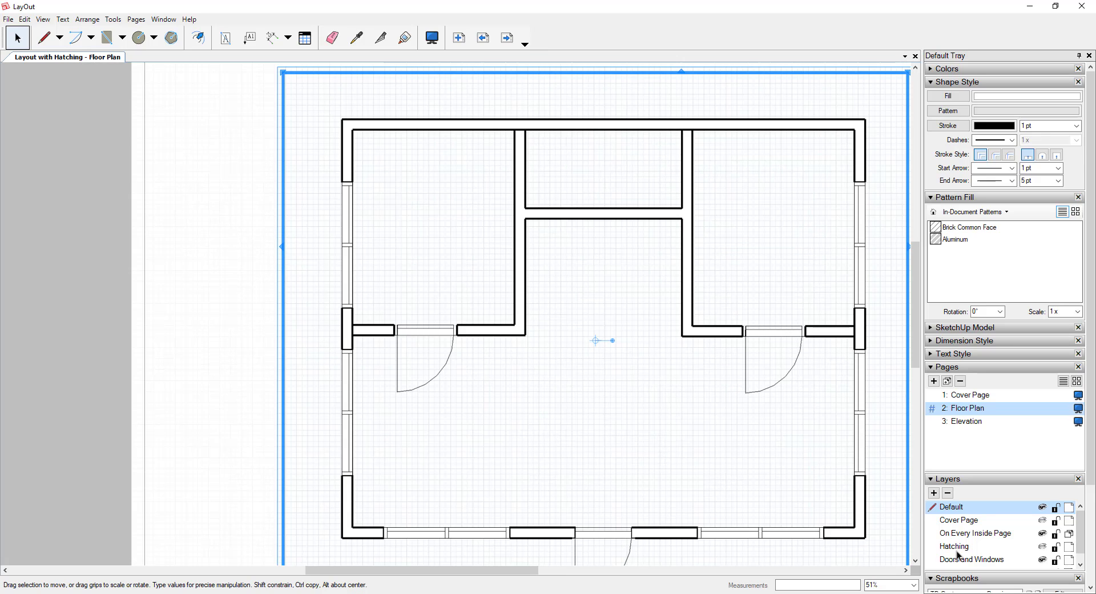
{"action": "scroll", "coordinate": [981, 545], "scroll_direction": "down", "scroll_amount": 1}
{"action": "scroll", "coordinate": [981, 539], "scroll_direction": "up", "scroll_amount": 1}
- Switch to SketchUp, show the LW_Walls_Dark scene, and set its face style to shaded with textures
{"action": "key", "text": "alt+Tab"}
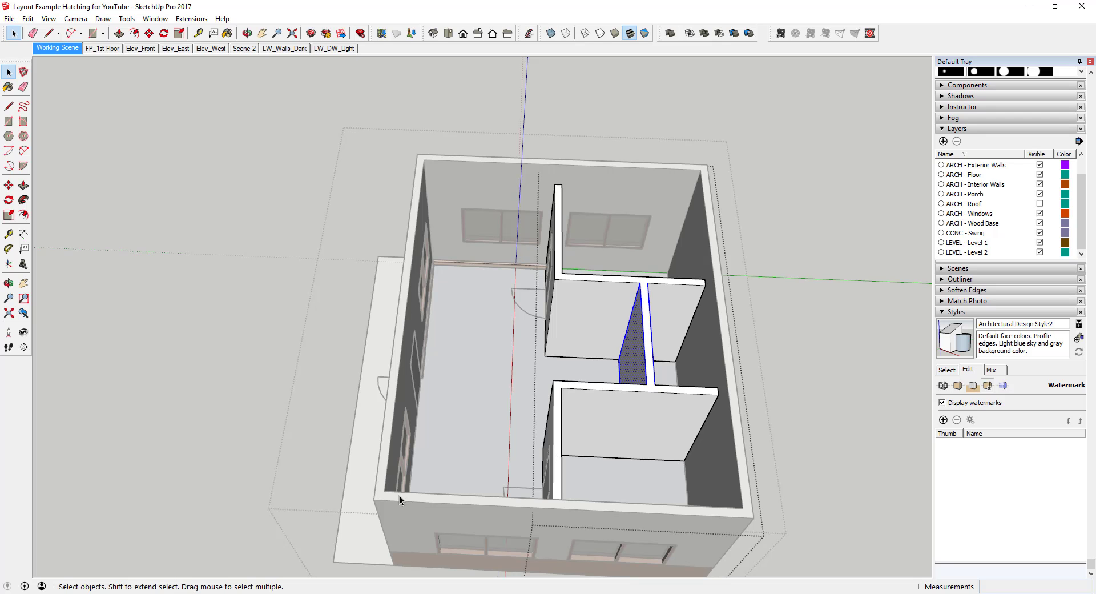
{"action": "middle_click_drag", "start_coordinate": [399, 495], "coordinate": [288, 102]}
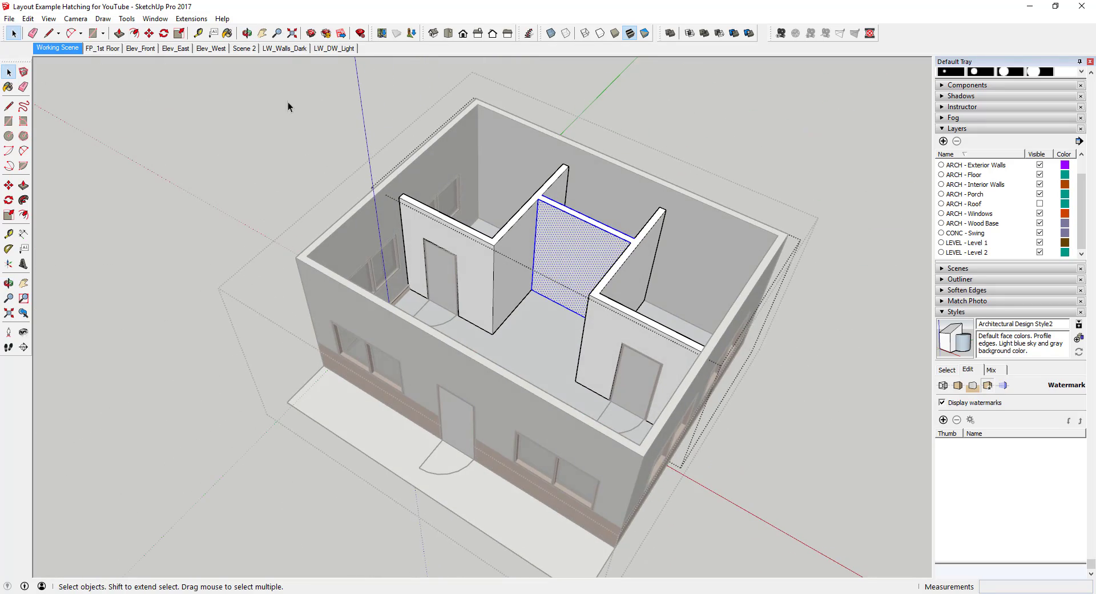
{"action": "left_click", "coordinate": [286, 48]}
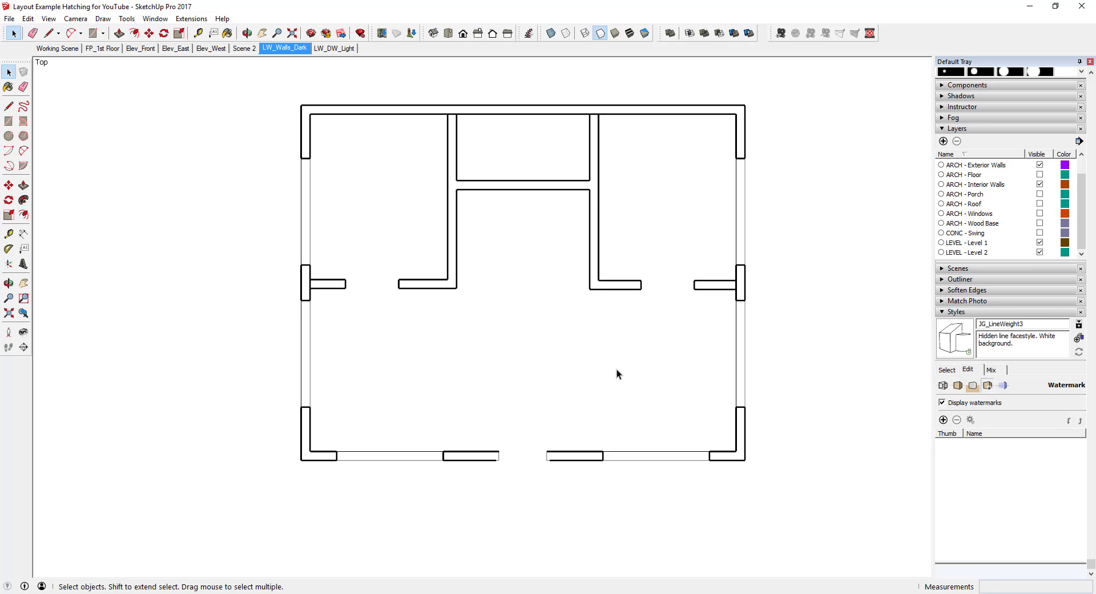
{"action": "left_click", "coordinate": [958, 386]}
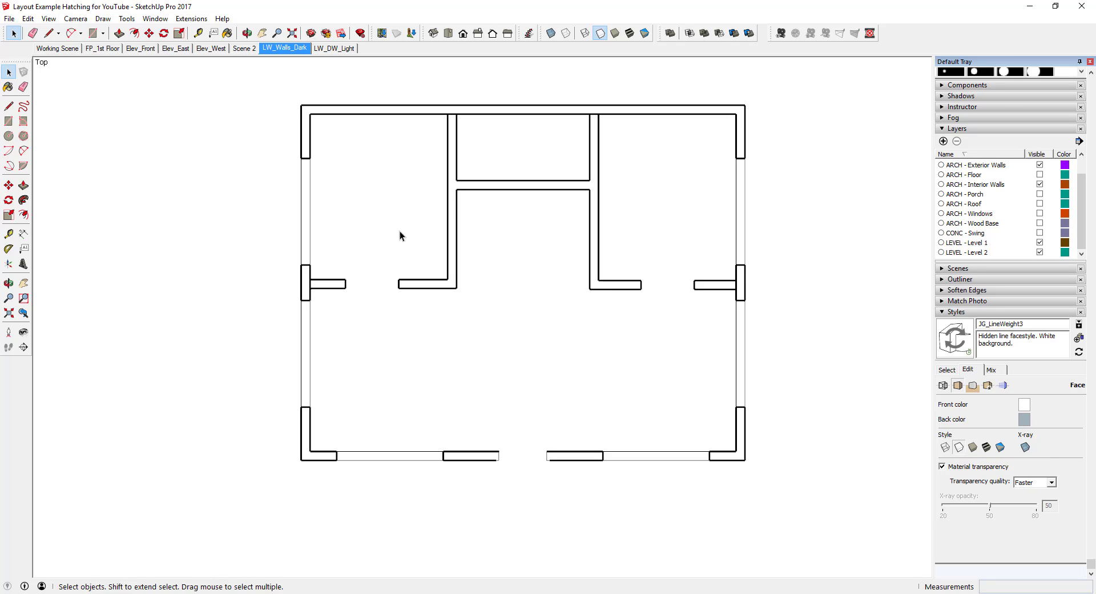
{"action": "left_click", "coordinate": [974, 448]}
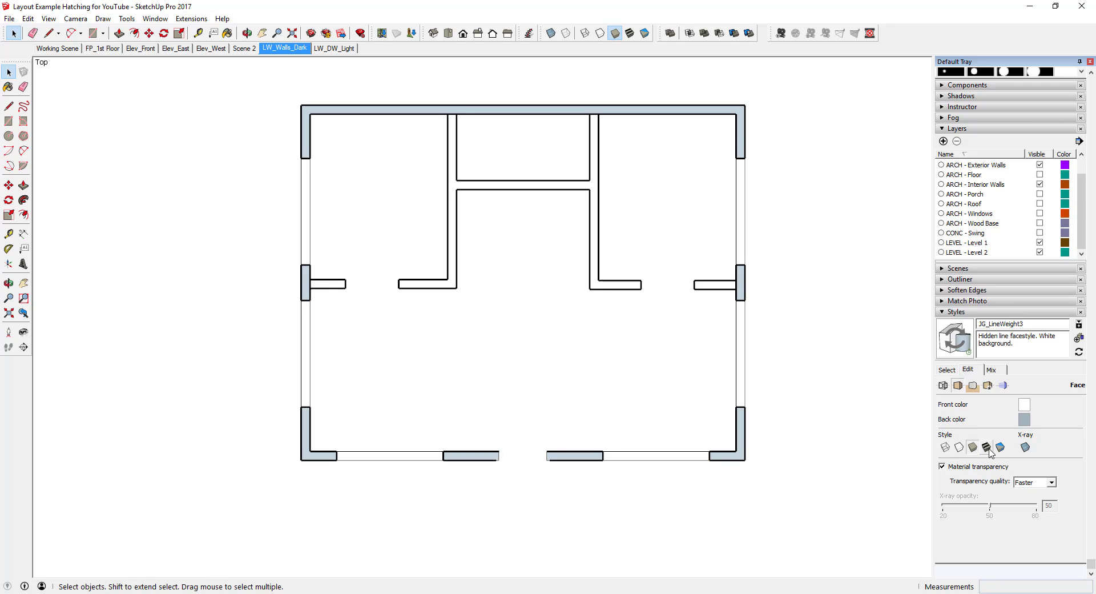
{"action": "left_click", "coordinate": [987, 448]}
- Examine the hatch pattern on the interior walls' base faces from above and at an angle
{"action": "scroll", "coordinate": [592, 256], "scroll_direction": "up", "scroll_amount": 6}
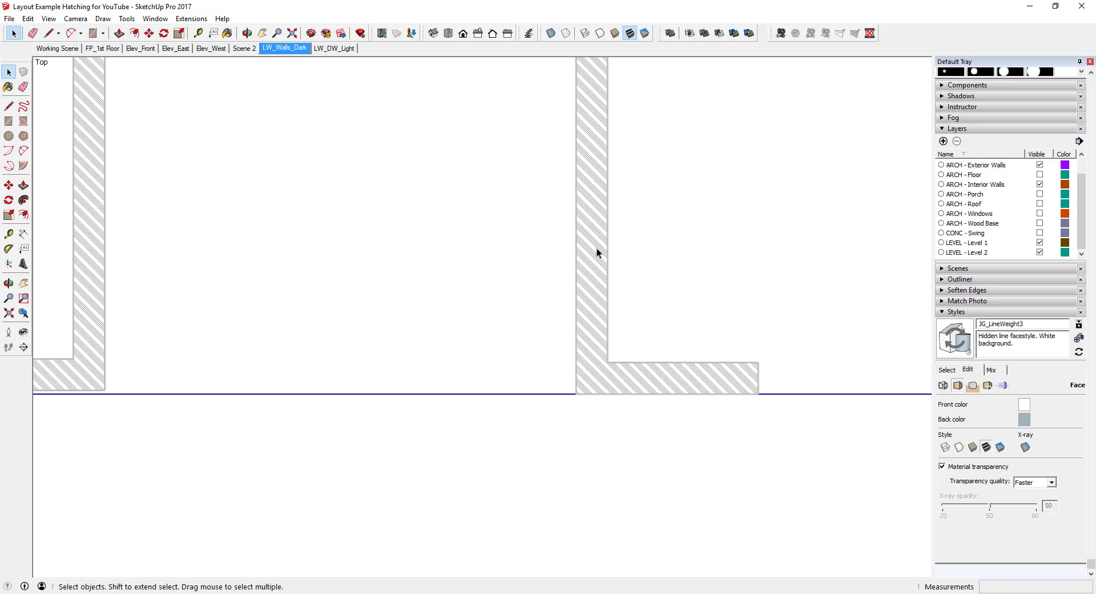
{"action": "left_click", "coordinate": [597, 252]}
{"action": "scroll", "coordinate": [597, 270], "scroll_direction": "down", "scroll_amount": 6}
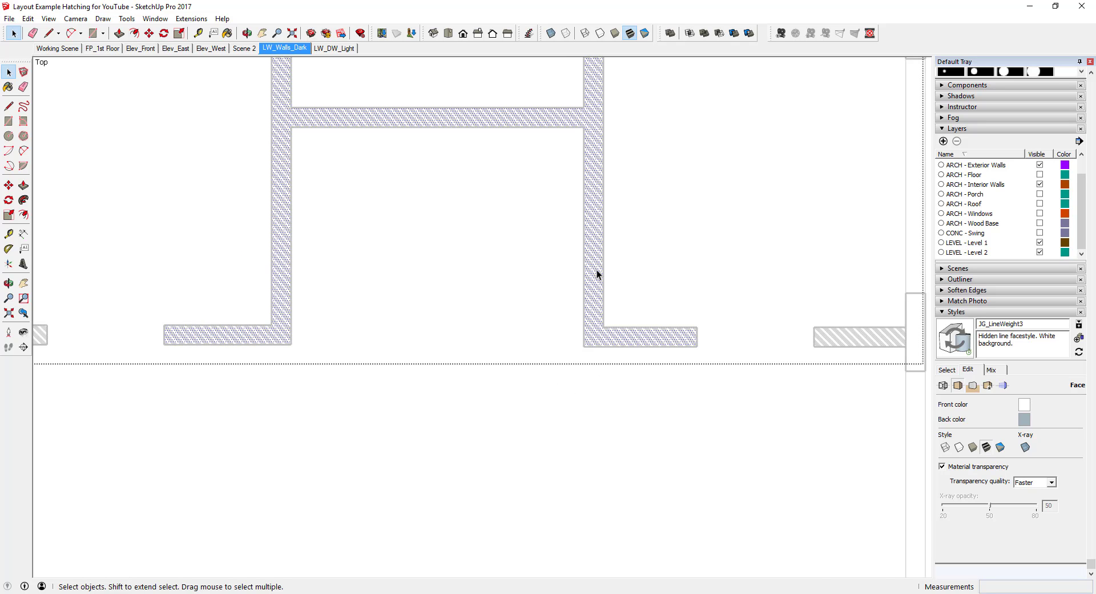
{"action": "middle_click_drag", "start_coordinate": [650, 320], "coordinate": [502, 115]}
{"action": "scroll", "coordinate": [644, 319], "scroll_direction": "up", "scroll_amount": 3}
{"action": "scroll", "coordinate": [644, 320], "scroll_direction": "up", "scroll_amount": 6}
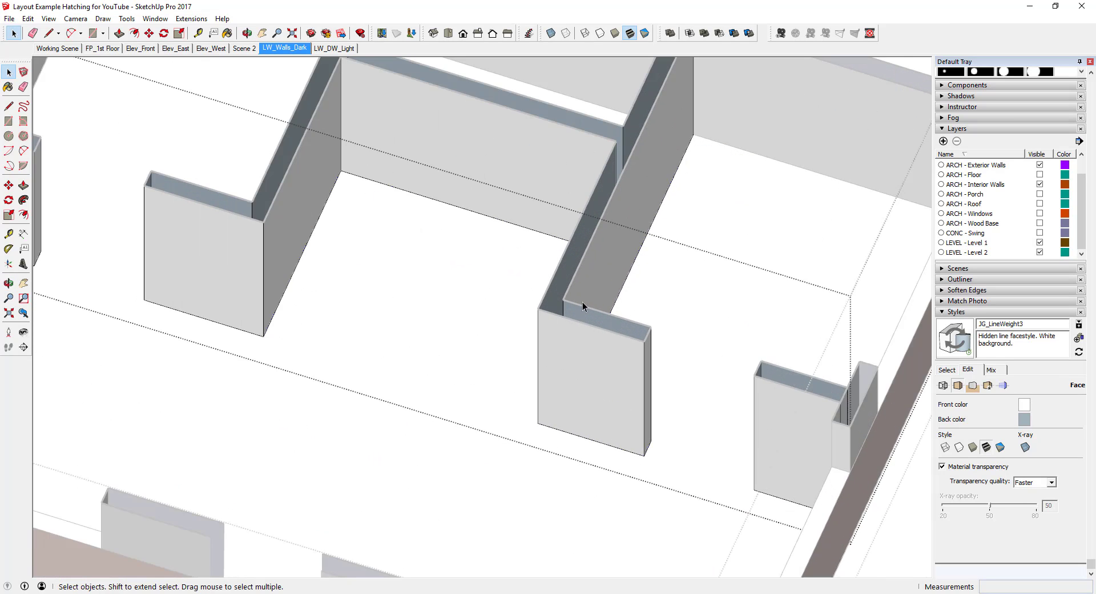
{"action": "mouse_move", "coordinate": [559, 298]}
{"action": "middle_mouse_down"}
{"action": "mouse_move", "coordinate": [641, 361]}
{"action": "mouse_move", "coordinate": [596, 339]}
{"action": "mouse_move", "coordinate": [662, 402]}
{"action": "mouse_move", "coordinate": [630, 430]}
{"action": "mouse_move", "coordinate": [618, 482]}
{"action": "mouse_move", "coordinate": [628, 479]}
{"action": "middle_mouse_up"}
{"action": "scroll", "coordinate": [580, 327], "scroll_direction": "down", "scroll_amount": 8}
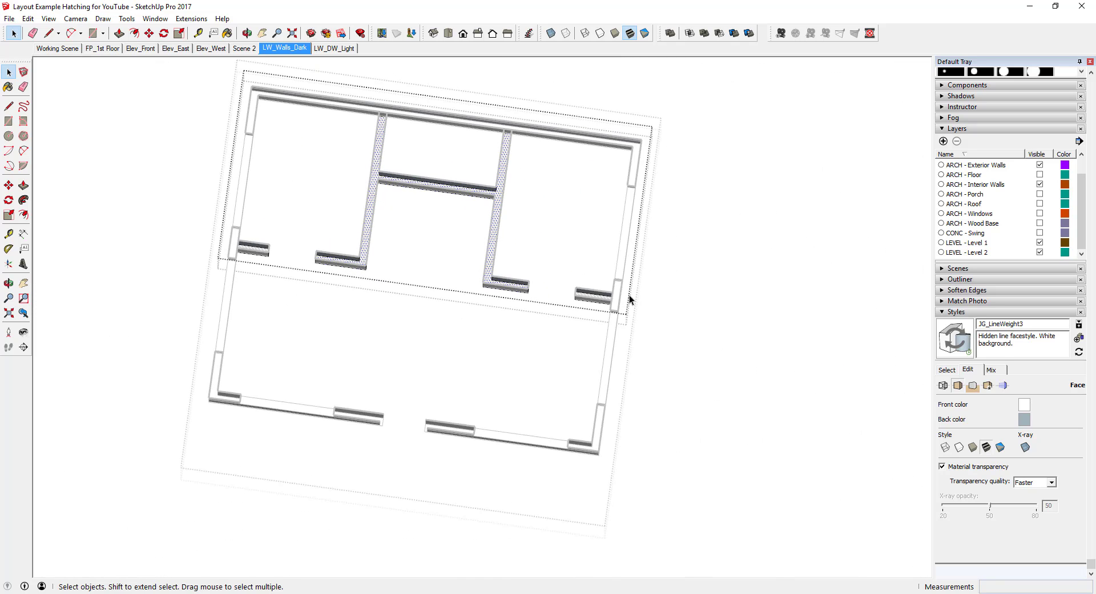
- Paint the exterior walls' base faces with the Aluminum pattern material
{"action": "scroll", "coordinate": [629, 294], "scroll_direction": "up", "scroll_amount": 6}
{"action": "scroll", "coordinate": [1013, 212], "scroll_direction": "up", "scroll_amount": 5}
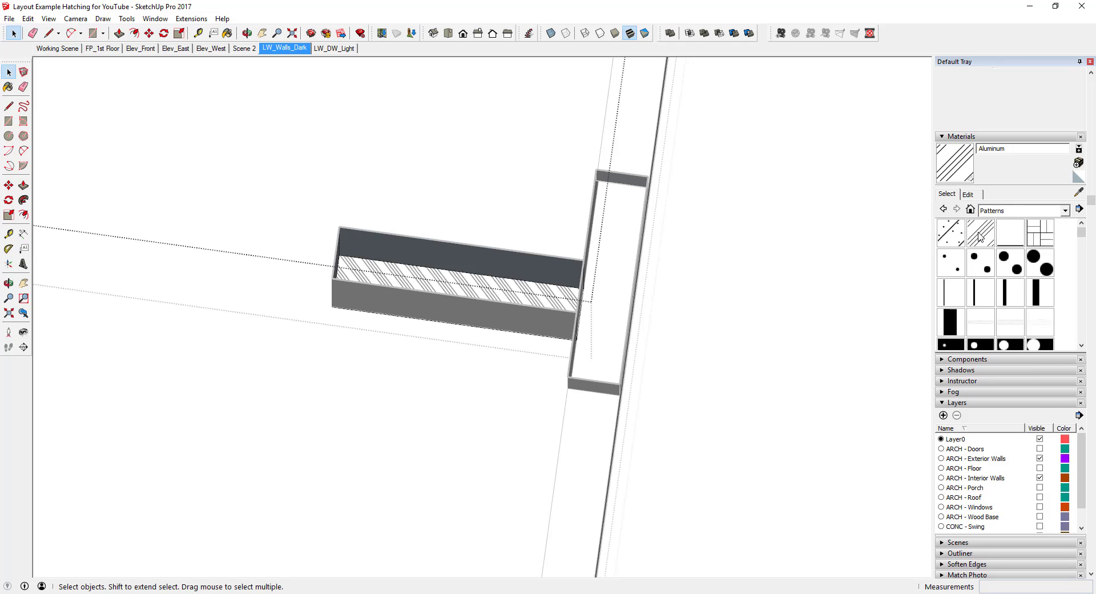
{"action": "left_click", "coordinate": [980, 235]}
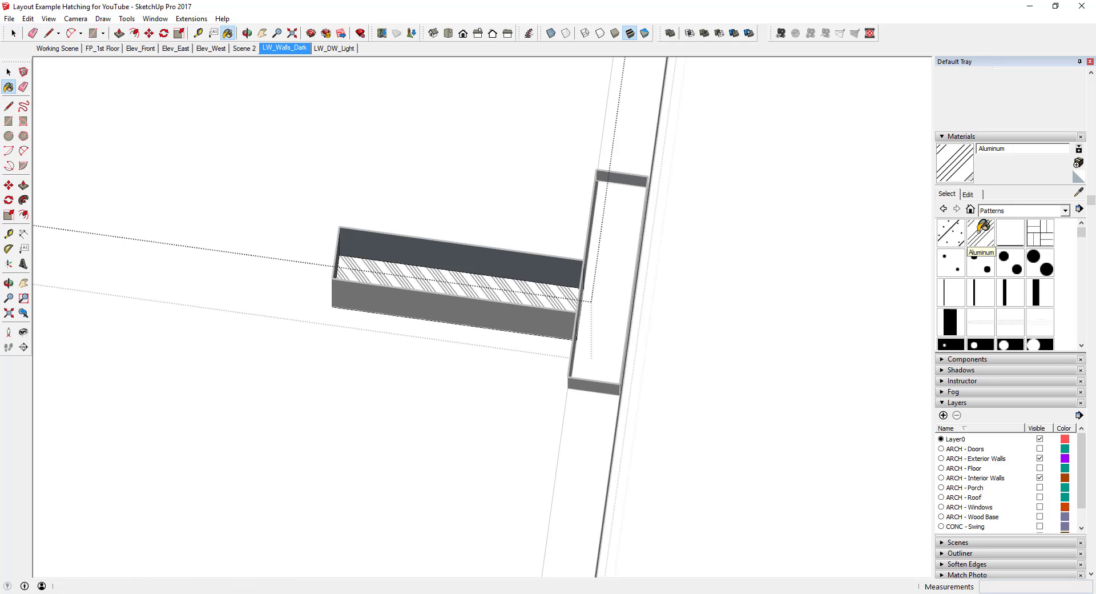
{"action": "mouse_move", "coordinate": [620, 240]}
{"action": "middle_mouse_down"}
{"action": "mouse_move", "coordinate": [634, 251]}
{"action": "mouse_move", "coordinate": [616, 252]}
{"action": "middle_mouse_up"}
{"action": "key", "text": "space"}
{"action": "left_click", "coordinate": [610, 260]}
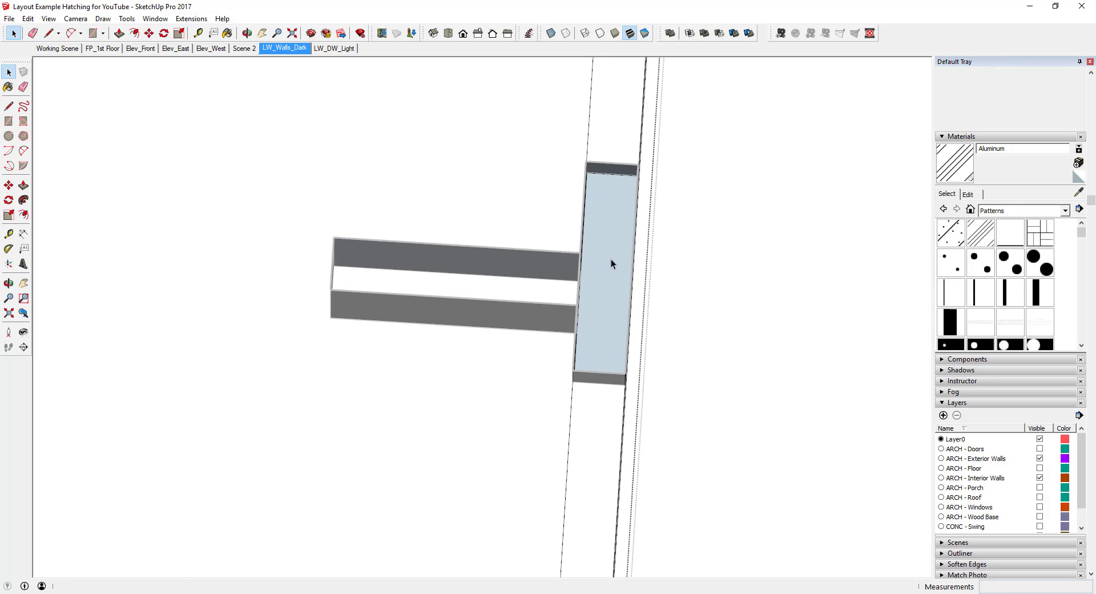
{"action": "left_click", "coordinate": [609, 259]}
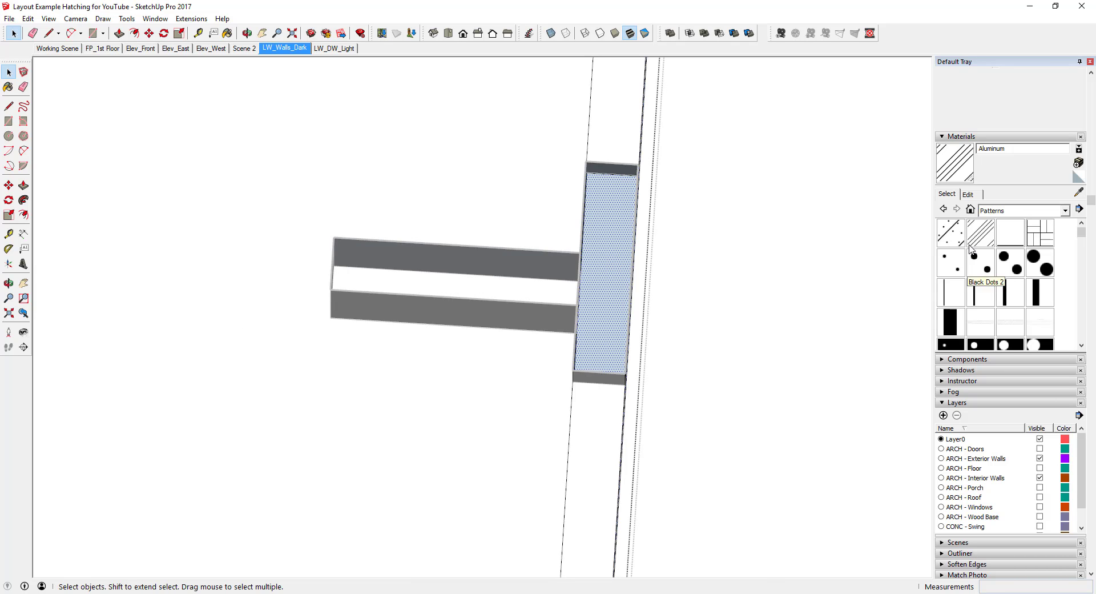
{"action": "key", "text": "b"}
{"action": "left_click", "coordinate": [631, 204]}
- Inspect the painted hatching around the exterior walls, and clear the selection
{"action": "scroll", "coordinate": [633, 131], "scroll_direction": "down", "scroll_amount": 5}
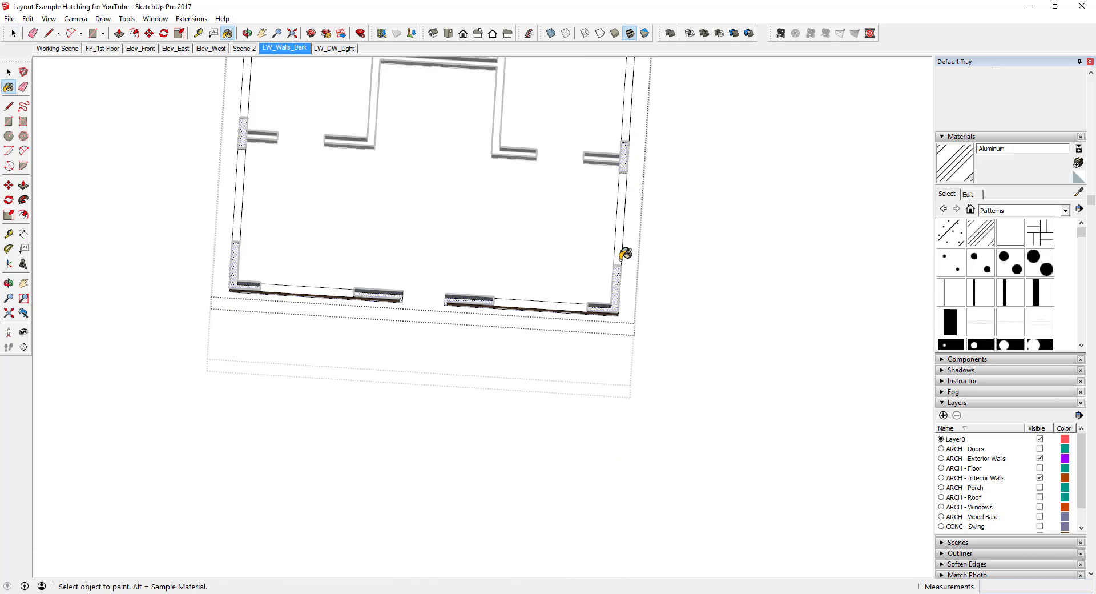
{"action": "scroll", "coordinate": [625, 254], "scroll_direction": "up", "scroll_amount": 4}
{"action": "scroll", "coordinate": [700, 303], "scroll_direction": "down", "scroll_amount": 5}
{"action": "scroll", "coordinate": [355, 308], "scroll_direction": "up", "scroll_amount": 6}
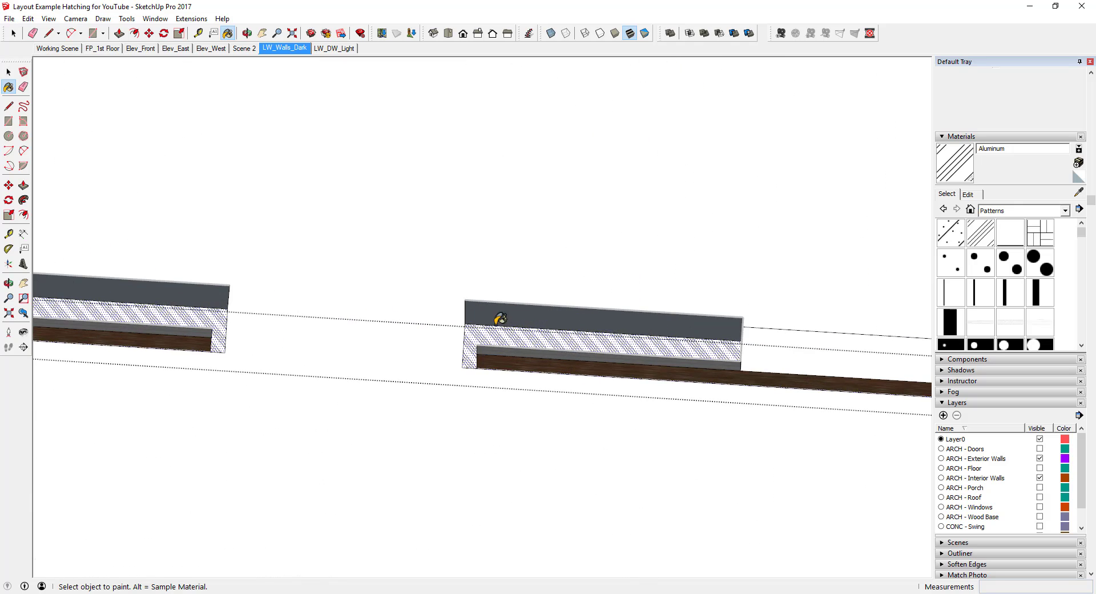
{"action": "scroll", "coordinate": [514, 345], "scroll_direction": "down", "scroll_amount": 5}
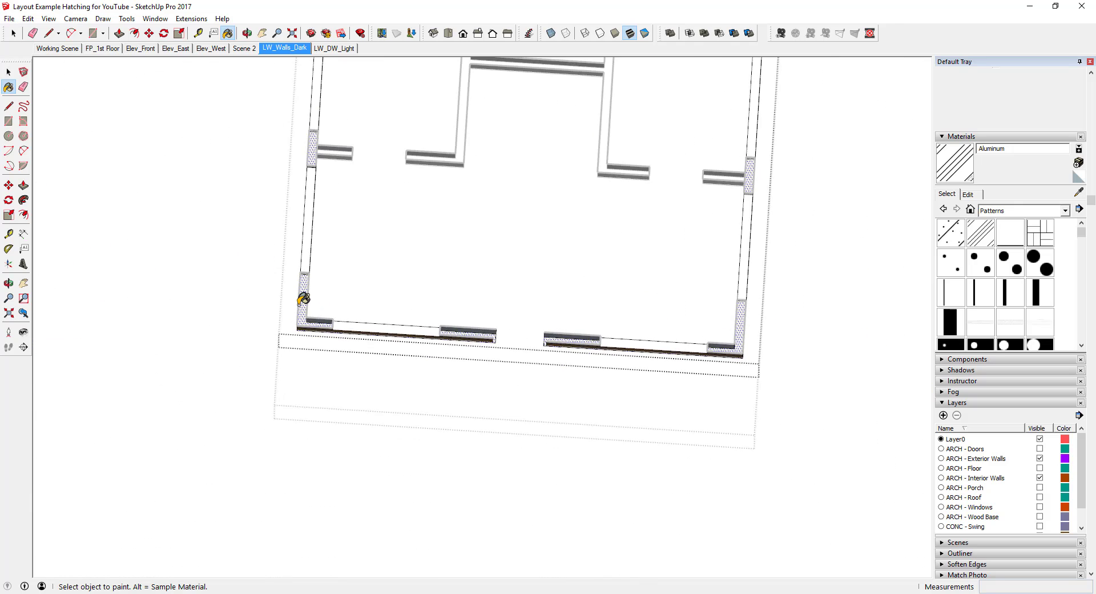
{"action": "scroll", "coordinate": [403, 177], "scroll_direction": "down", "scroll_amount": 3}
{"action": "scroll", "coordinate": [480, 195], "scroll_direction": "up", "scroll_amount": 6}
{"action": "scroll", "coordinate": [481, 284], "scroll_direction": "down", "scroll_amount": 3}
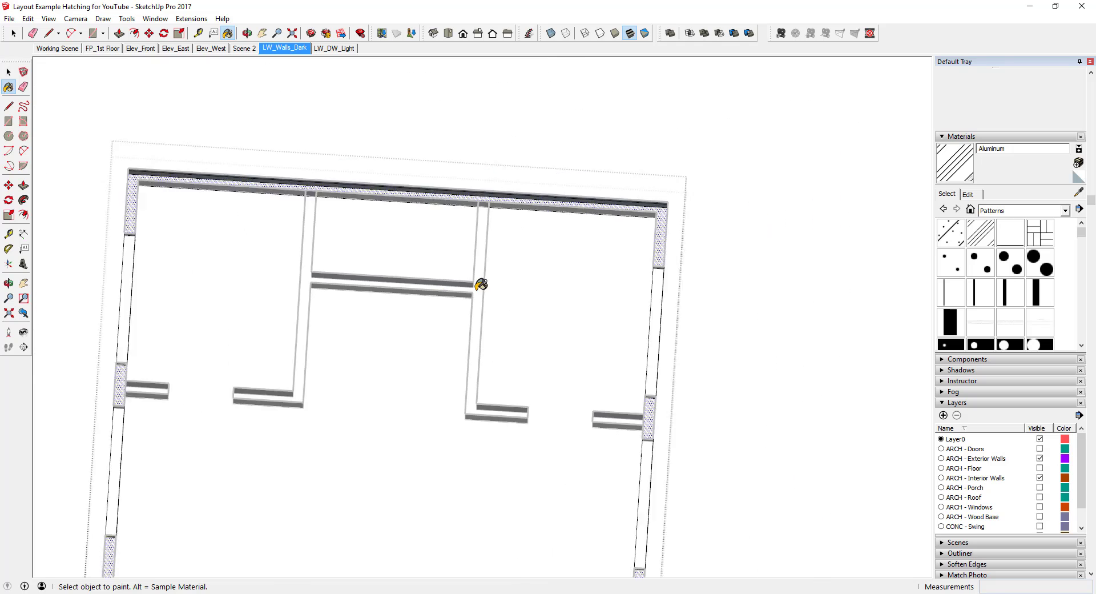
{"action": "scroll", "coordinate": [614, 335], "scroll_direction": "down", "scroll_amount": 2}
{"action": "scroll", "coordinate": [624, 235], "scroll_direction": "up", "scroll_amount": 4}
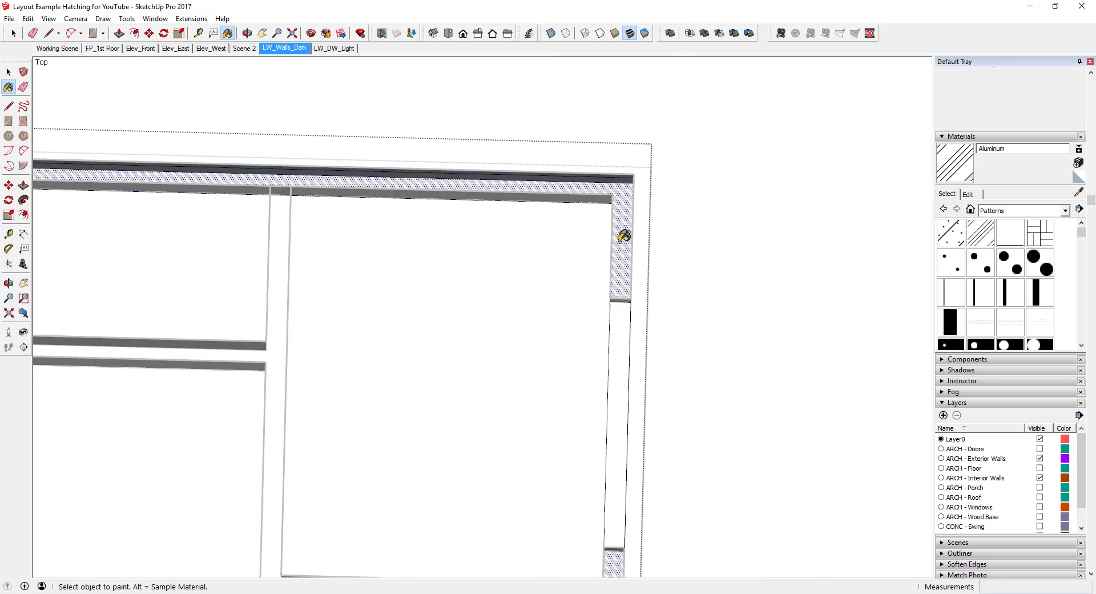
{"action": "scroll", "coordinate": [624, 236], "scroll_direction": "up", "scroll_amount": 3}
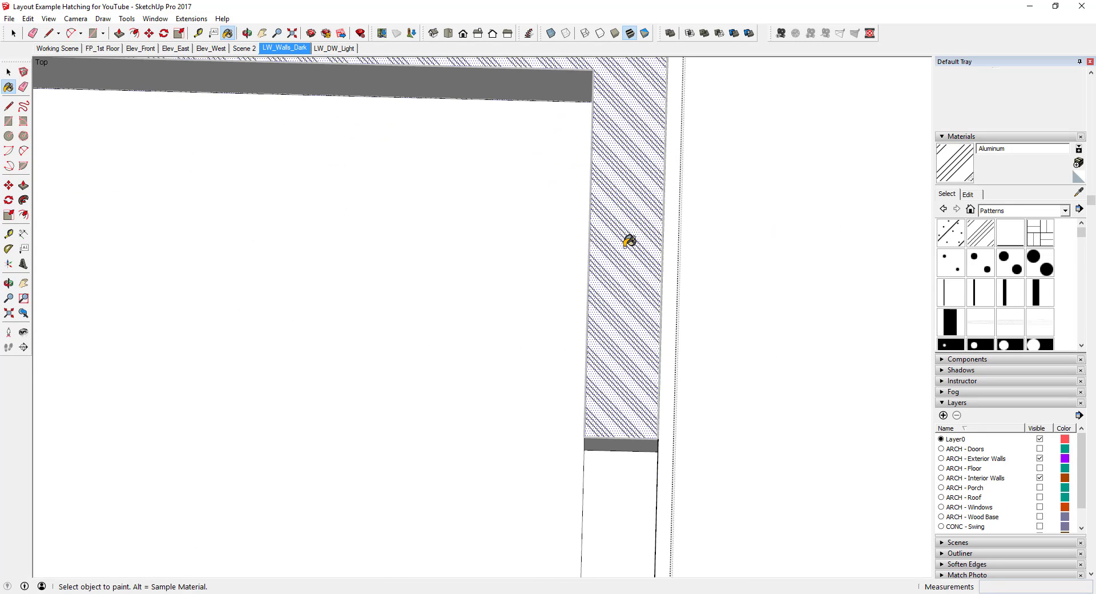
{"action": "key", "text": "space"}
{"action": "left_click", "coordinate": [717, 290]}
{"action": "scroll", "coordinate": [635, 259], "scroll_direction": "down", "scroll_amount": 2}
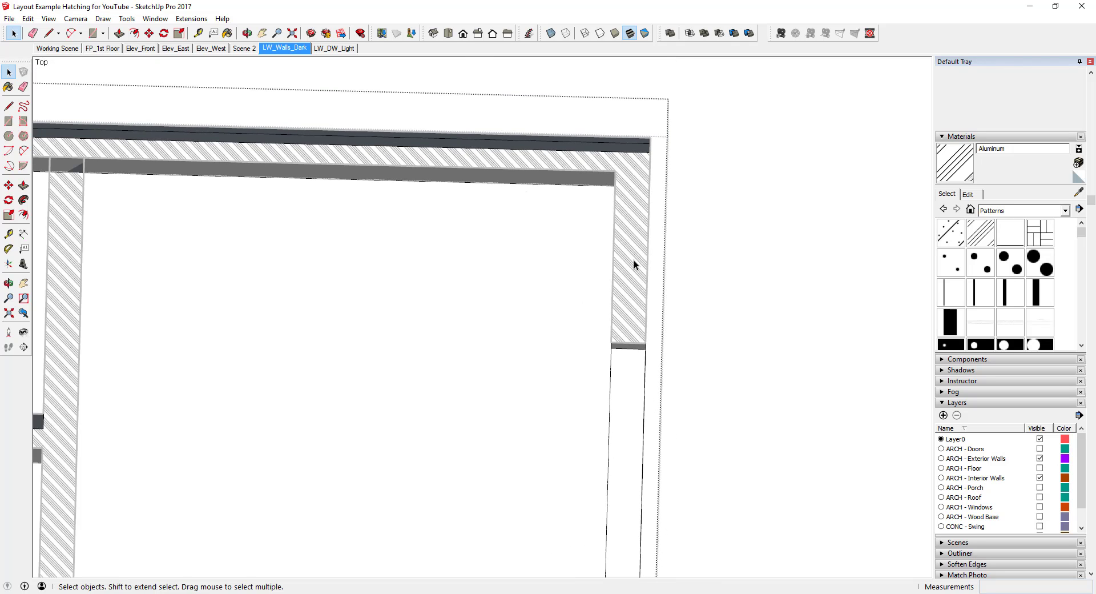
- Restore the LW_Walls_Dark scene's top view and display the wall faces shaded with textures again
{"action": "left_click", "coordinate": [287, 51]}
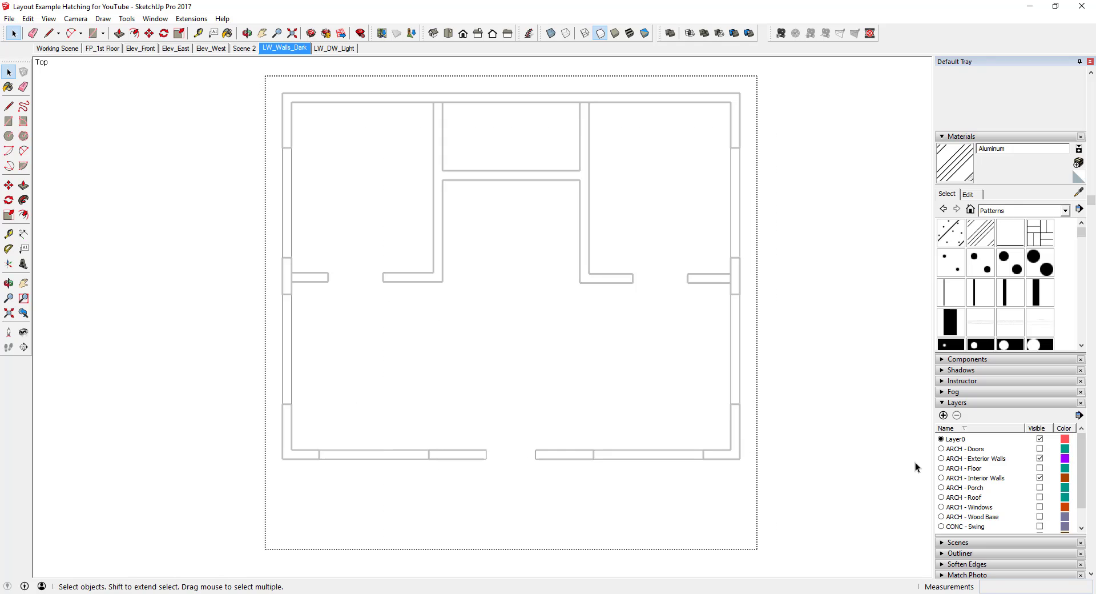
{"action": "scroll", "coordinate": [1020, 499], "scroll_direction": "down", "scroll_amount": 3}
{"action": "scroll", "coordinate": [1021, 499], "scroll_direction": "down", "scroll_amount": 3}
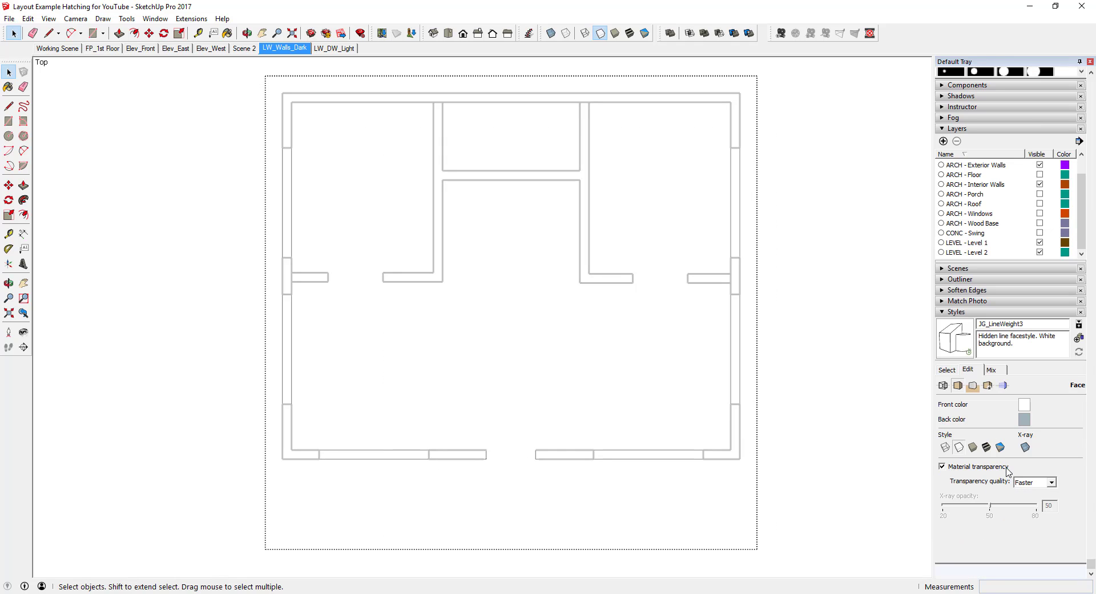
{"action": "left_click", "coordinate": [986, 449]}
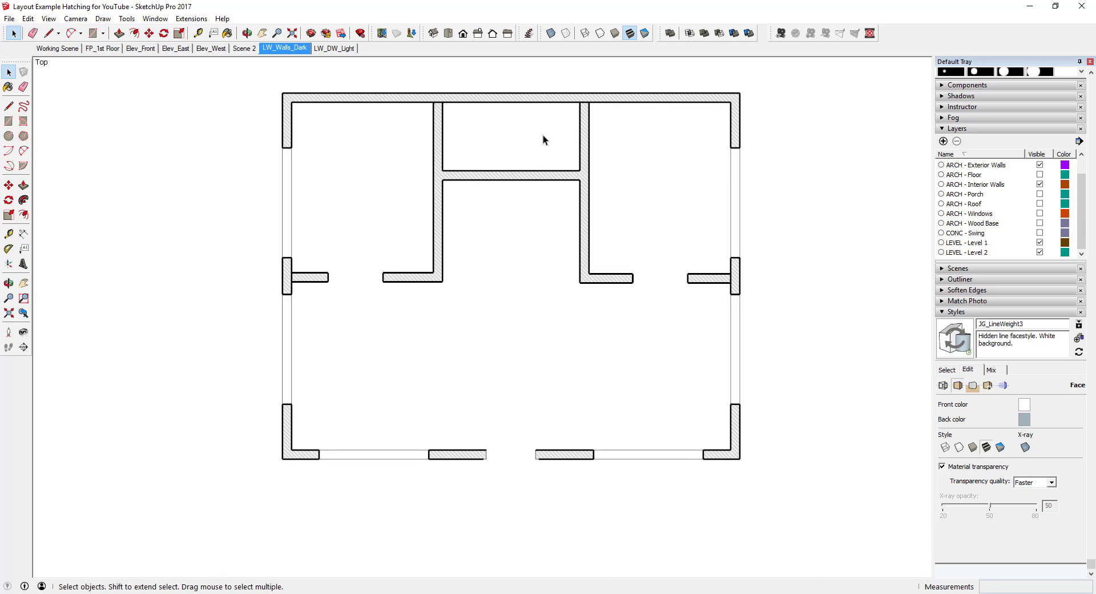
- Enlarge the Aluminum material's texture, trying a size of 4 inches before setting it to 6 inches
{"action": "scroll", "coordinate": [543, 137], "scroll_direction": "up", "scroll_amount": 3}
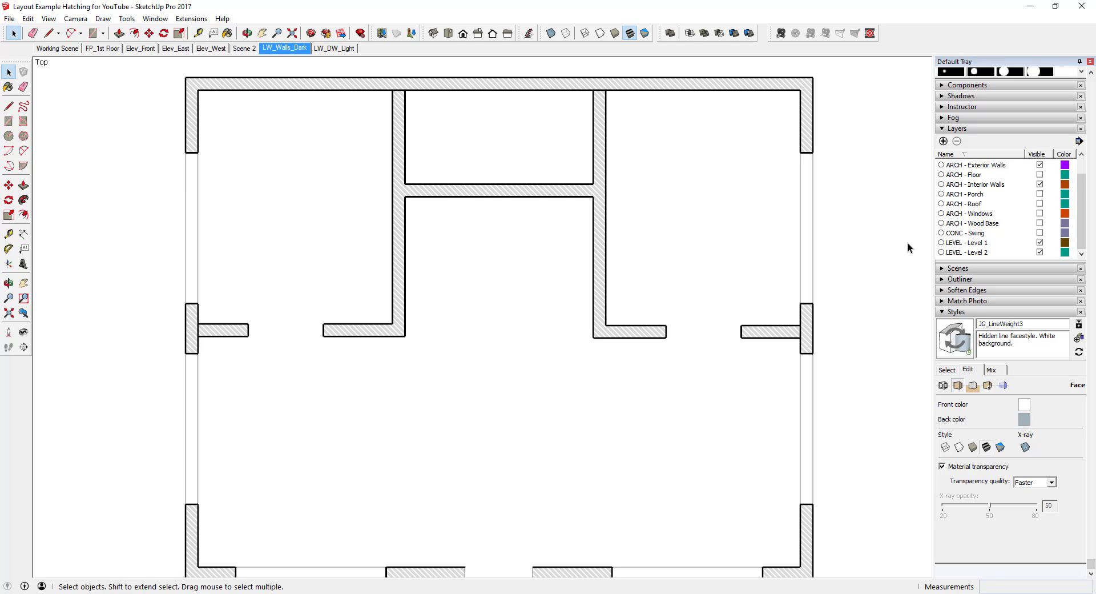
{"action": "scroll", "coordinate": [909, 243], "scroll_direction": "up", "scroll_amount": 1}
{"action": "scroll", "coordinate": [909, 243], "scroll_direction": "down", "scroll_amount": 2}
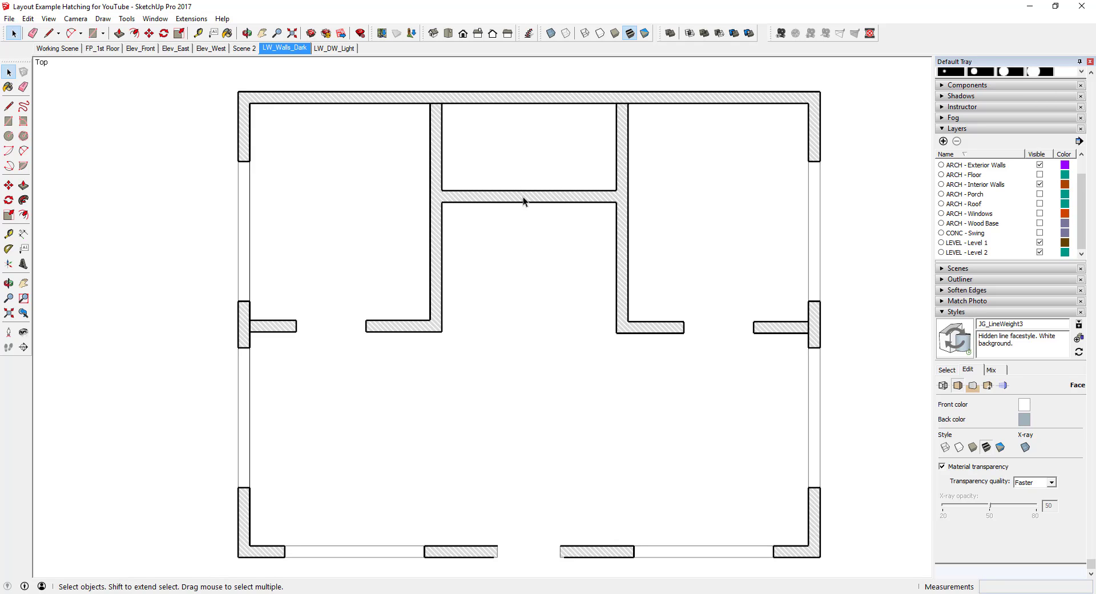
{"action": "scroll", "coordinate": [914, 194], "scroll_direction": "up", "scroll_amount": 1}
{"action": "scroll", "coordinate": [928, 201], "scroll_direction": "down", "scroll_amount": 2}
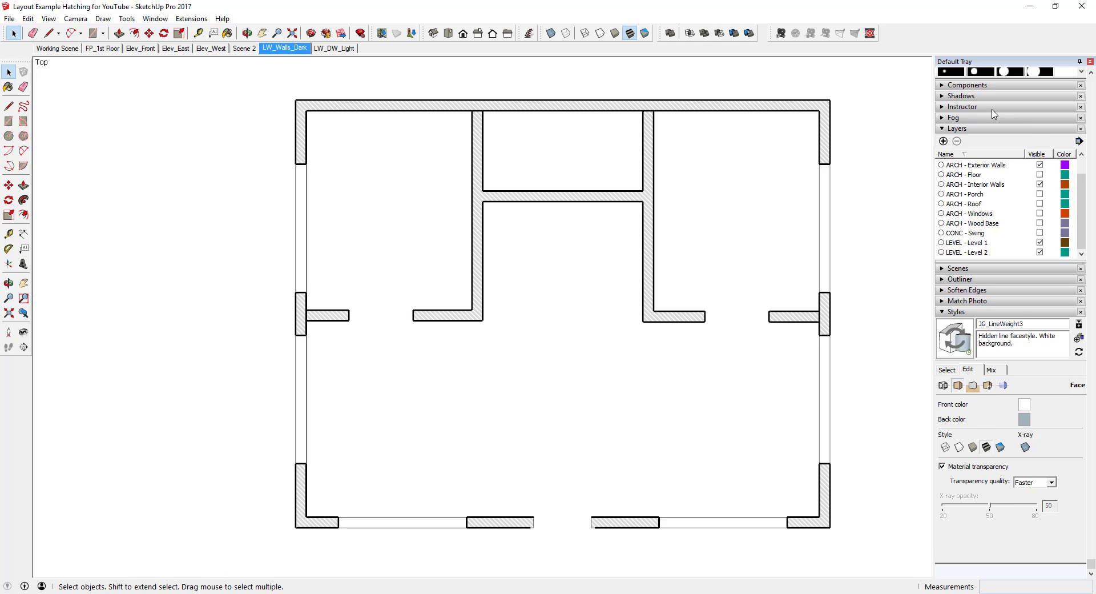
{"action": "scroll", "coordinate": [993, 114], "scroll_direction": "up", "scroll_amount": 4}
{"action": "left_click", "coordinate": [969, 194]}
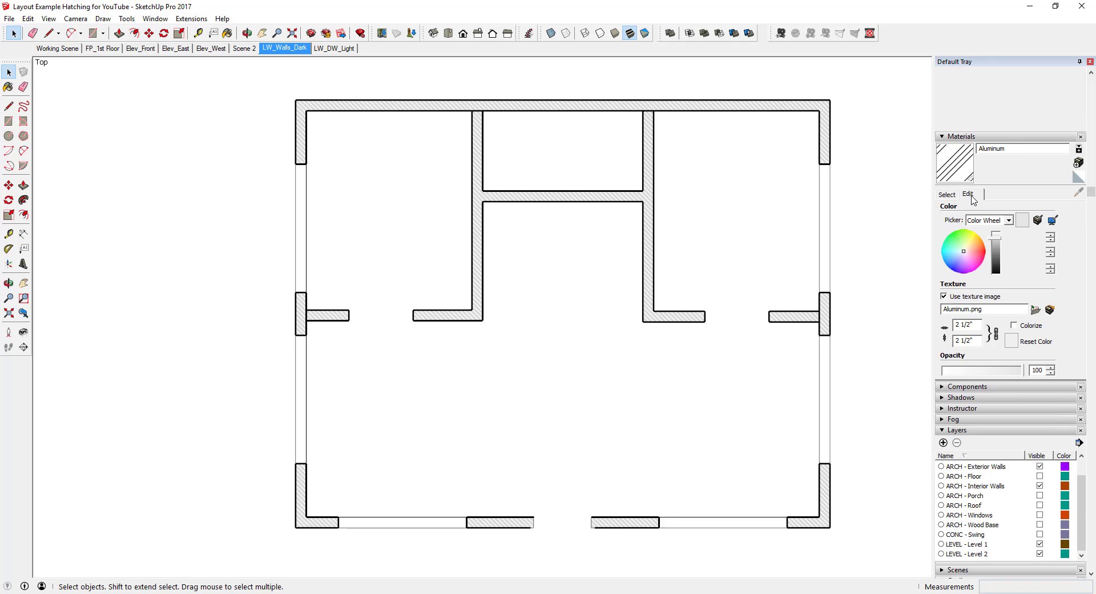
{"action": "left_click", "coordinate": [979, 325]}
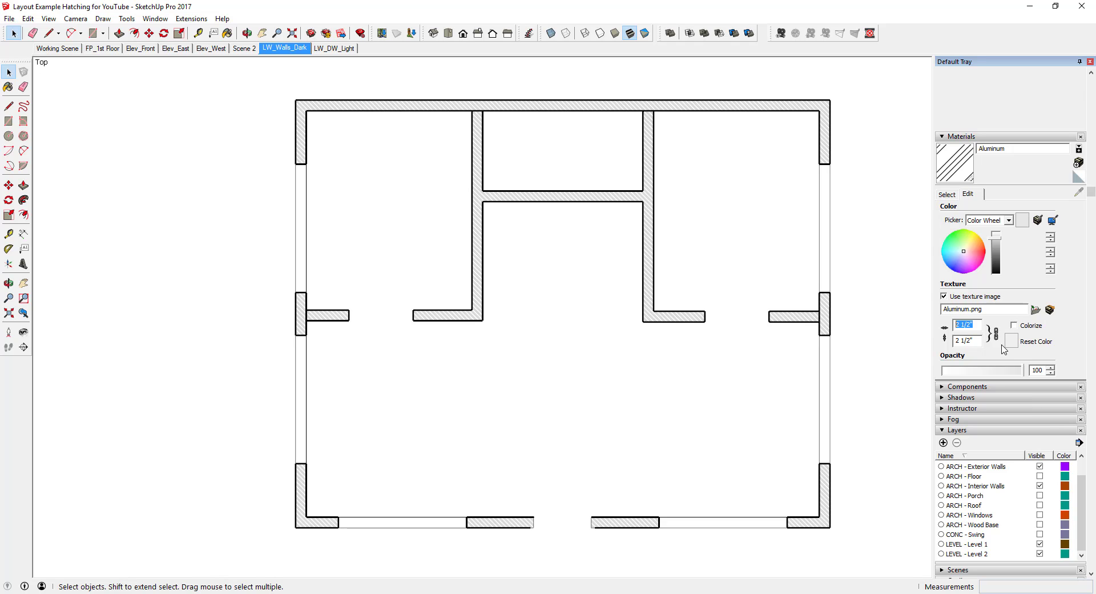
{"action": "type", "text": "4"}
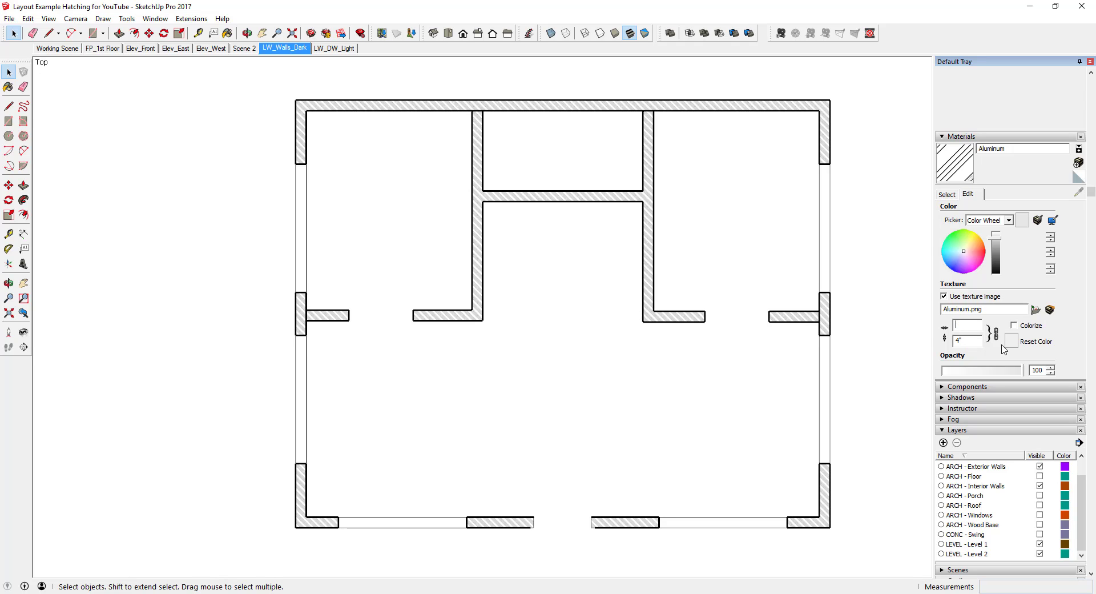
{"action": "type", "text": "6"}
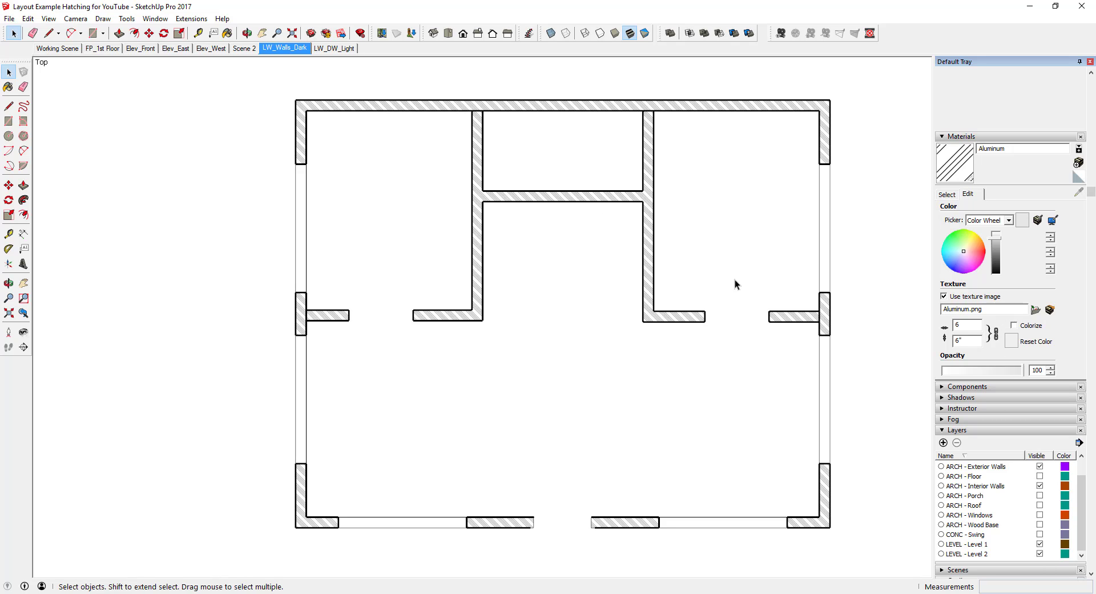
{"action": "left_click", "coordinate": [751, 262]}
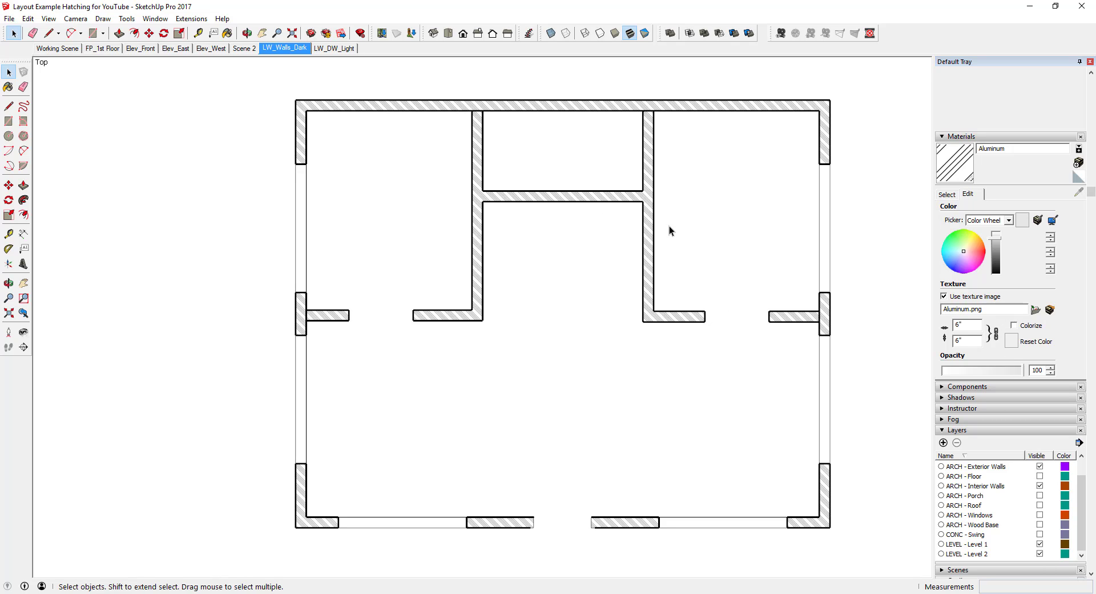
- Update the JG_LineWeight3 style with the textured face display, and switch back to LayOut
{"action": "scroll", "coordinate": [996, 387], "scroll_direction": "down", "scroll_amount": 5}
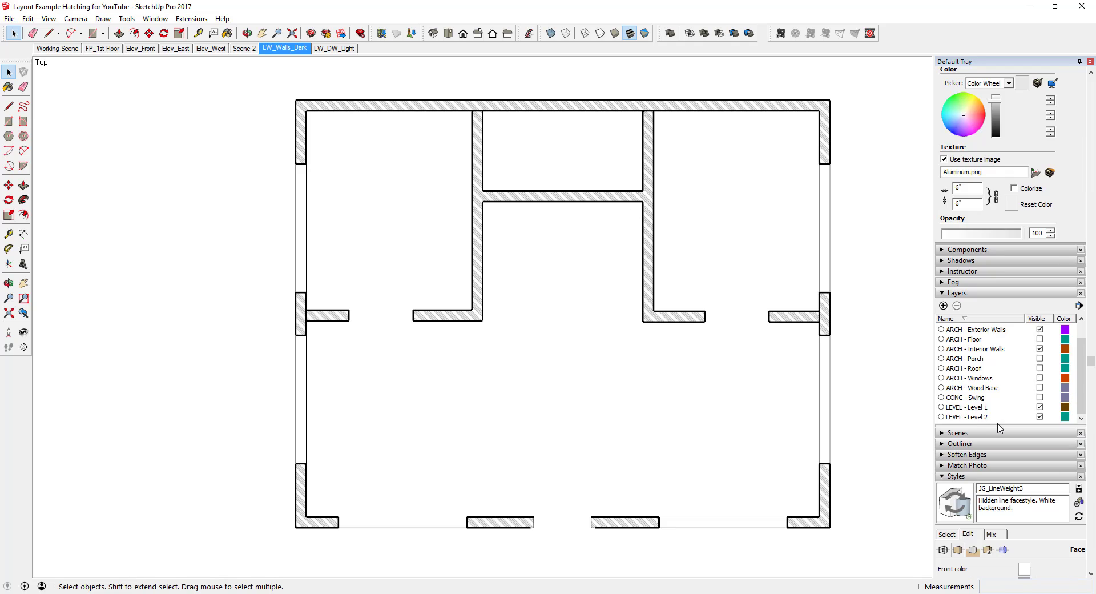
{"action": "left_click", "coordinate": [958, 372]}
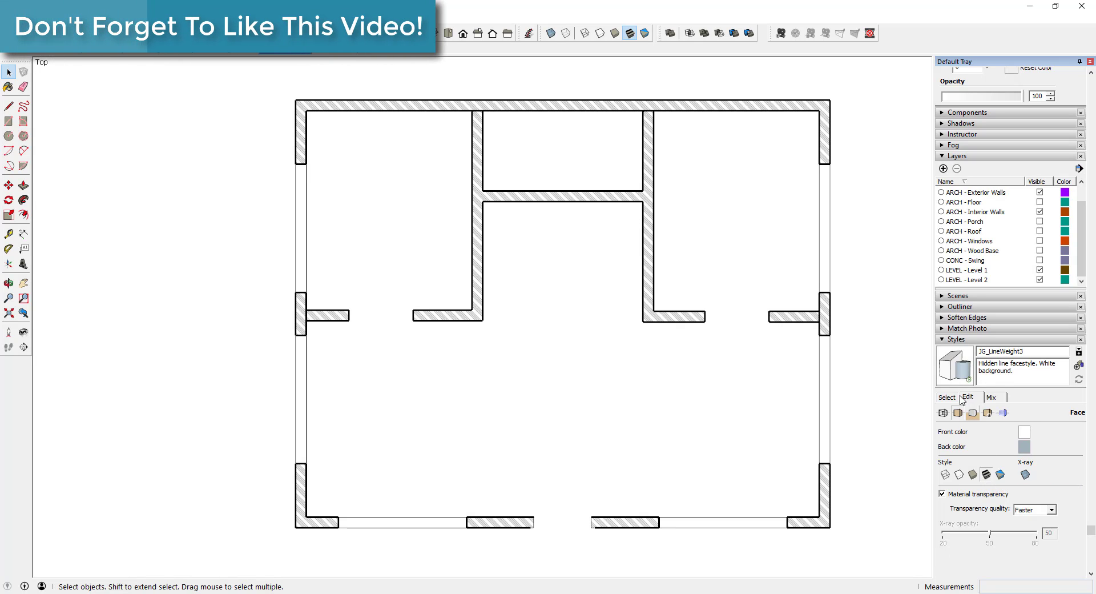
{"action": "left_click", "coordinate": [12, 17]}
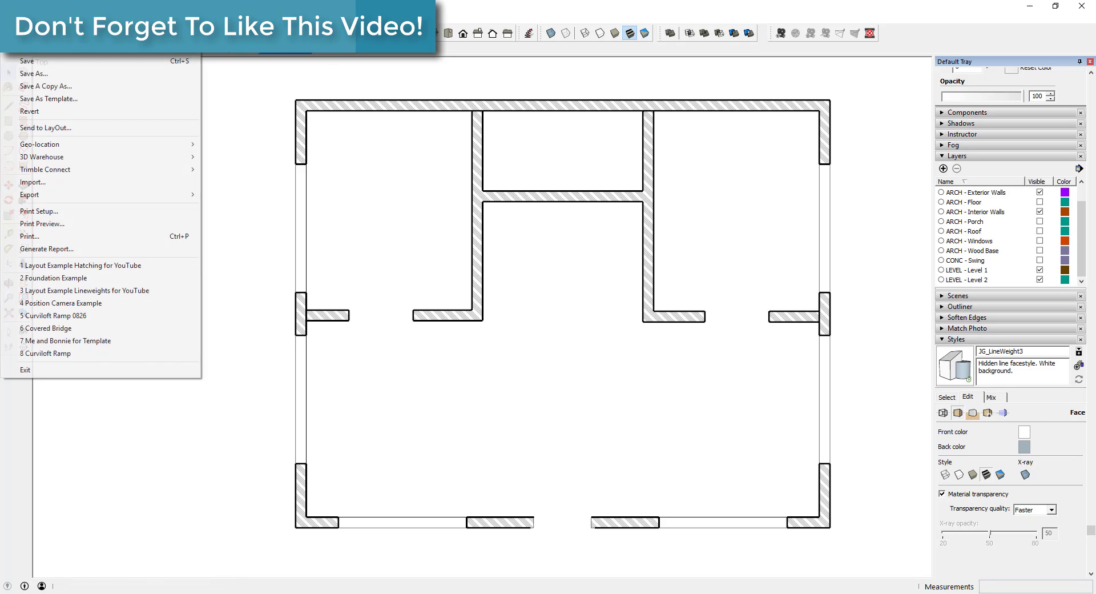
{"action": "key", "text": "Escape"}
{"action": "key", "text": "alt+Tab"}
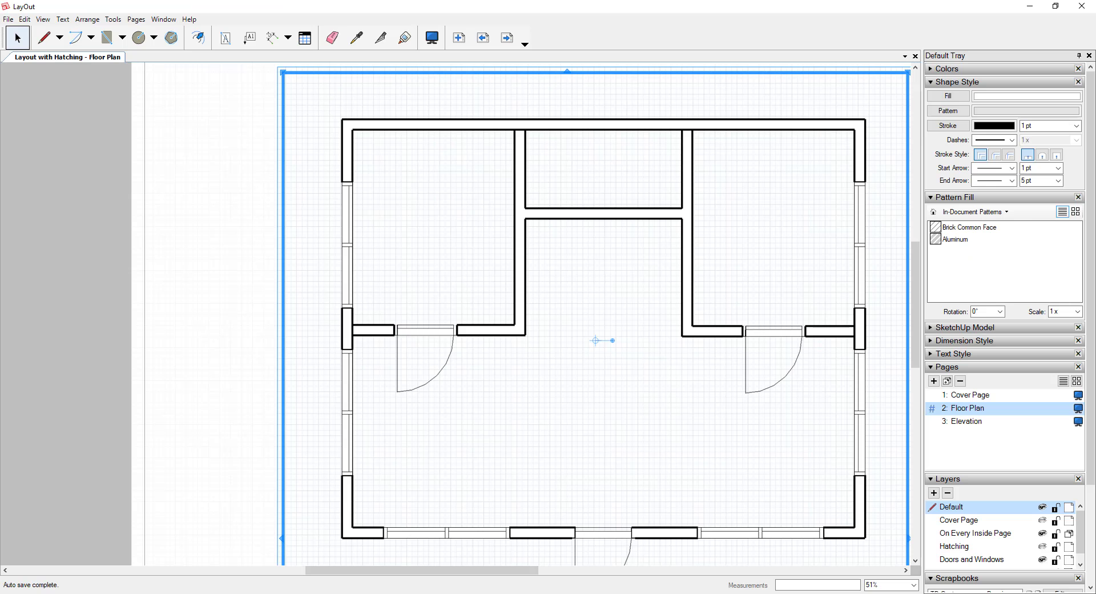
- Update the floor plan viewport's model reference, and switch to SketchUp to set the face display to hidden line
{"action": "right_click", "coordinate": [807, 123]}
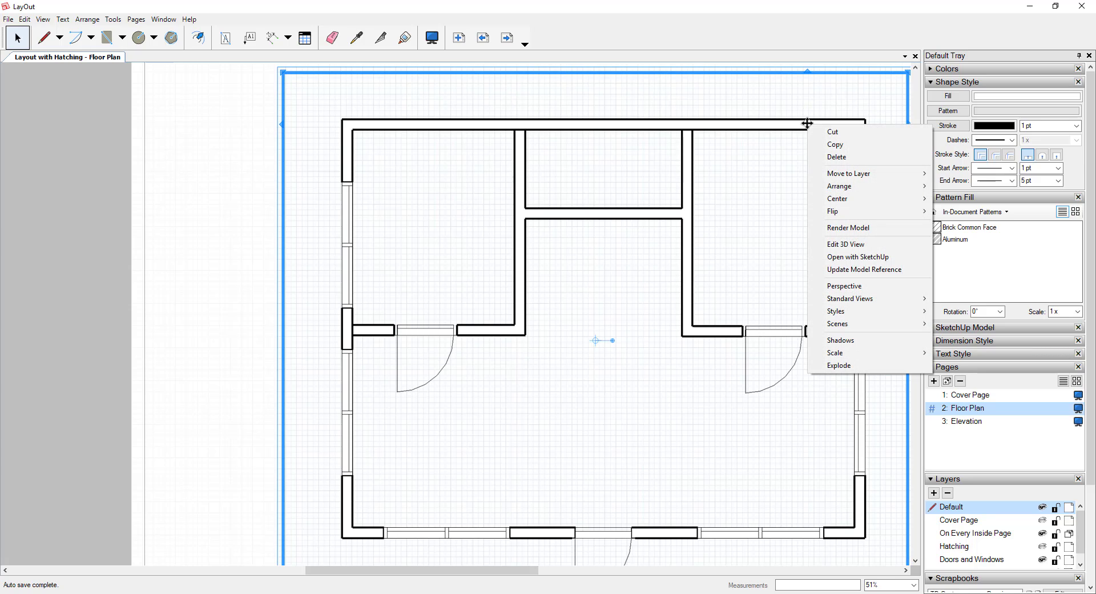
{"action": "left_click", "coordinate": [875, 270]}
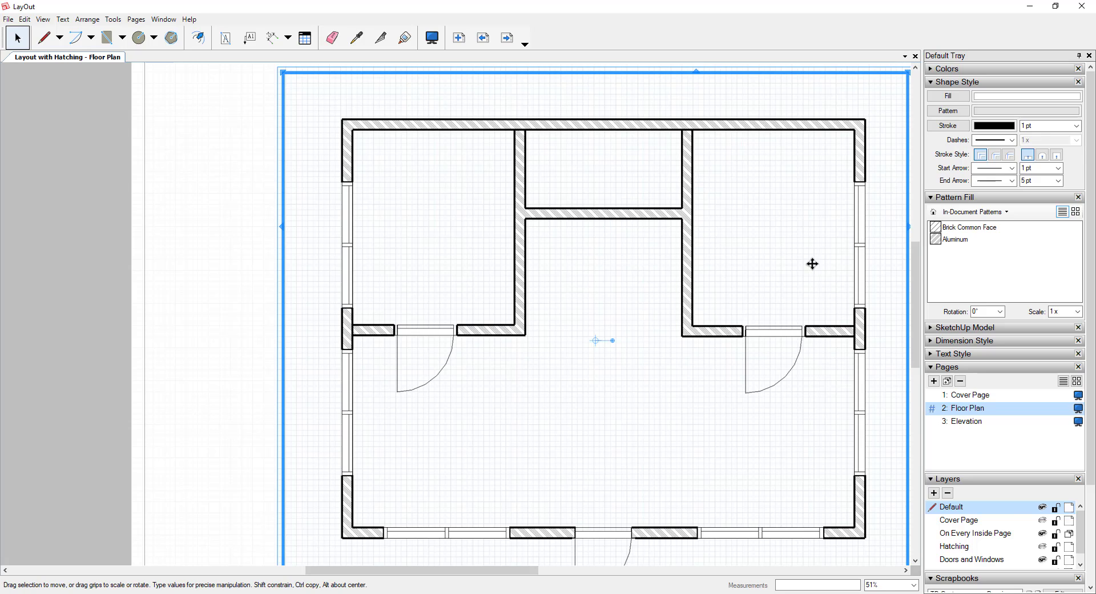
{"action": "scroll", "coordinate": [739, 406], "scroll_direction": "down", "scroll_amount": 1}
{"action": "scroll", "coordinate": [650, 524], "scroll_direction": "up", "scroll_amount": 1}
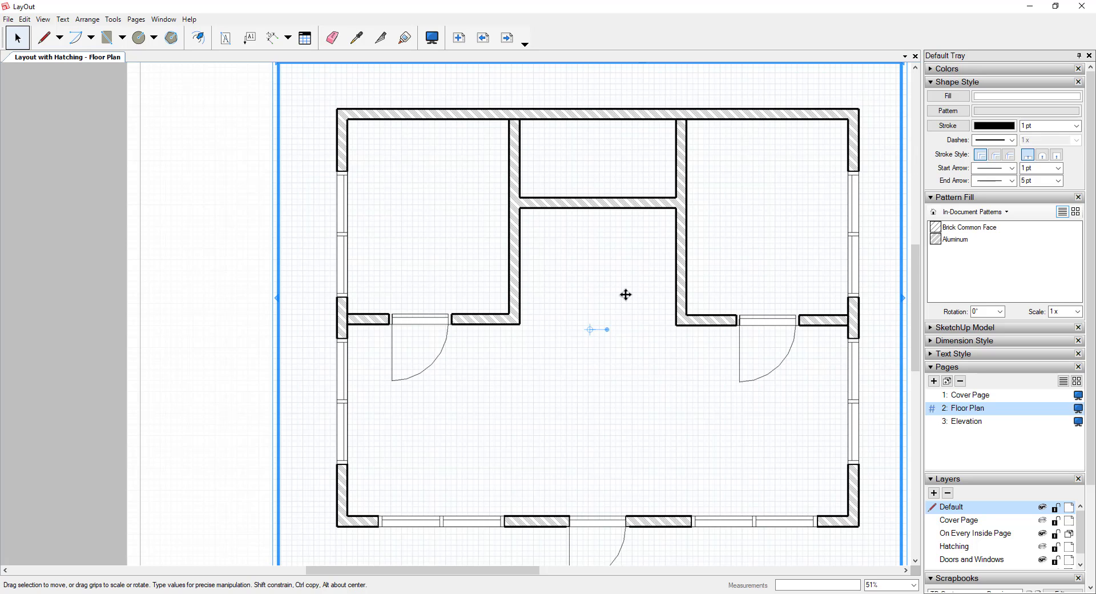
{"action": "scroll", "coordinate": [725, 395], "scroll_direction": "down", "scroll_amount": 1}
{"action": "scroll", "coordinate": [770, 455], "scroll_direction": "up", "scroll_amount": 1}
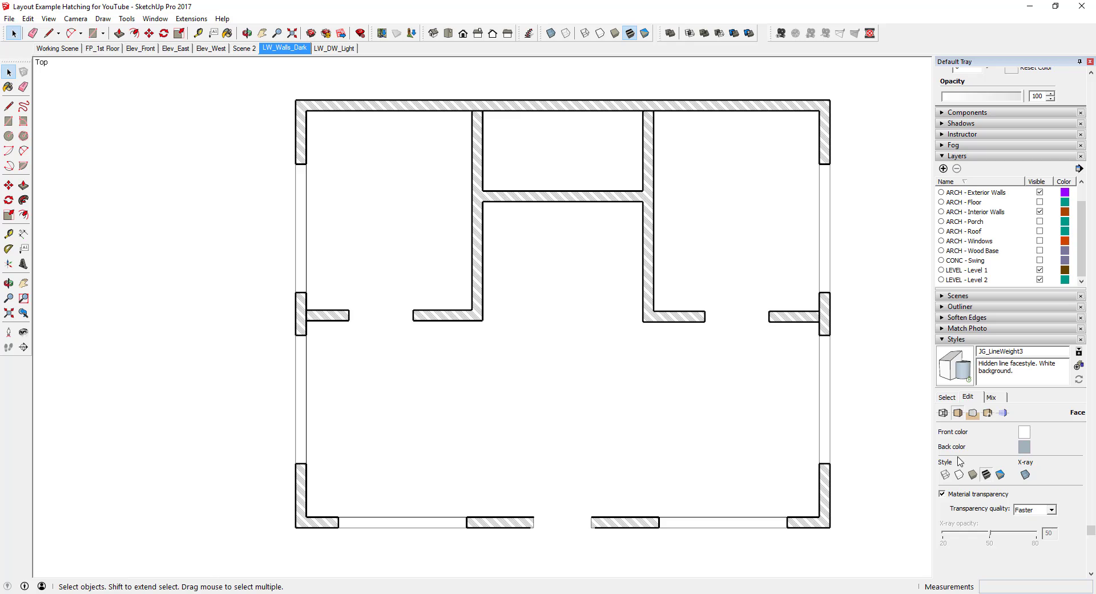
{"action": "left_click", "coordinate": [960, 477]}
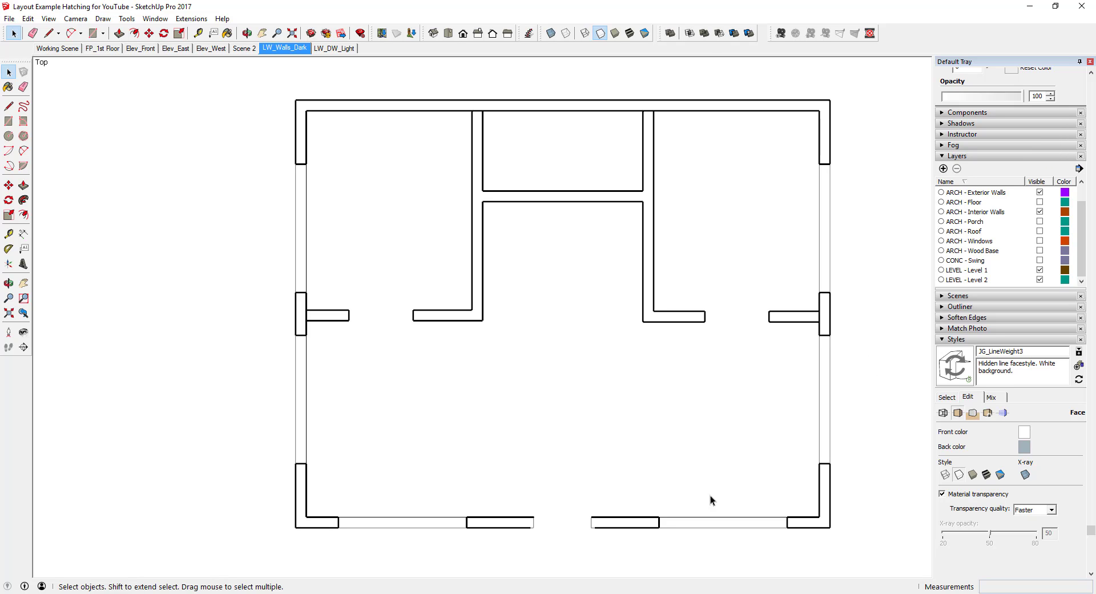
- Open the Layout 4 - Hatching folder in File Explorer with large icons, view the LineAngle1 image, and close both windows
{"action": "key", "text": "super+e"}
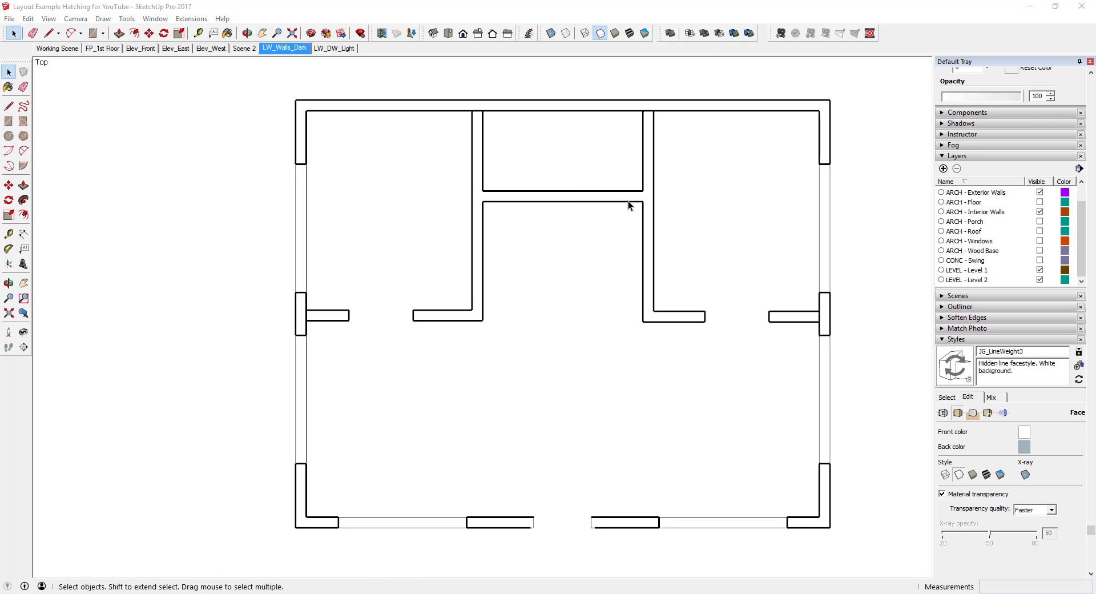
{"action": "left_click_drag", "start_coordinate": [274, 85], "coordinate": [549, 63]}
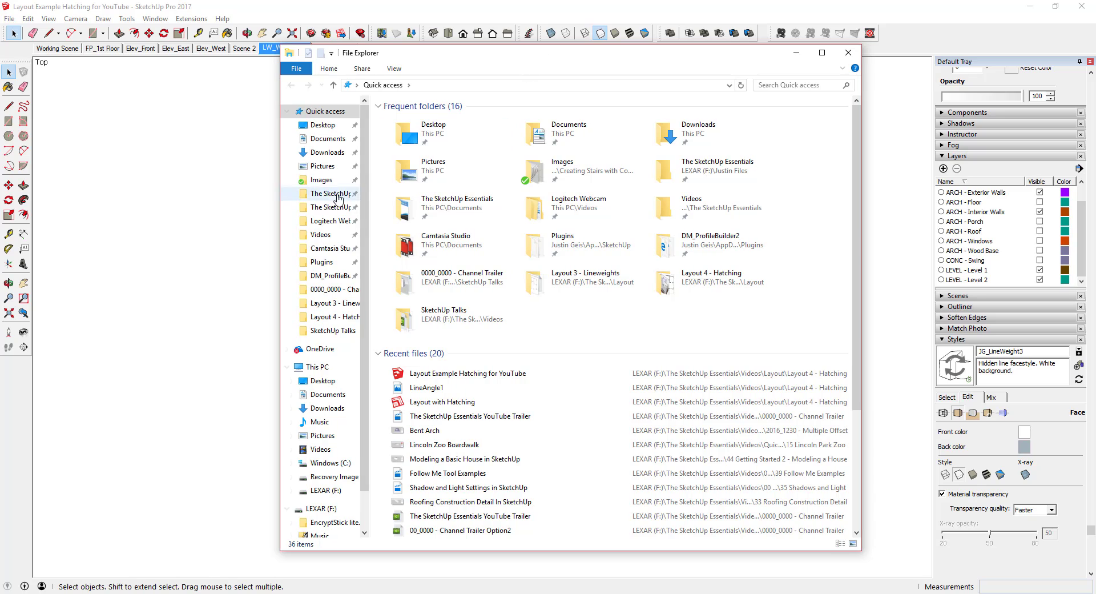
{"action": "left_click", "coordinate": [341, 316]}
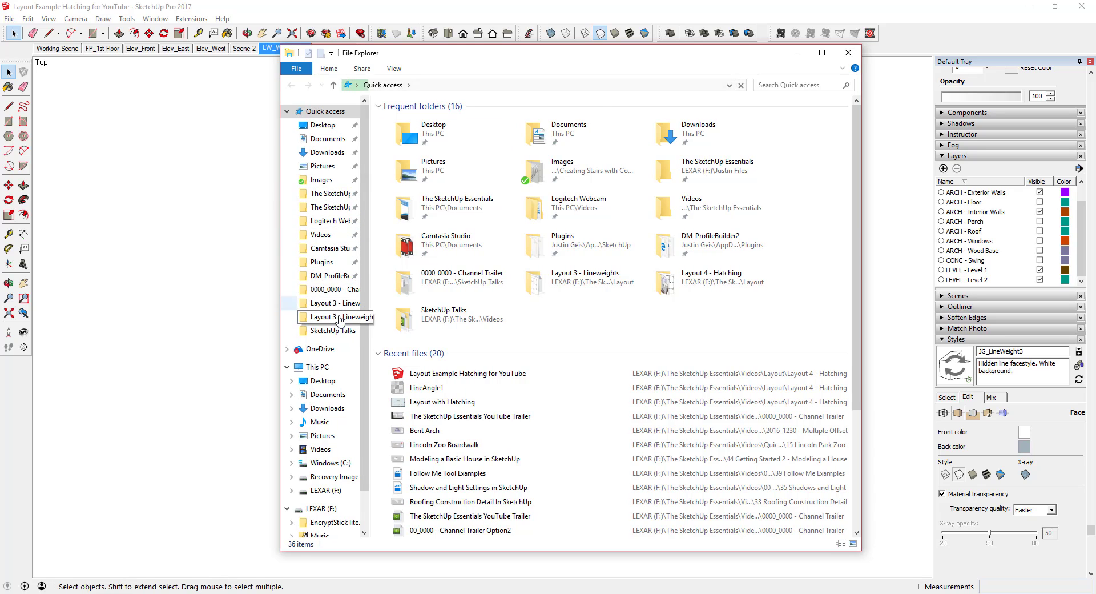
{"action": "right_click", "coordinate": [436, 199]}
{"action": "mouse_move", "coordinate": [463, 210]}
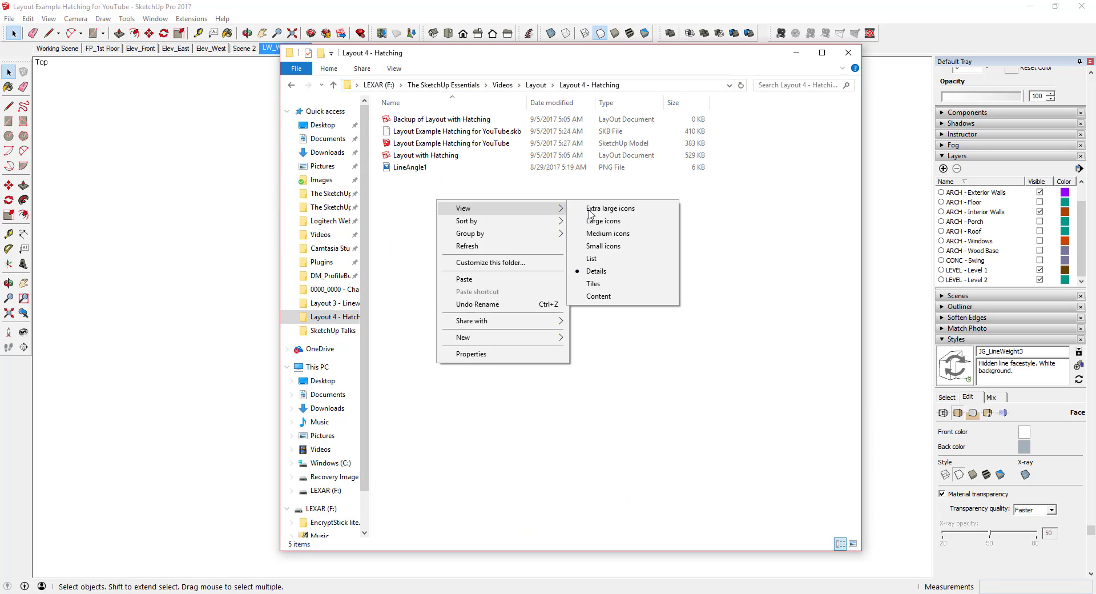
{"action": "left_click", "coordinate": [605, 223]}
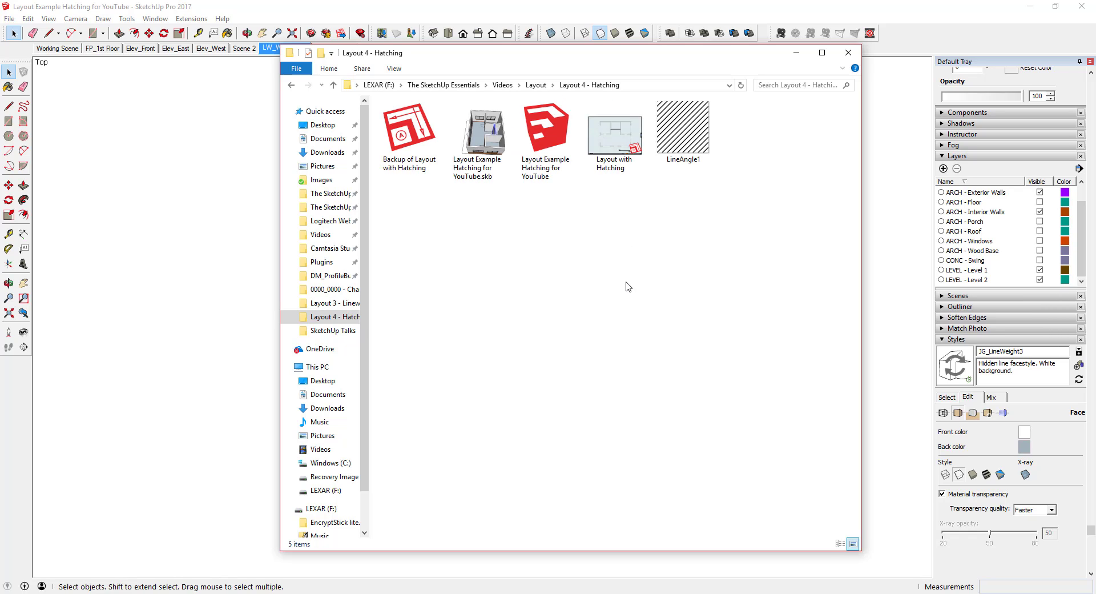
{"action": "double_click", "coordinate": [683, 133]}
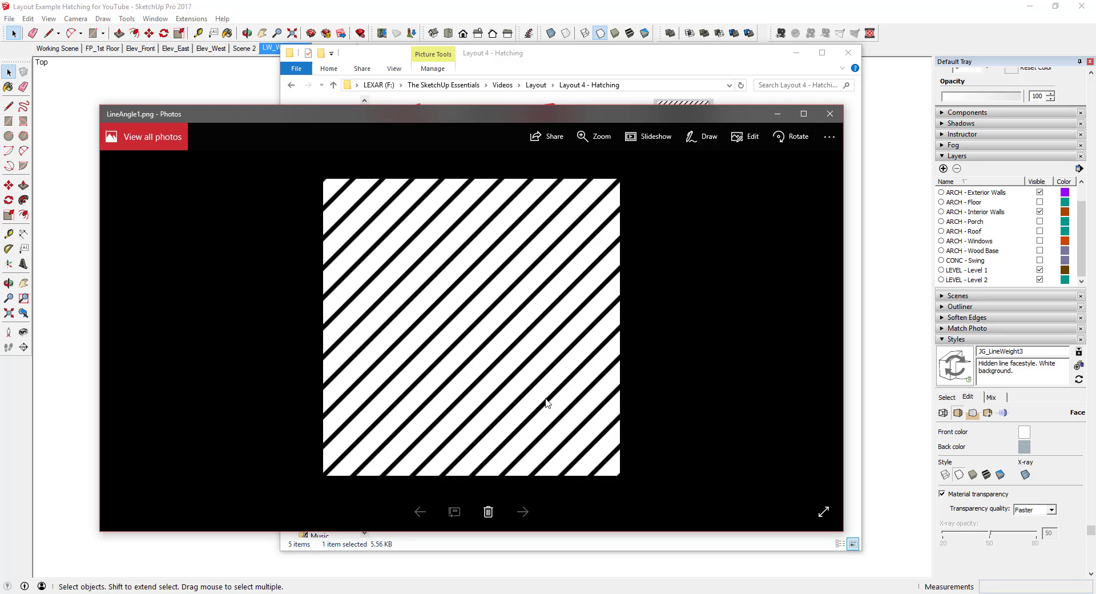
{"action": "left_click", "coordinate": [830, 113]}
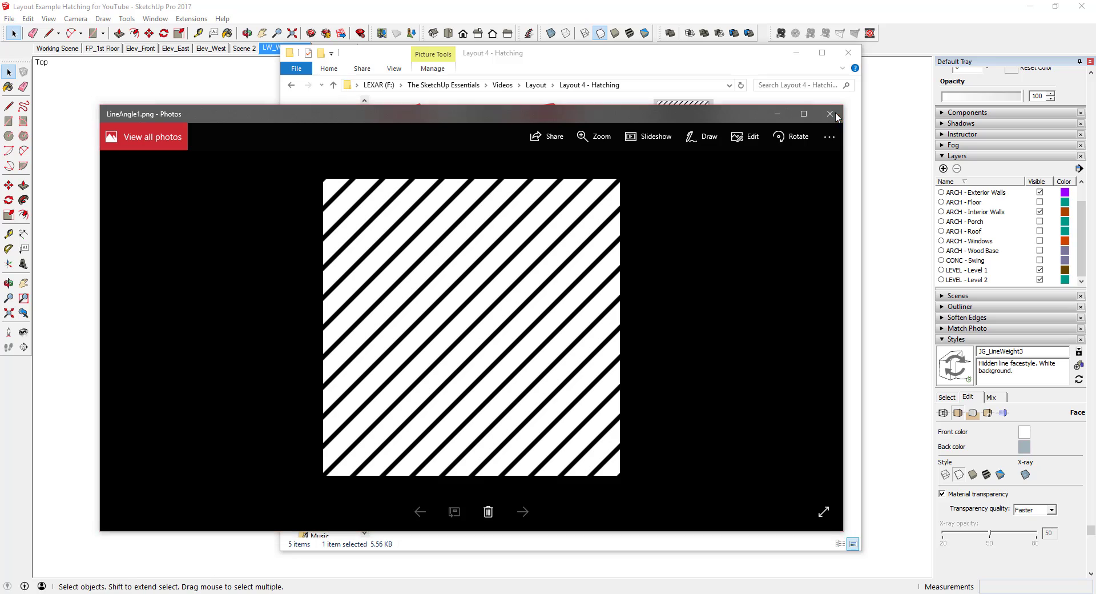
{"action": "left_click", "coordinate": [850, 54]}
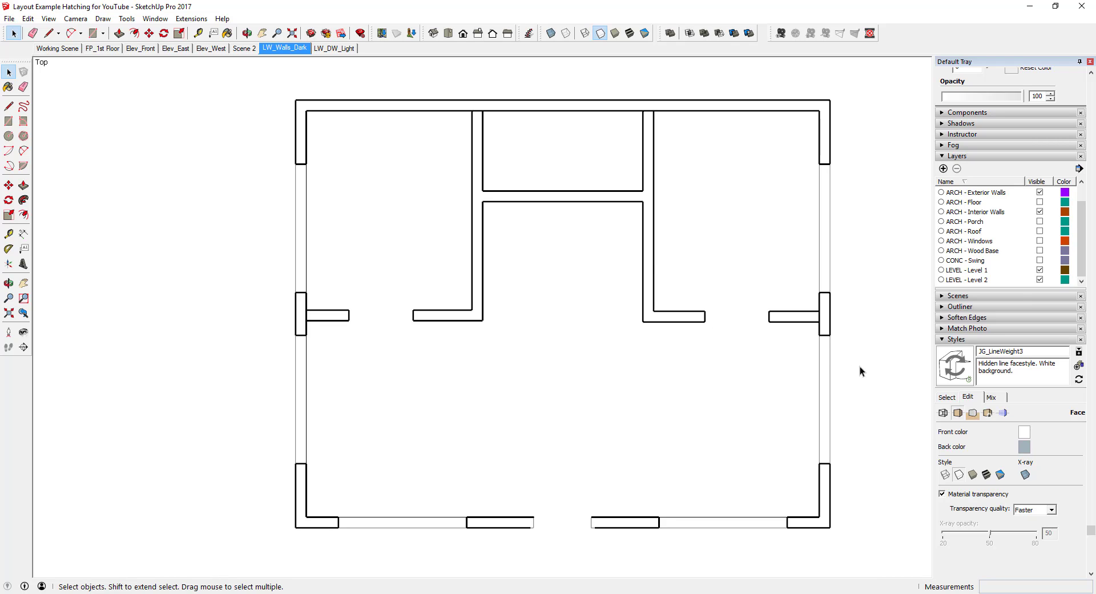
- Create a new style from the hidden line display, name it JG_HatchWatermark, and list the styles in the model
{"action": "left_click", "coordinate": [958, 370]}
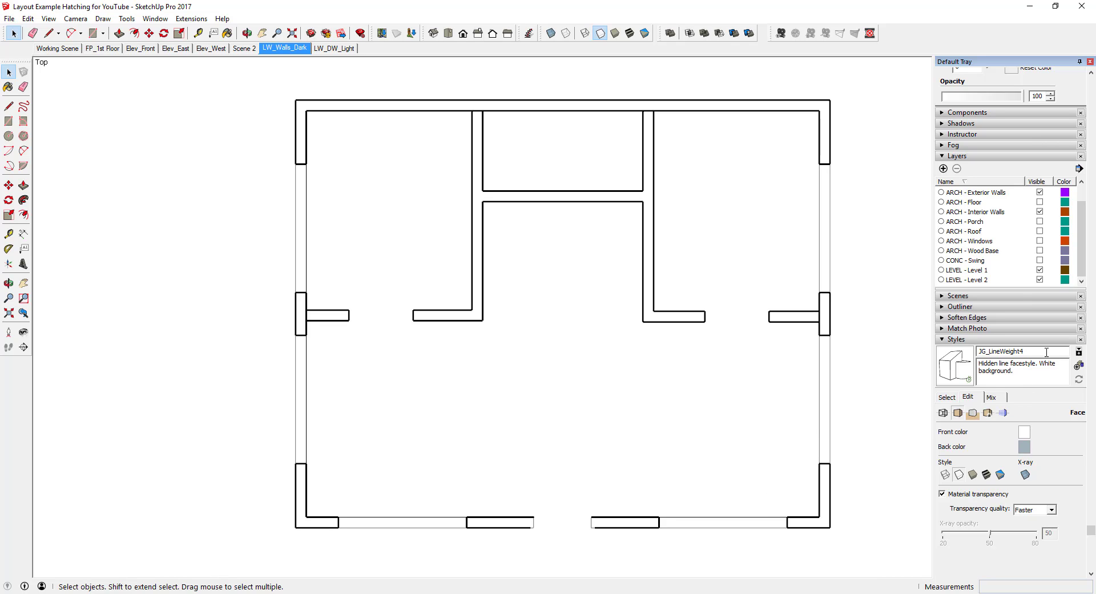
{"action": "left_click_drag", "start_coordinate": [990, 352], "coordinate": [1070, 351]}
{"action": "type", "text": "HatchWatermark"}
{"action": "key", "text": "Return"}
{"action": "left_click", "coordinate": [948, 396]}
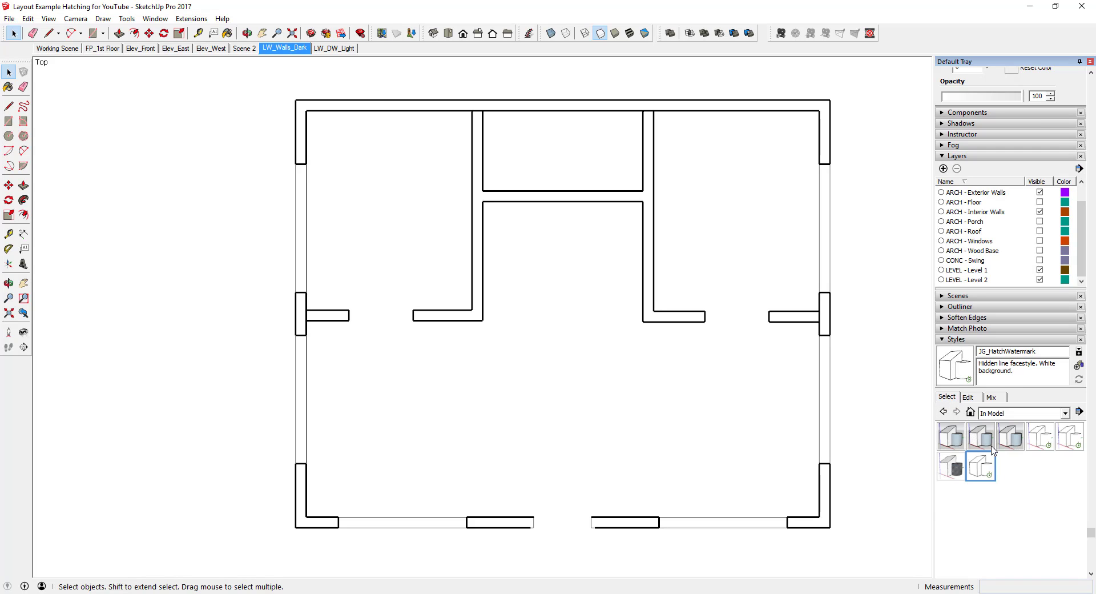
- Switch to LayOut to check the scenes available for the floor plan viewport, and return to SketchUp
{"action": "left_click", "coordinate": [690, 590]}
{"action": "scroll", "coordinate": [1032, 430], "scroll_direction": "down", "scroll_amount": 2}
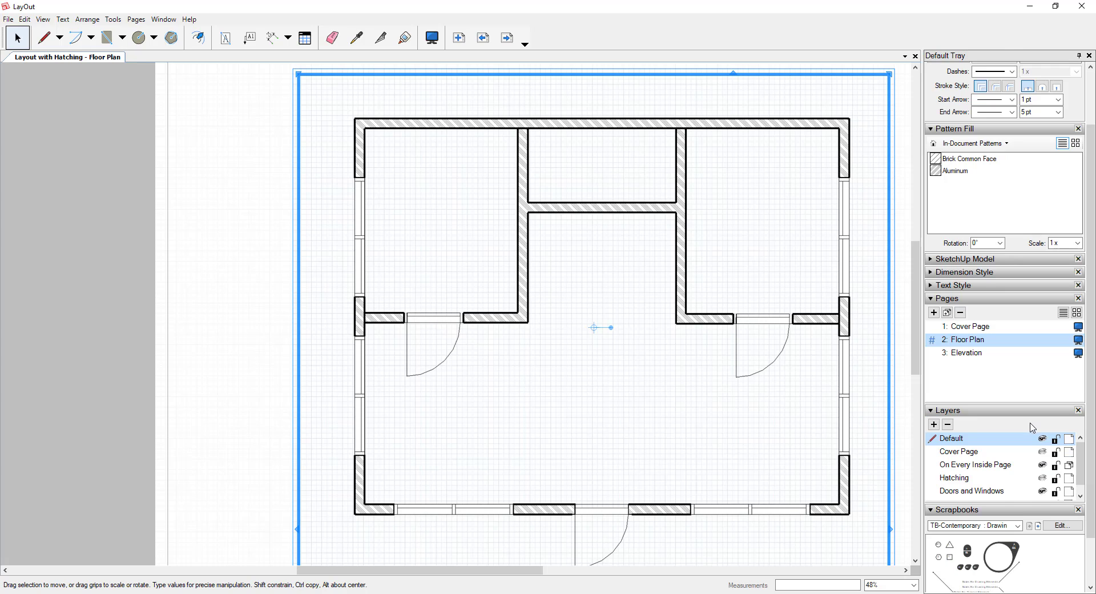
{"action": "left_click", "coordinate": [934, 260]}
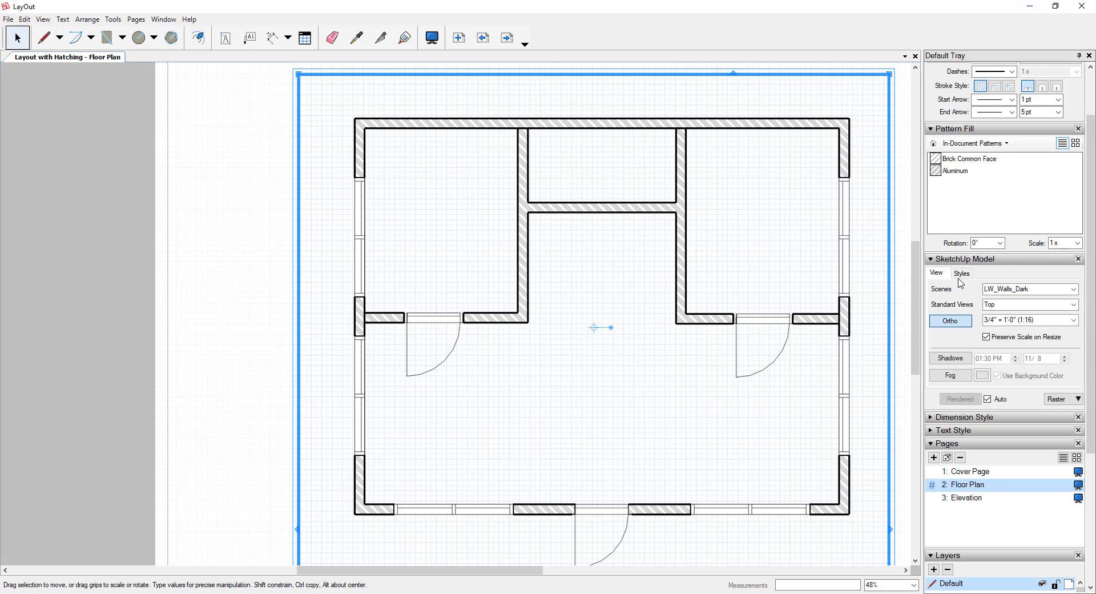
{"action": "left_click", "coordinate": [1074, 289]}
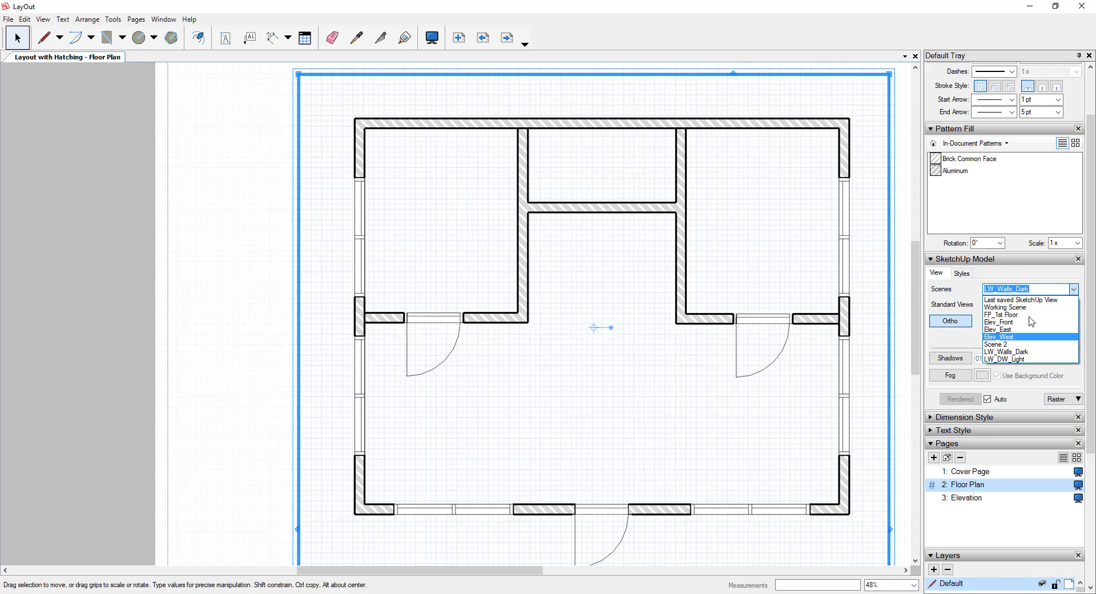
{"action": "left_click", "coordinate": [1073, 291]}
{"action": "left_click", "coordinate": [790, 552]}
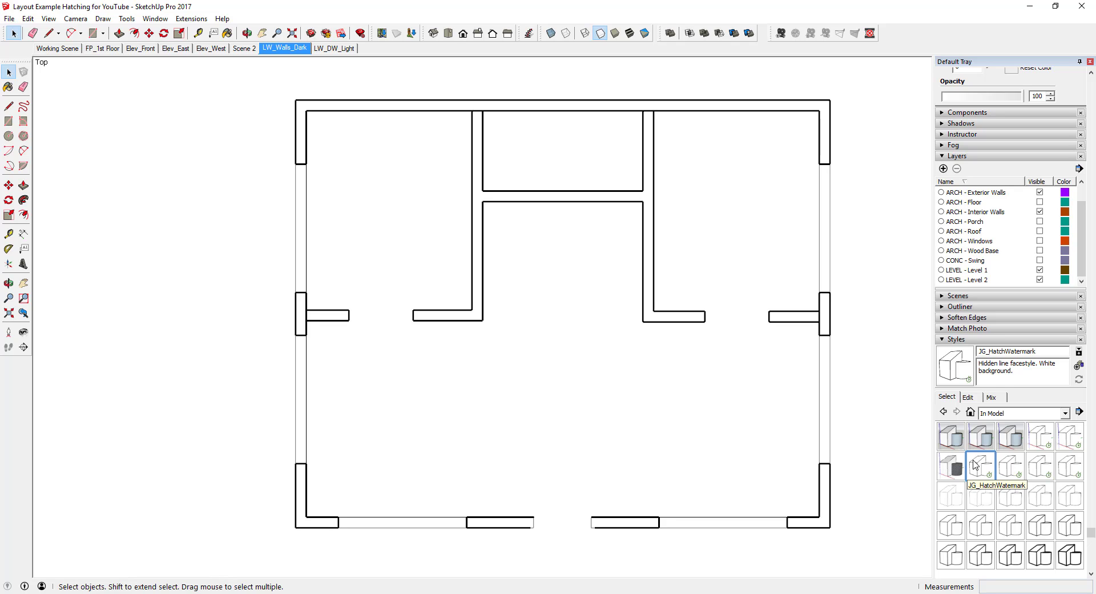
- Add the LineAngle1 image as a watermark to the JG_HatchWatermark style, trying Background before placing it as an Overlay
{"action": "left_click", "coordinate": [968, 397]}
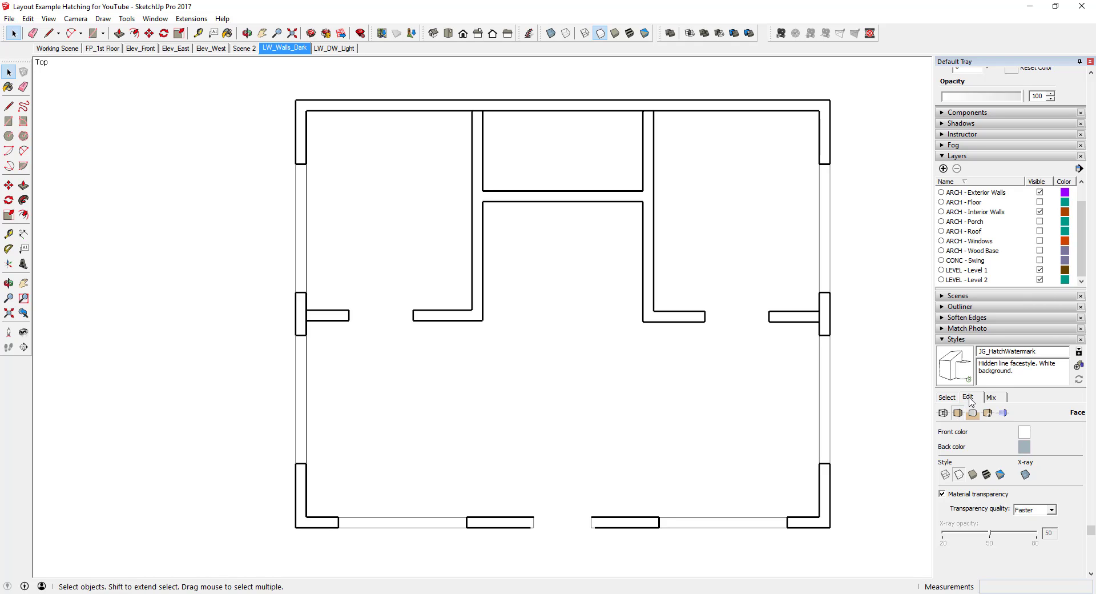
{"action": "left_click", "coordinate": [989, 413]}
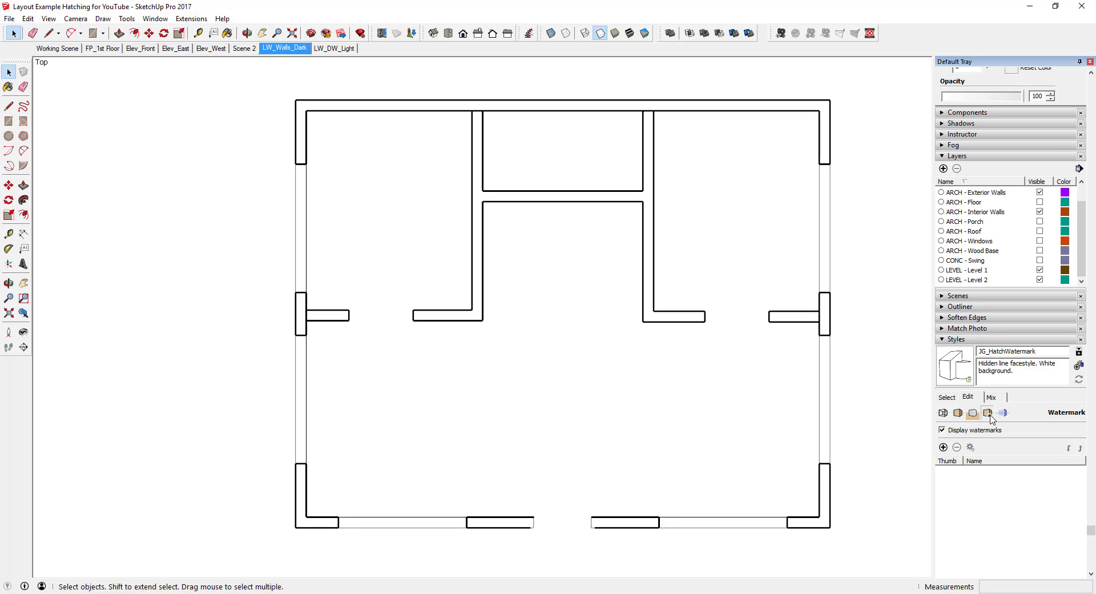
{"action": "left_click", "coordinate": [943, 448]}
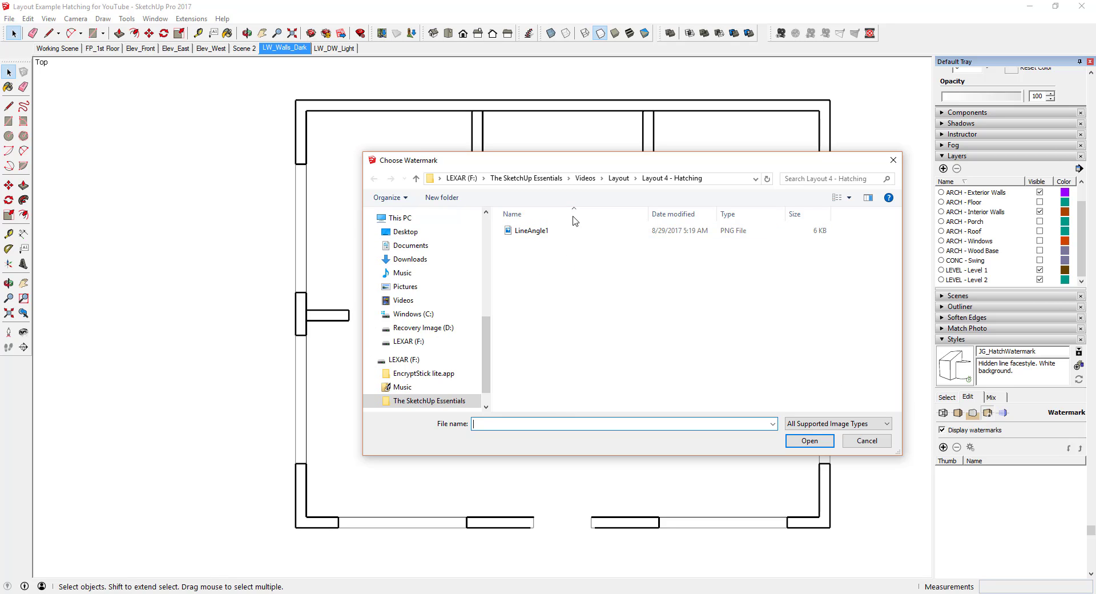
{"action": "double_click", "coordinate": [531, 231]}
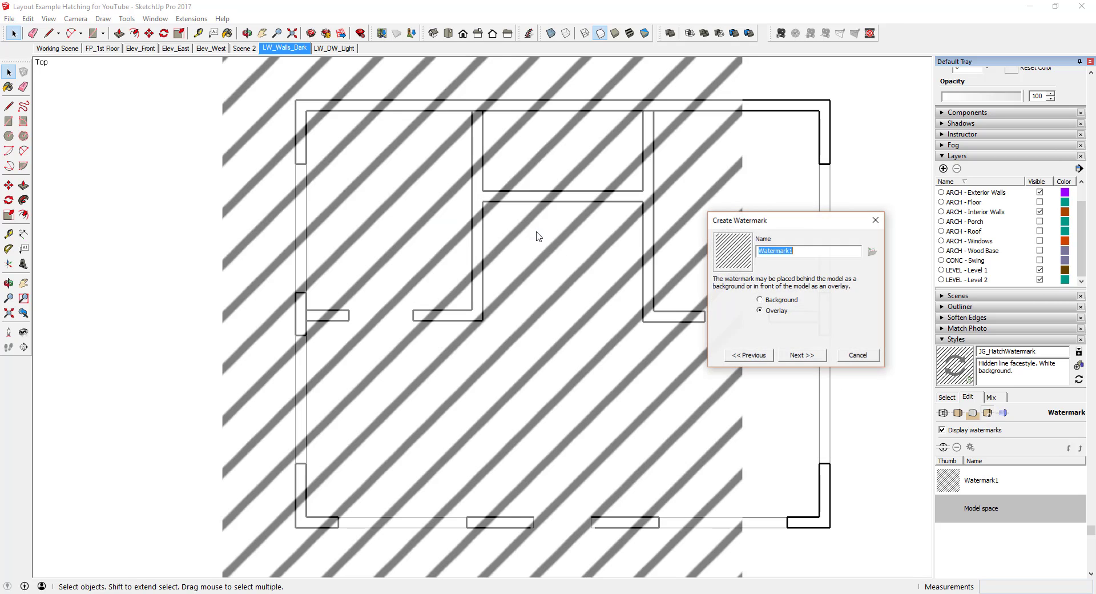
{"action": "left_click", "coordinate": [780, 301]}
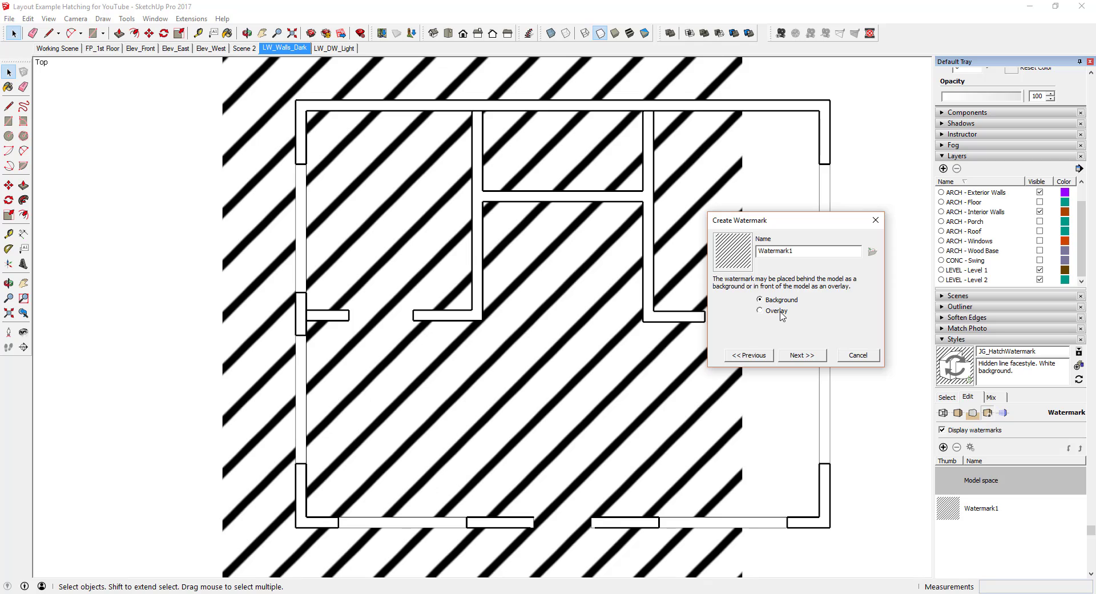
{"action": "left_click", "coordinate": [780, 312]}
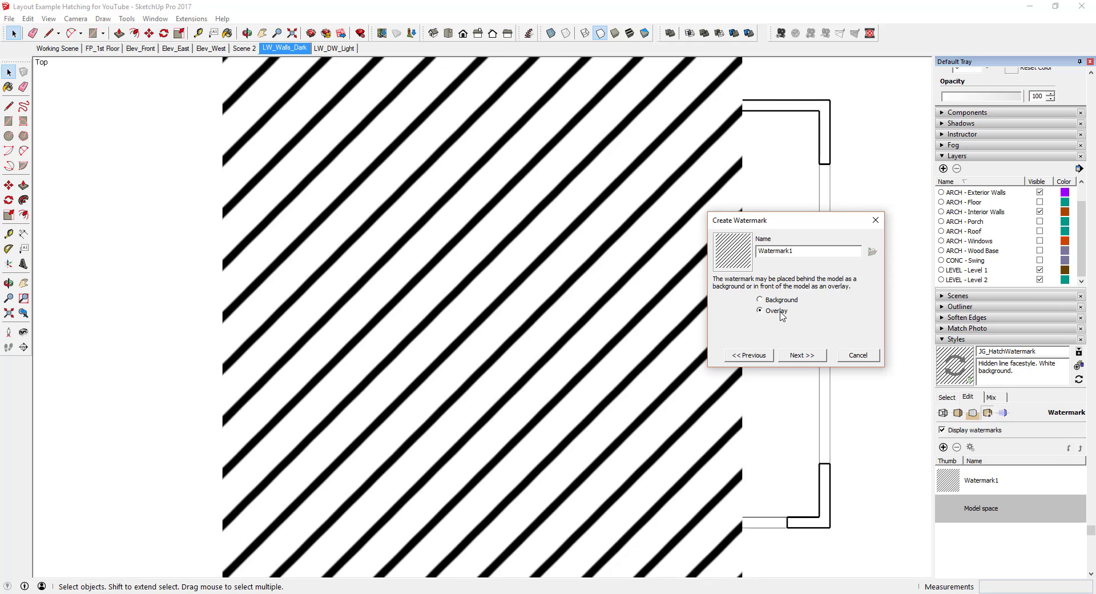
{"action": "left_click", "coordinate": [777, 311]}
{"action": "left_click", "coordinate": [816, 357]}
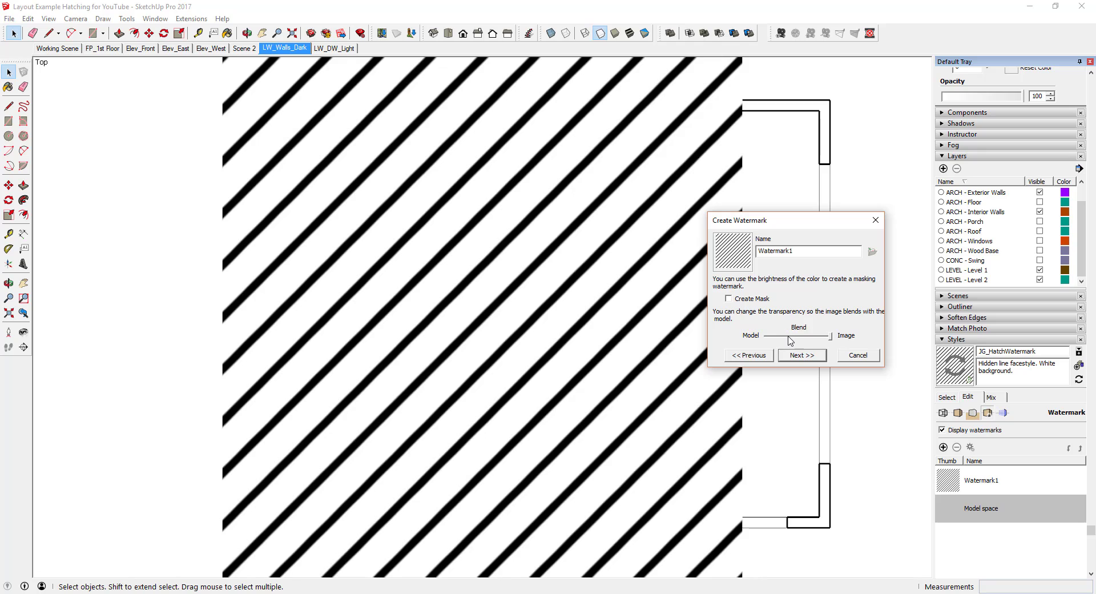
- Try partial blends for the watermark, enable Create Mask, and set the blend fully to Image
{"action": "mouse_move", "coordinate": [831, 338]}
{"action": "left_mouse_down"}
{"action": "mouse_move", "coordinate": [771, 340]}
{"action": "mouse_move", "coordinate": [822, 341]}
{"action": "left_mouse_up"}
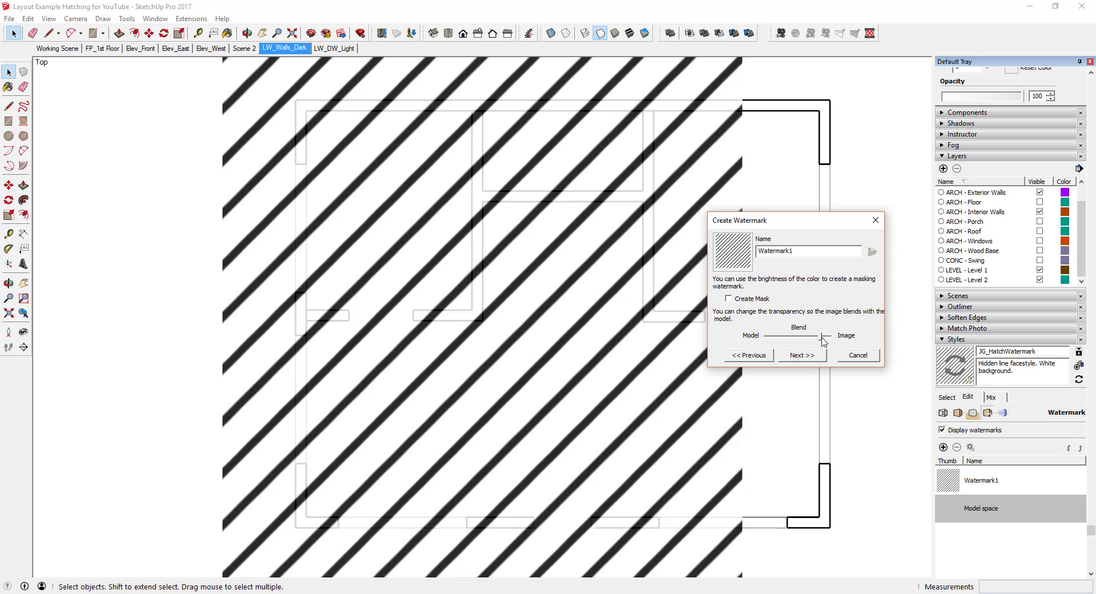
{"action": "left_click_drag", "start_coordinate": [821, 337], "coordinate": [813, 336]}
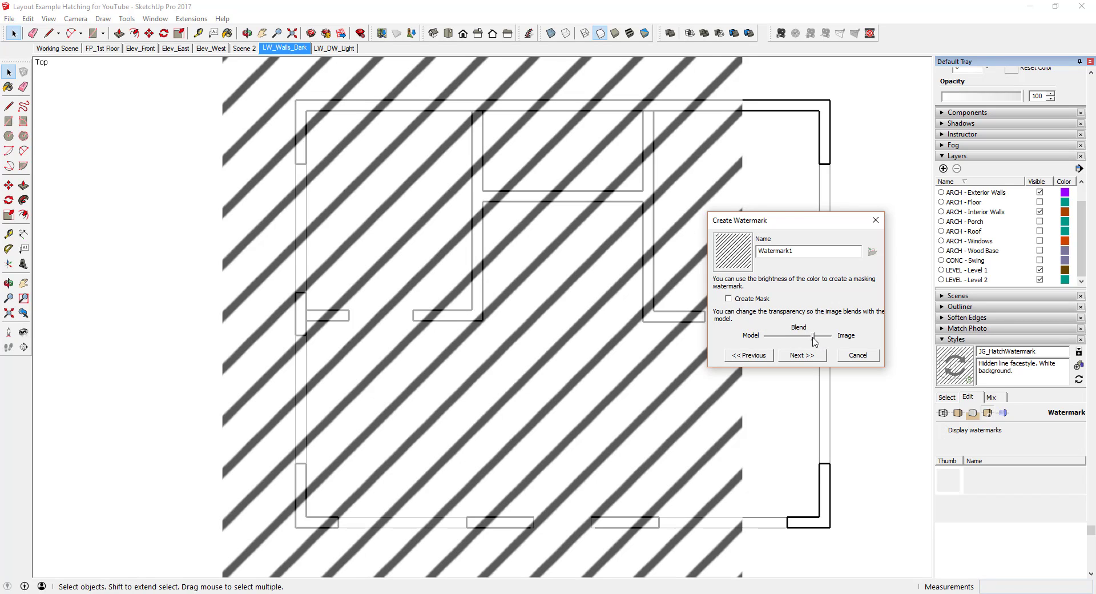
{"action": "left_click", "coordinate": [754, 299]}
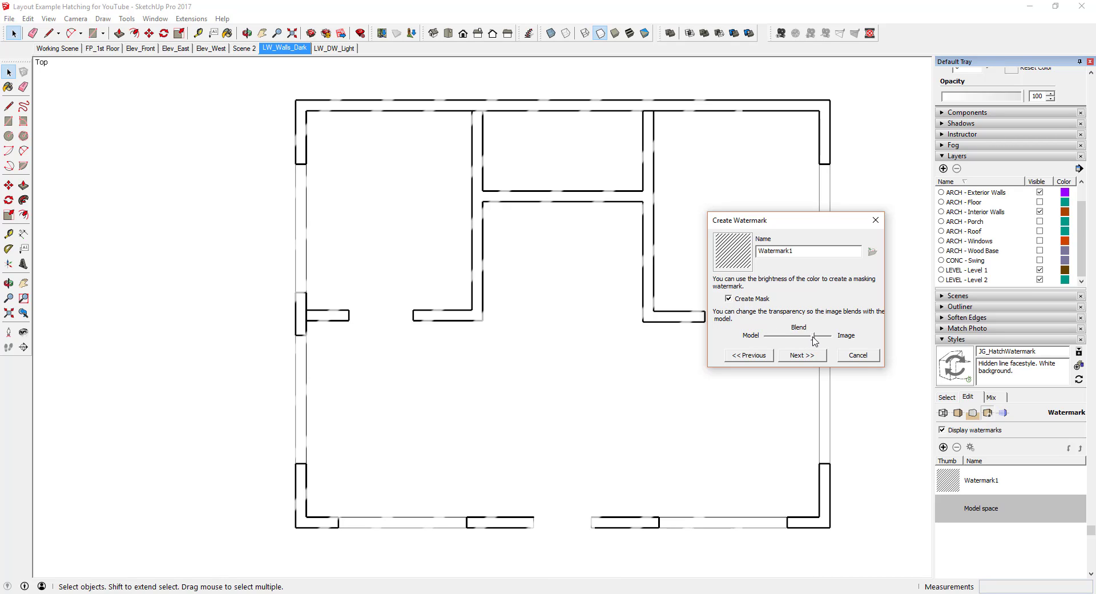
{"action": "left_click_drag", "start_coordinate": [813, 336], "coordinate": [839, 338]}
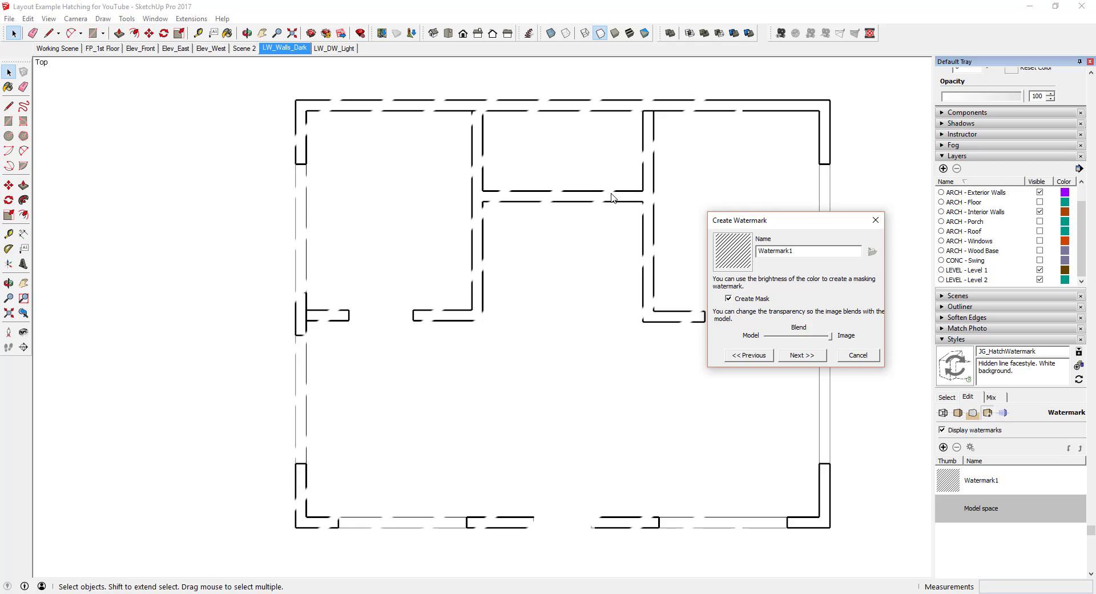
- Tile the watermark across the screen, try a smaller scale before enlarging it to just under mid-range, and finish creating it
{"action": "left_click", "coordinate": [801, 356]}
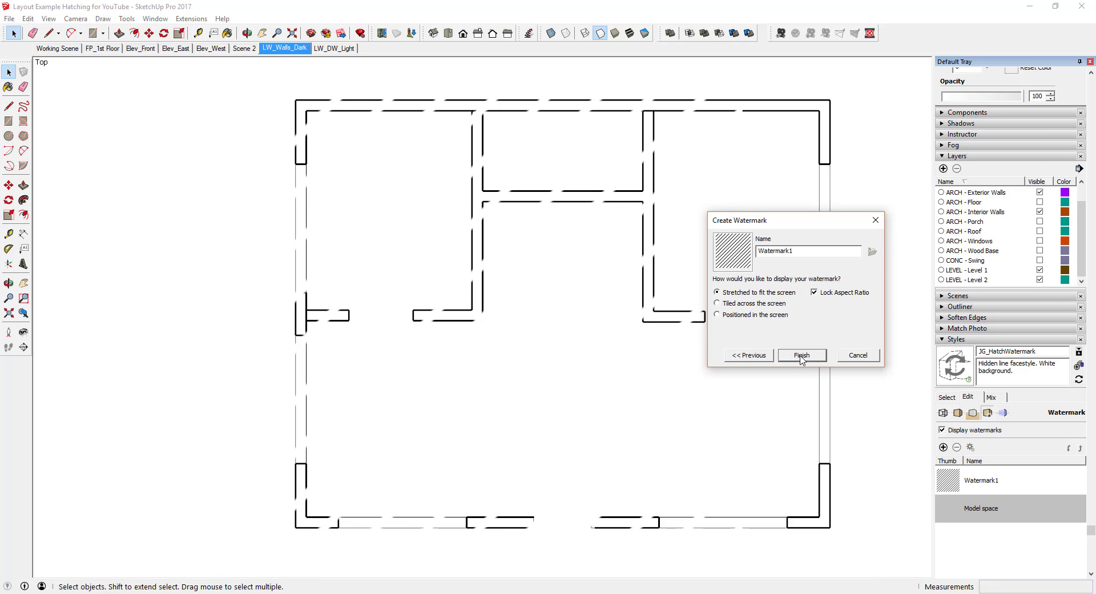
{"action": "left_click", "coordinate": [768, 304]}
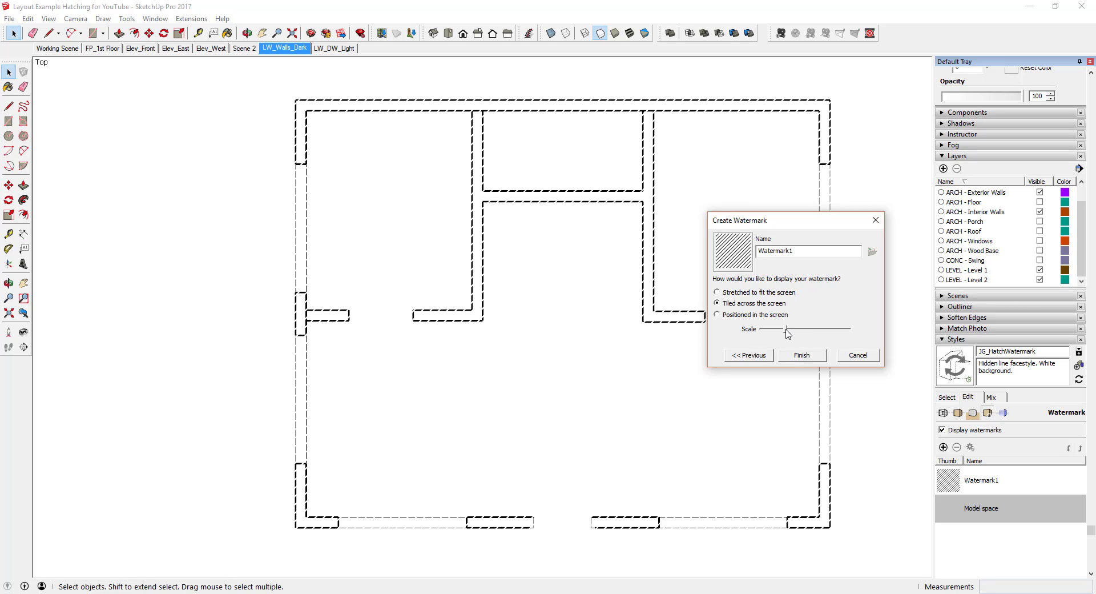
{"action": "mouse_move", "coordinate": [788, 330]}
{"action": "left_mouse_down"}
{"action": "mouse_move", "coordinate": [830, 334]}
{"action": "mouse_move", "coordinate": [770, 335]}
{"action": "left_mouse_up"}
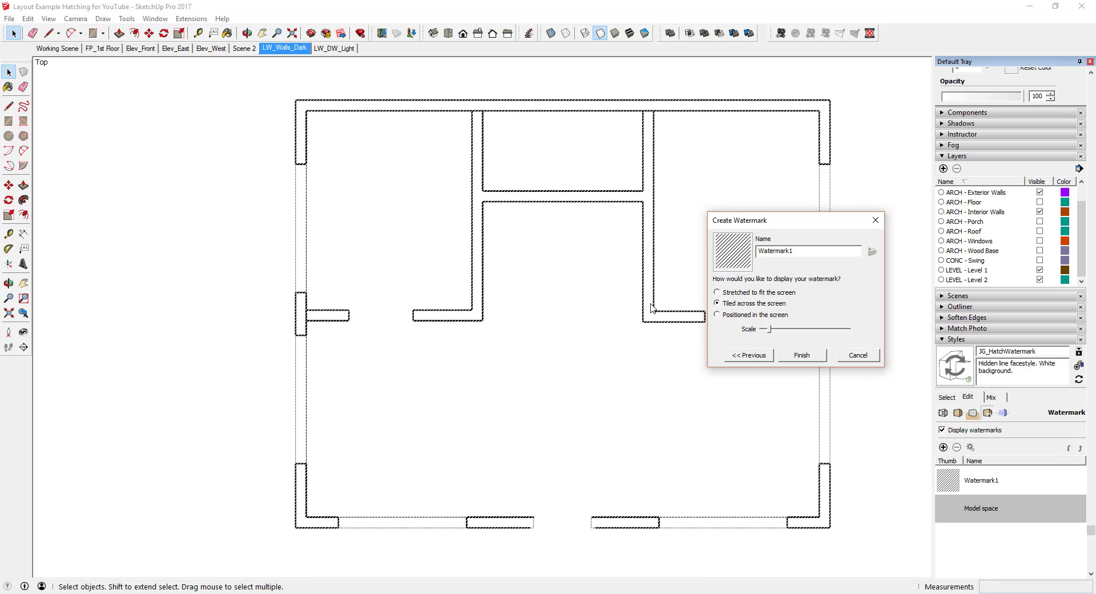
{"action": "mouse_move", "coordinate": [771, 331]}
{"action": "left_mouse_down"}
{"action": "mouse_move", "coordinate": [834, 340]}
{"action": "mouse_move", "coordinate": [799, 332]}
{"action": "left_mouse_up"}
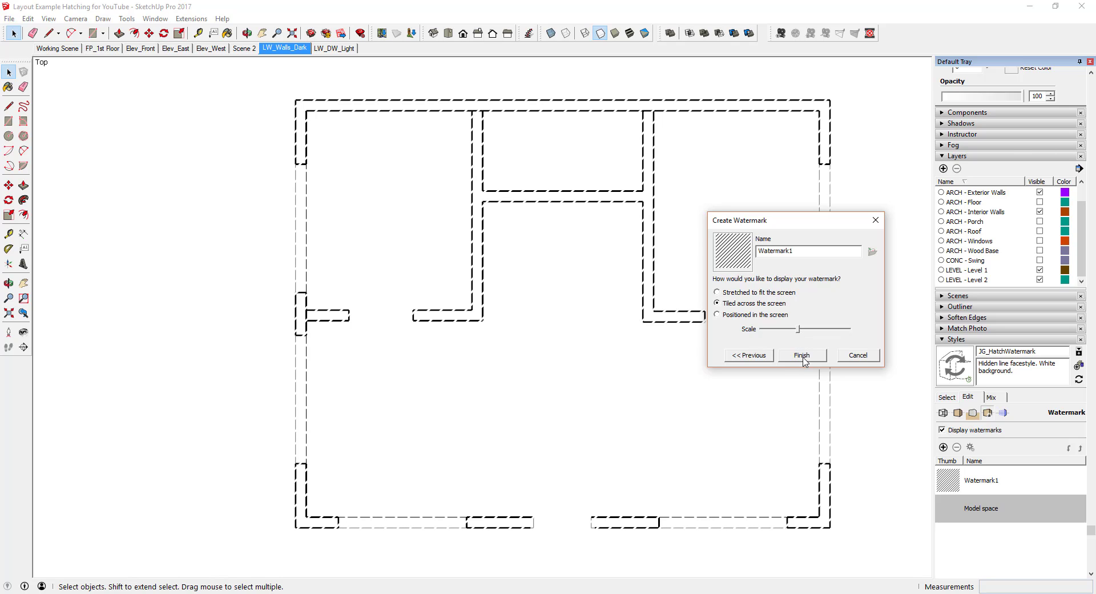
{"action": "left_click", "coordinate": [802, 355]}
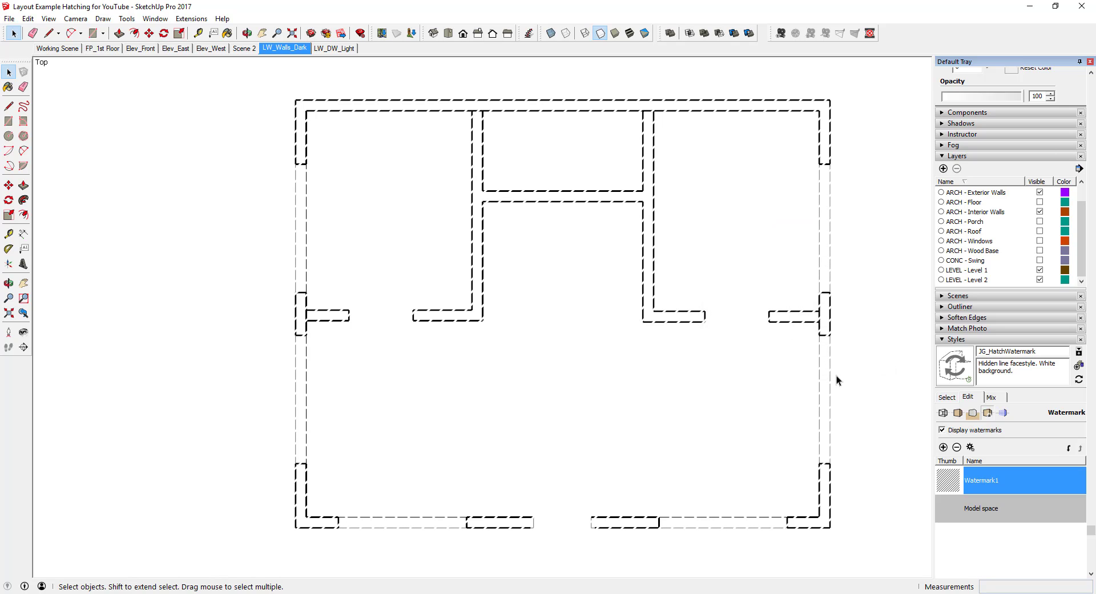
- Set the JG_HatchWatermark style's faces to display shaded using all same
{"action": "scroll", "coordinate": [660, 304], "scroll_direction": "up", "scroll_amount": 10}
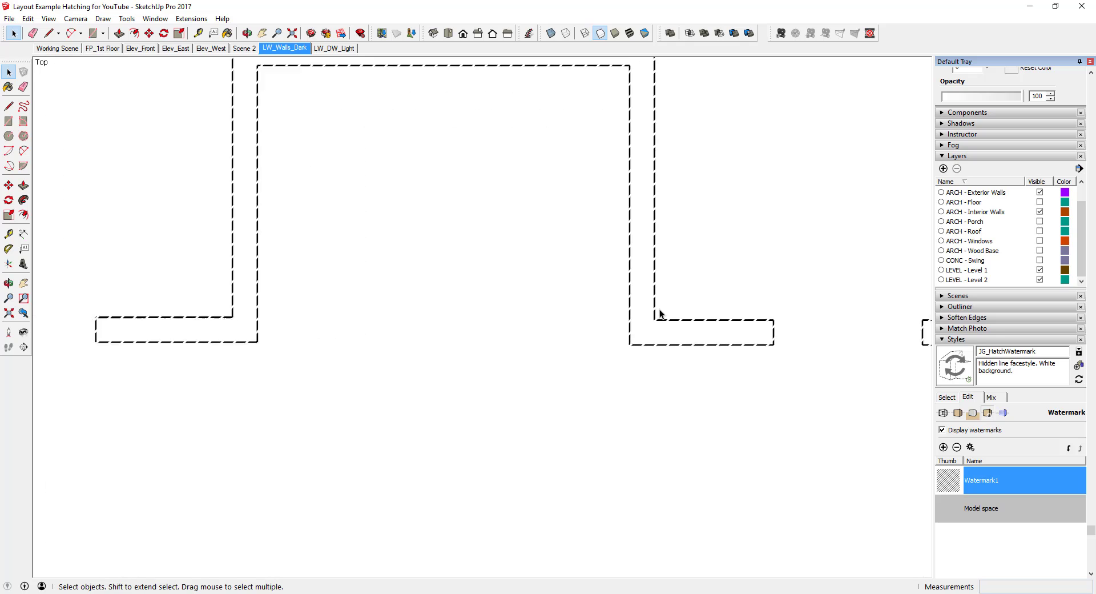
{"action": "scroll", "coordinate": [662, 303], "scroll_direction": "down", "scroll_amount": 5}
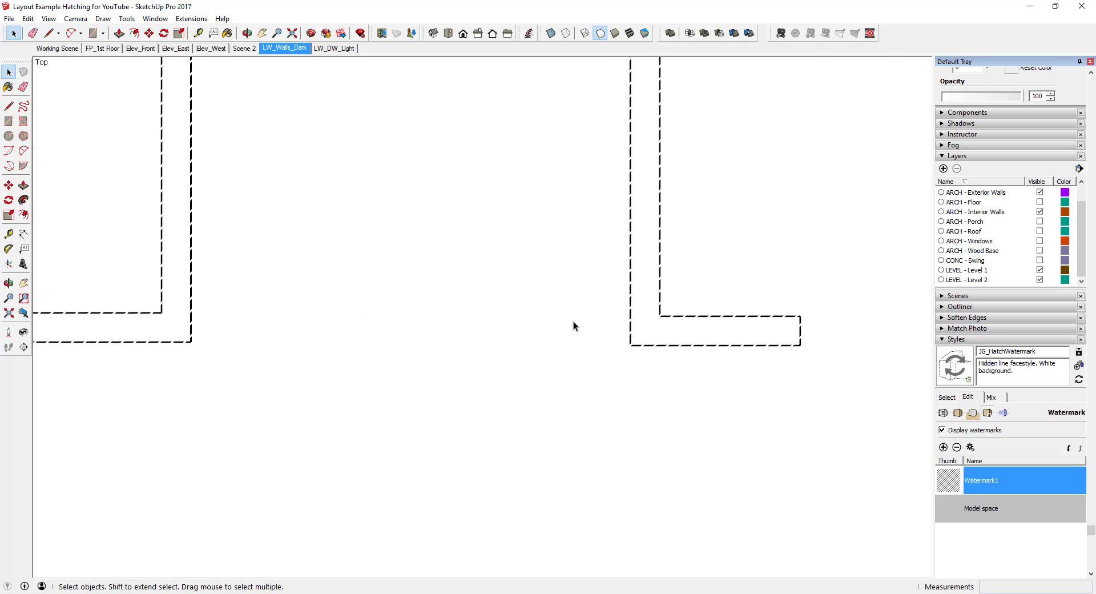
{"action": "scroll", "coordinate": [691, 313], "scroll_direction": "down", "scroll_amount": 5}
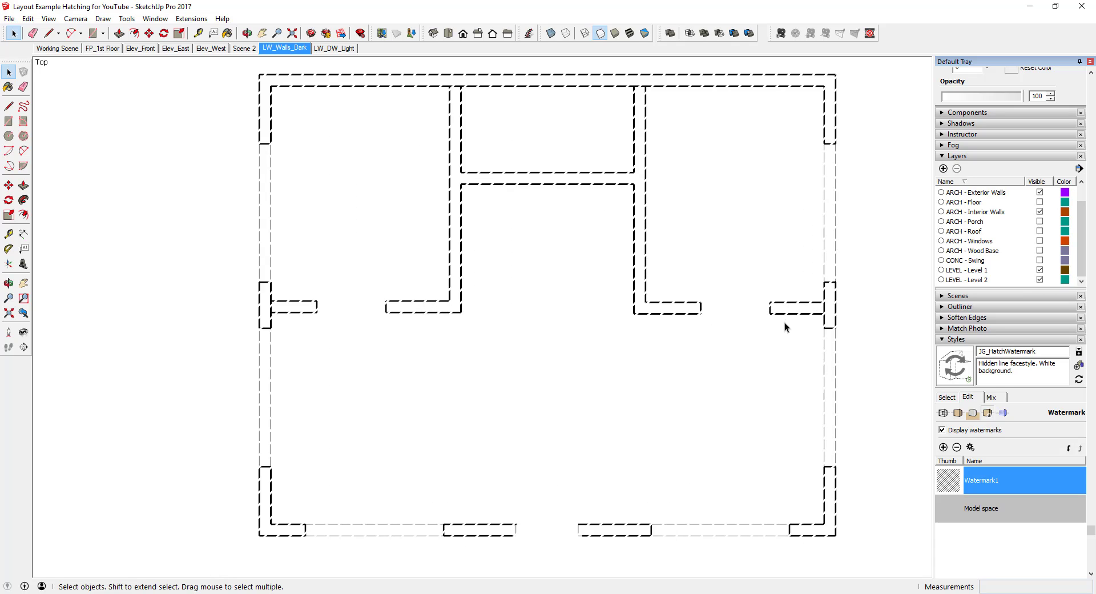
{"action": "scroll", "coordinate": [803, 324], "scroll_direction": "up", "scroll_amount": 3}
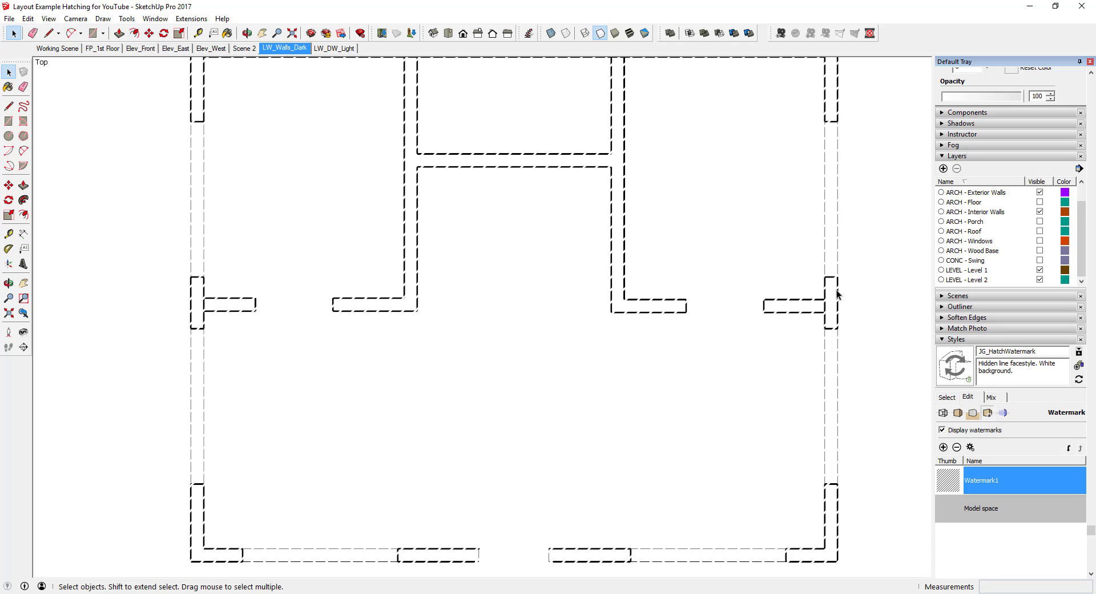
{"action": "left_click", "coordinate": [974, 415]}
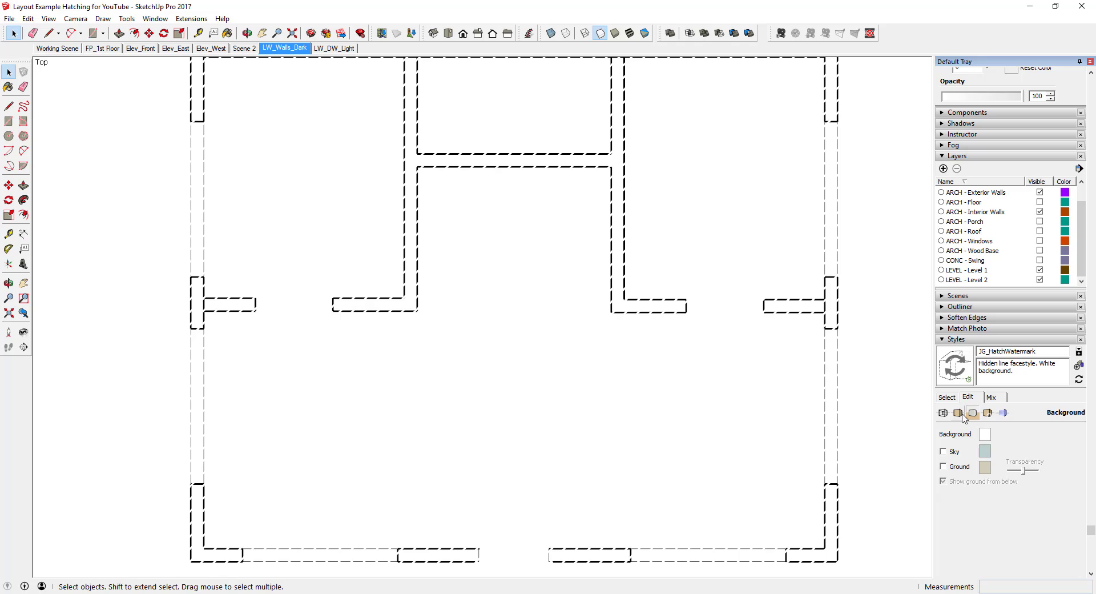
{"action": "left_click", "coordinate": [959, 414]}
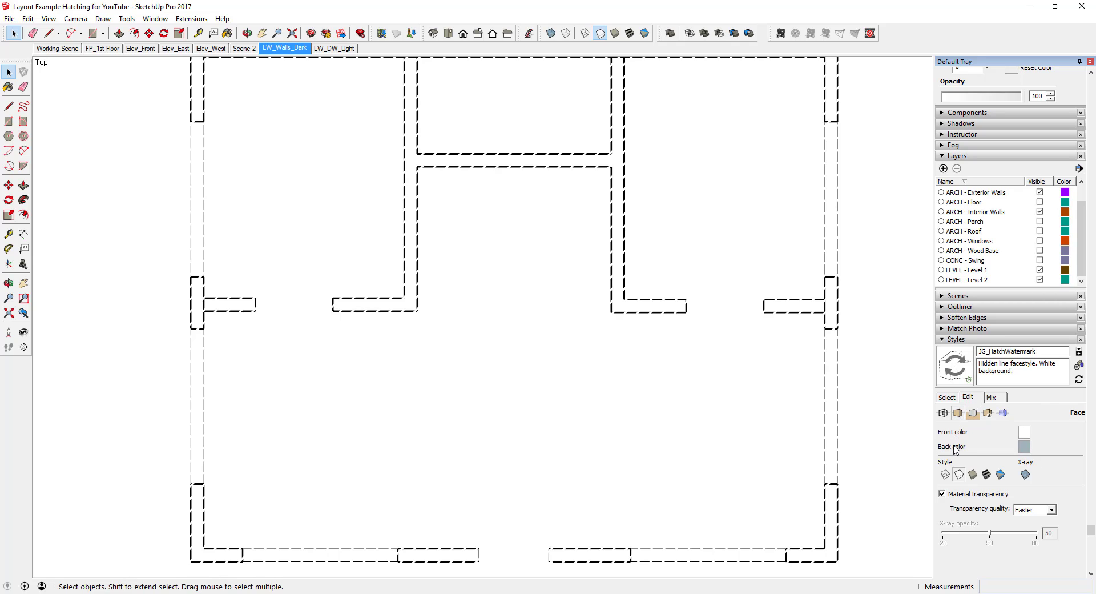
{"action": "left_click", "coordinate": [1000, 475]}
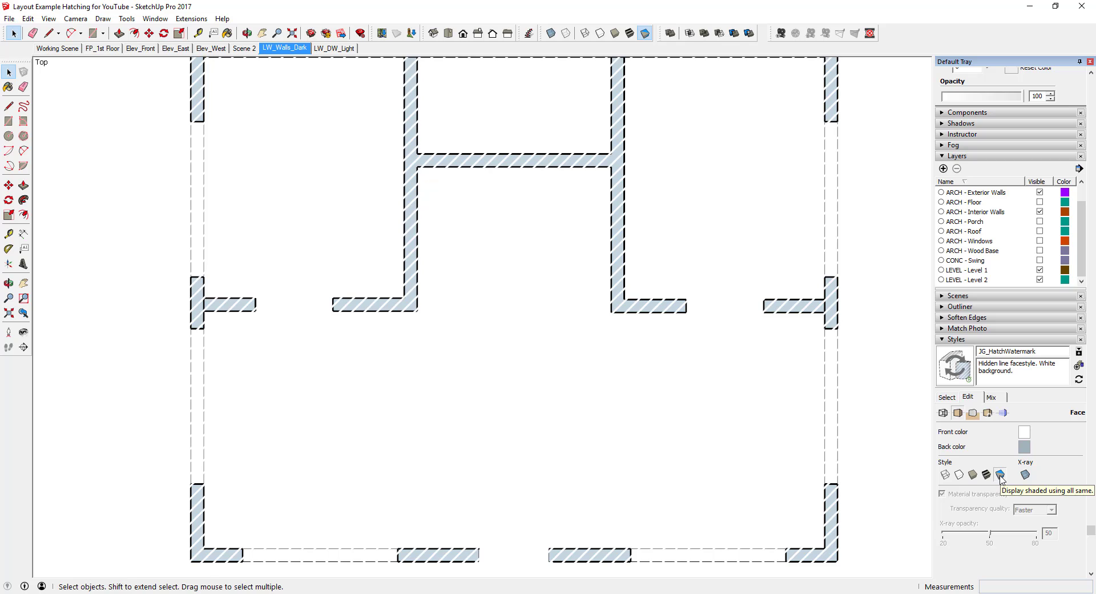
- Examine how the watermark hatch fits the walls at different zoom levels across the floor plan
{"action": "scroll", "coordinate": [502, 283], "scroll_direction": "down", "scroll_amount": 3}
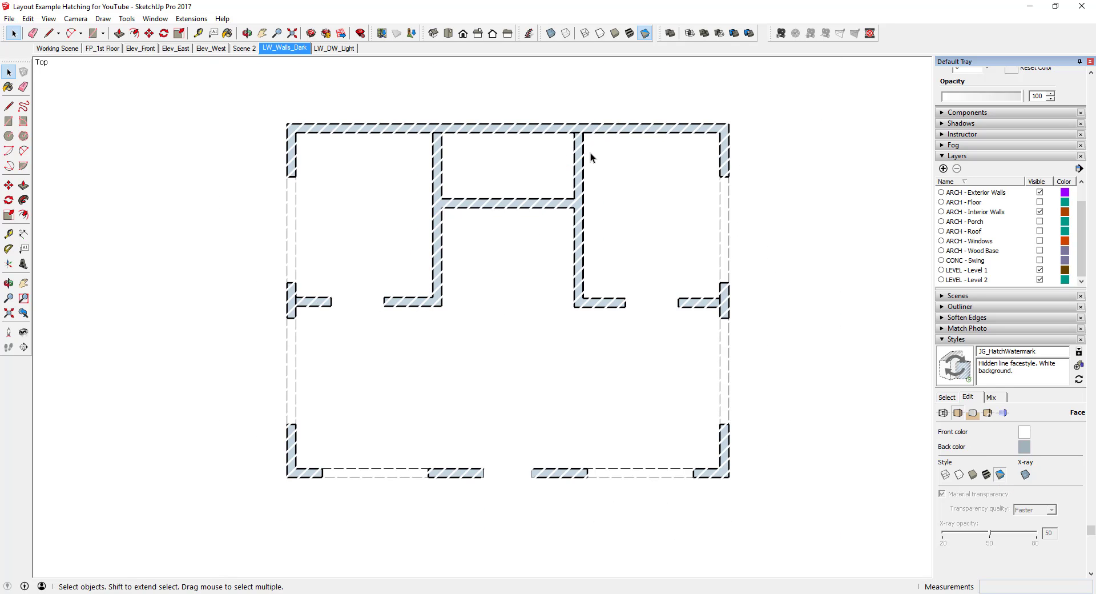
{"action": "scroll", "coordinate": [590, 151], "scroll_direction": "up", "scroll_amount": 2}
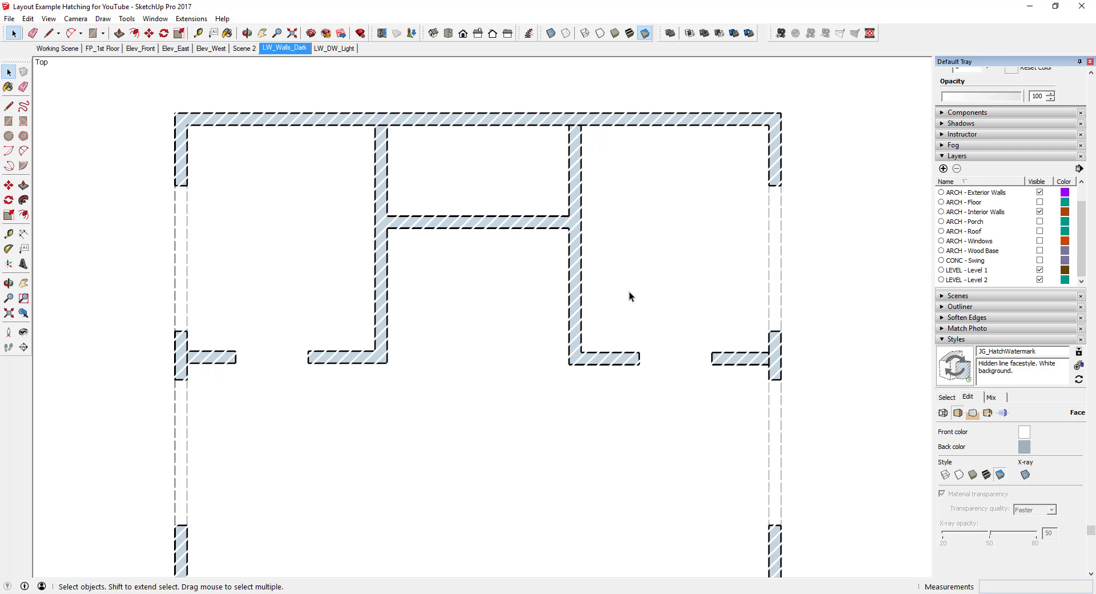
{"action": "scroll", "coordinate": [590, 262], "scroll_direction": "down", "scroll_amount": 3}
{"action": "scroll", "coordinate": [773, 412], "scroll_direction": "up", "scroll_amount": 5}
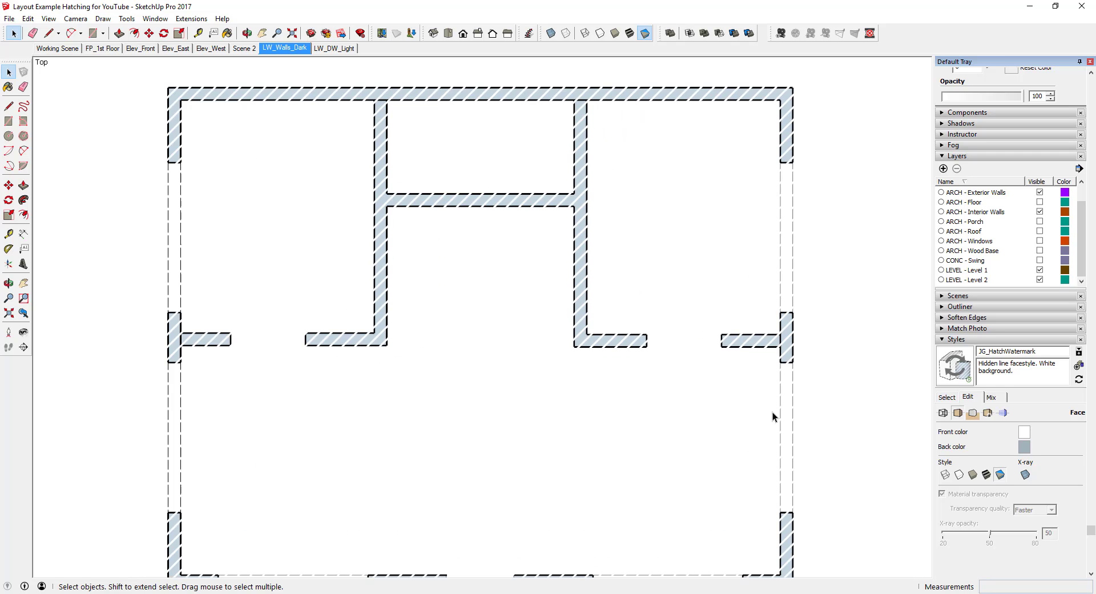
{"action": "scroll", "coordinate": [768, 355], "scroll_direction": "up", "scroll_amount": 2}
{"action": "scroll", "coordinate": [754, 235], "scroll_direction": "down", "scroll_amount": 4}
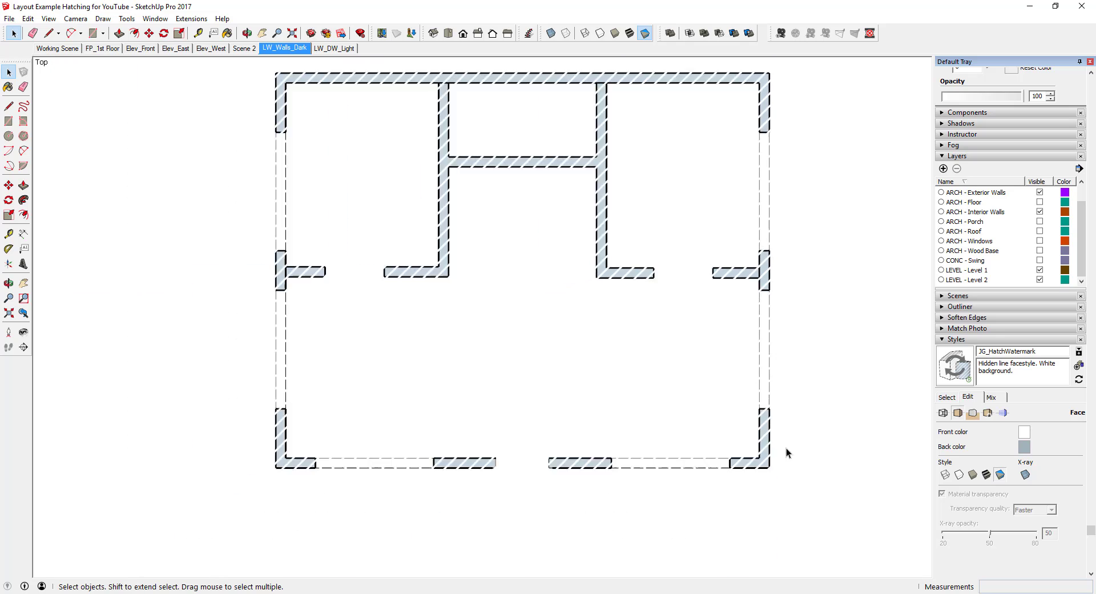
{"action": "scroll", "coordinate": [785, 451], "scroll_direction": "up", "scroll_amount": 1}
{"action": "scroll", "coordinate": [764, 451], "scroll_direction": "up", "scroll_amount": 2}
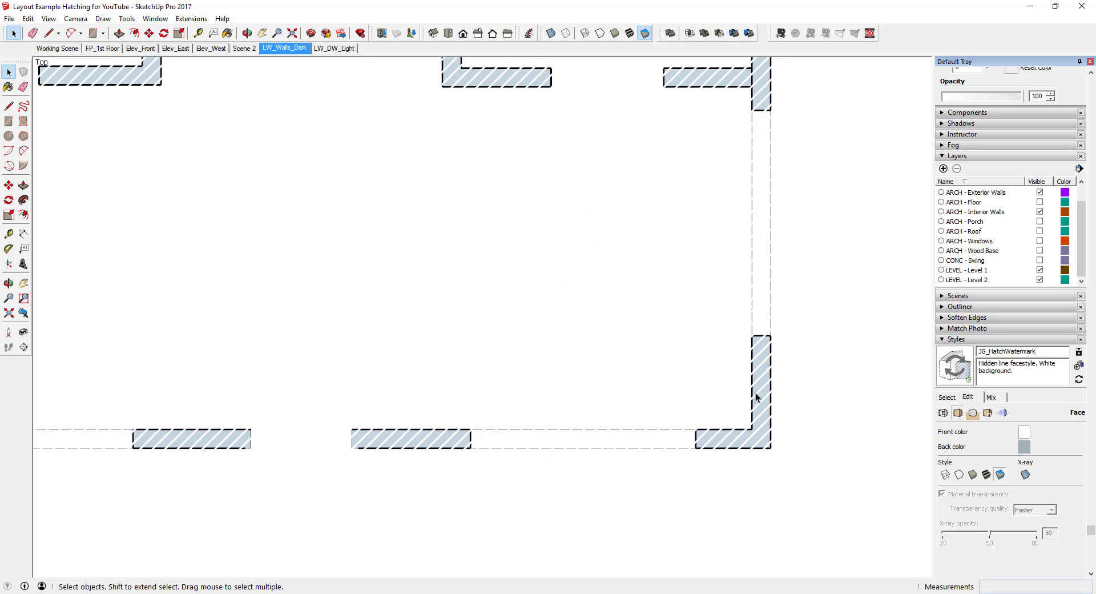
{"action": "scroll", "coordinate": [757, 396], "scroll_direction": "down", "scroll_amount": 3}
{"action": "scroll", "coordinate": [720, 331], "scroll_direction": "down", "scroll_amount": 1}
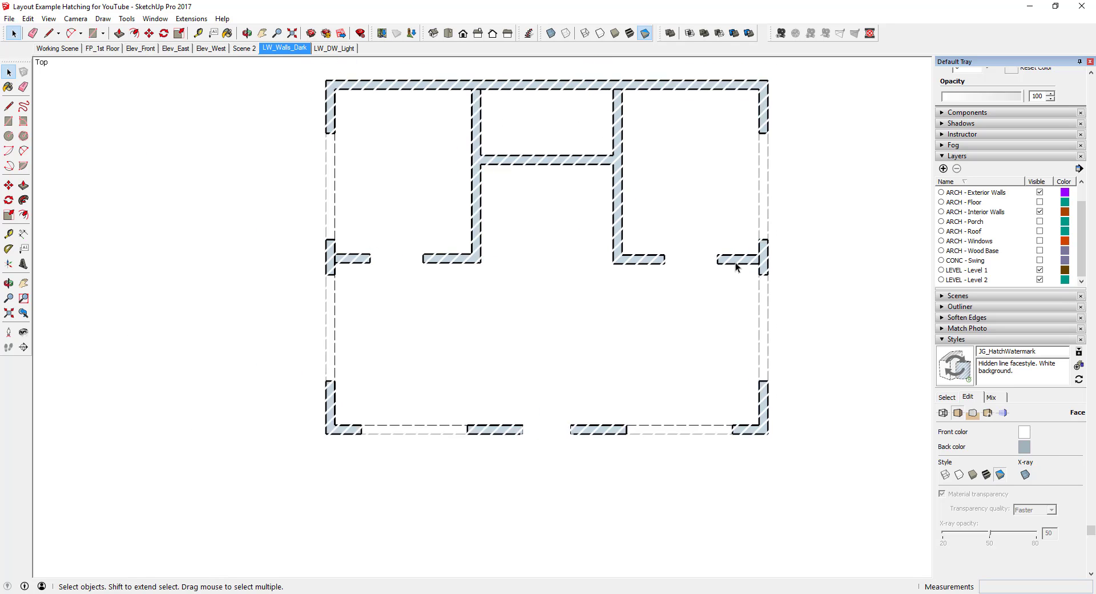
{"action": "scroll", "coordinate": [734, 262], "scroll_direction": "up", "scroll_amount": 1}
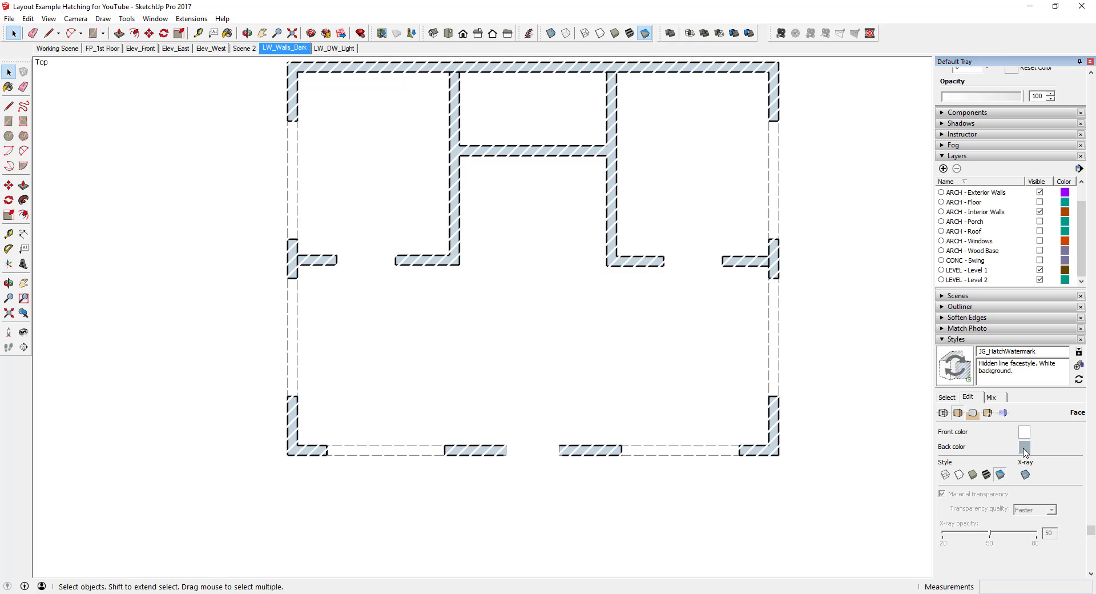
- Change the style's back face color to black
{"action": "left_click", "coordinate": [1025, 447]}
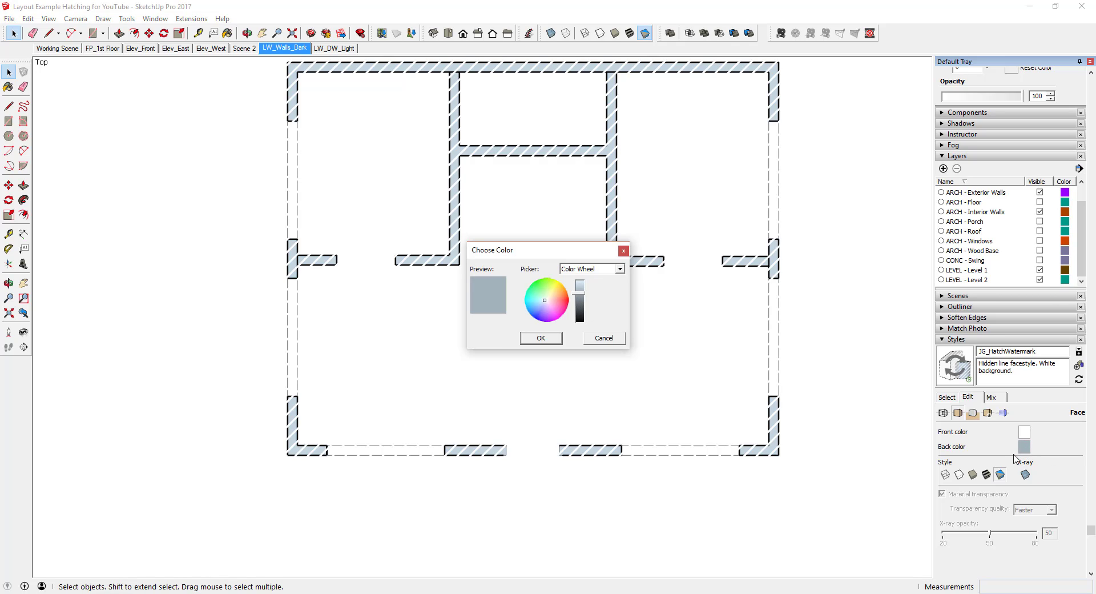
{"action": "left_click_drag", "start_coordinate": [580, 317], "coordinate": [581, 328]}
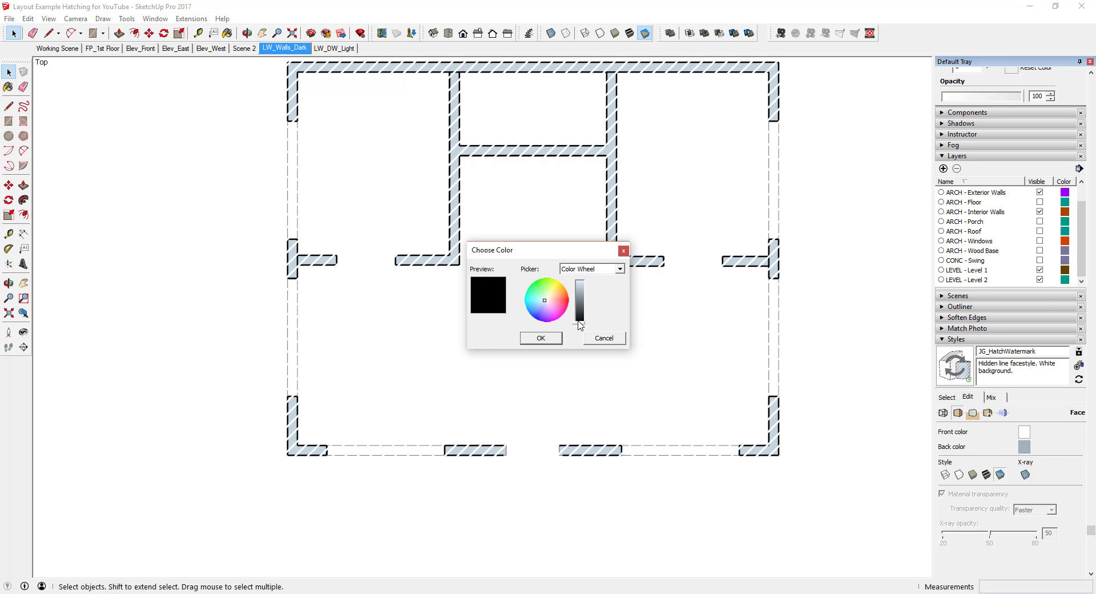
{"action": "left_click", "coordinate": [547, 341]}
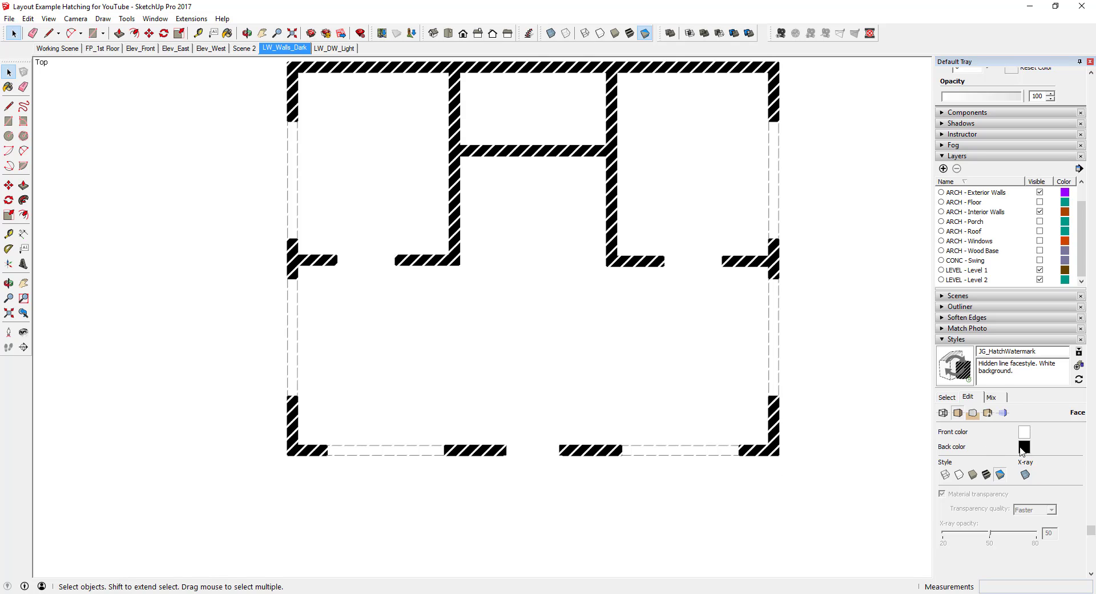
- Try a medium grey as the style's back face color before restoring it to black
{"action": "scroll", "coordinate": [815, 391], "scroll_direction": "down", "scroll_amount": 2}
{"action": "scroll", "coordinate": [822, 279], "scroll_direction": "up", "scroll_amount": 3}
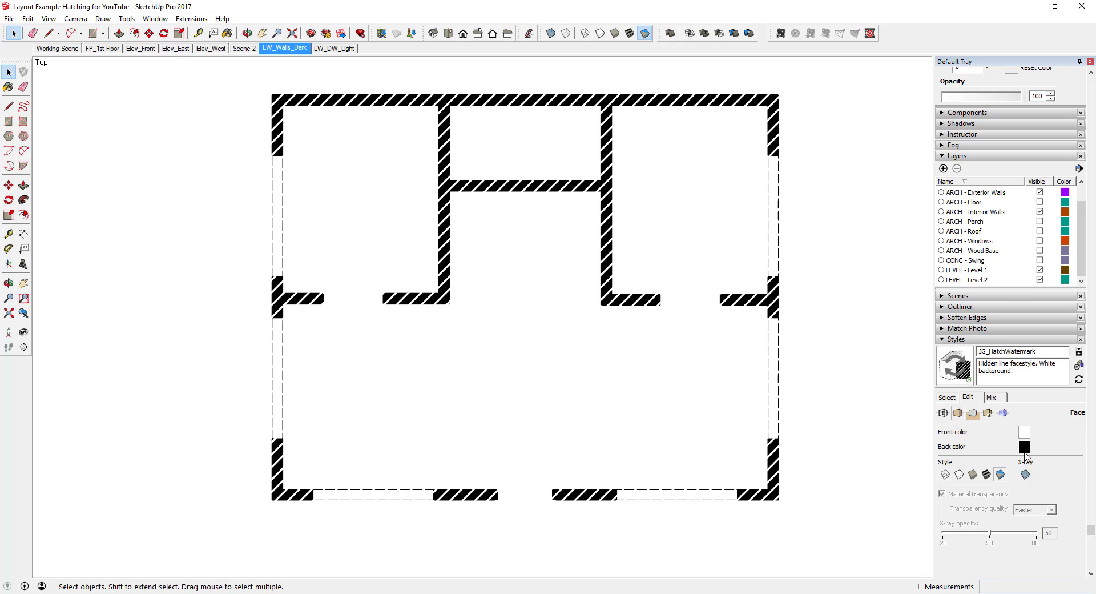
{"action": "left_click", "coordinate": [1025, 447]}
{"action": "left_click_drag", "start_coordinate": [574, 318], "coordinate": [579, 300]}
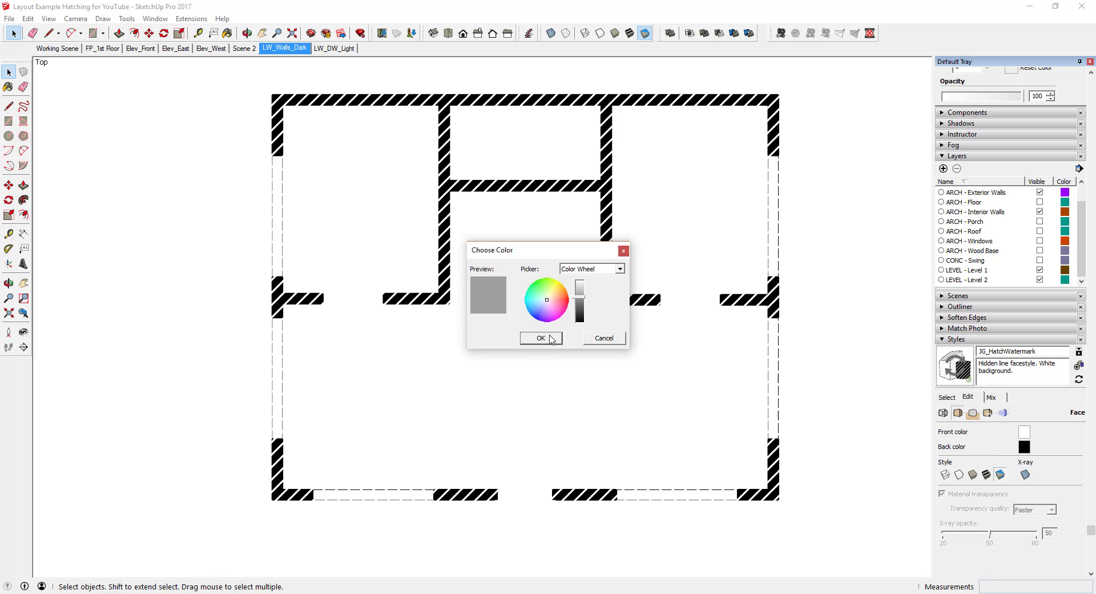
{"action": "left_click", "coordinate": [541, 337]}
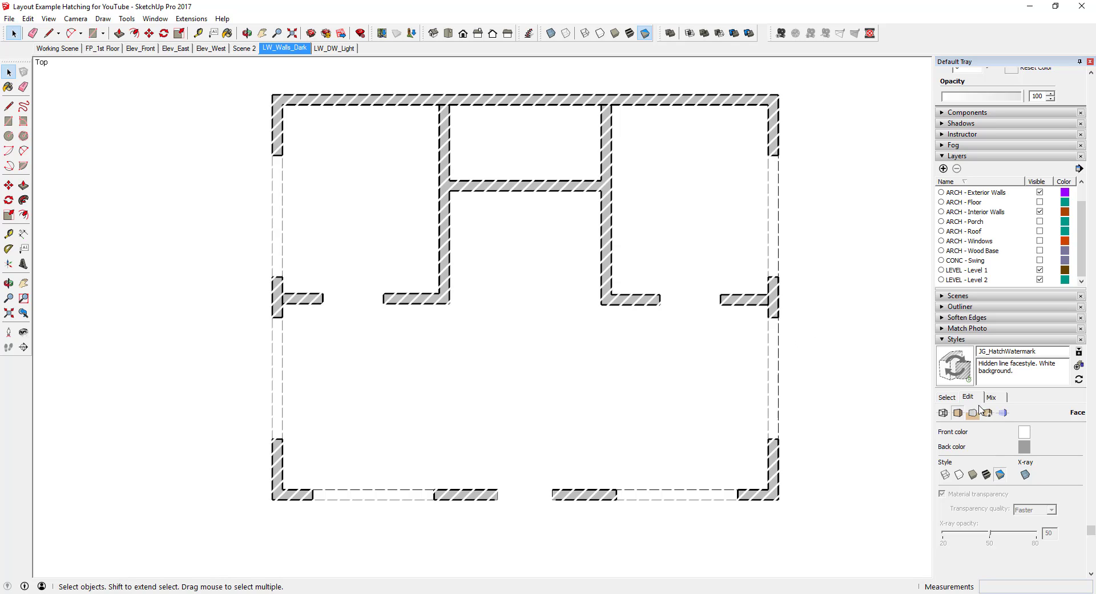
{"action": "left_click", "coordinate": [1025, 447]}
{"action": "left_click_drag", "start_coordinate": [581, 317], "coordinate": [578, 336]}
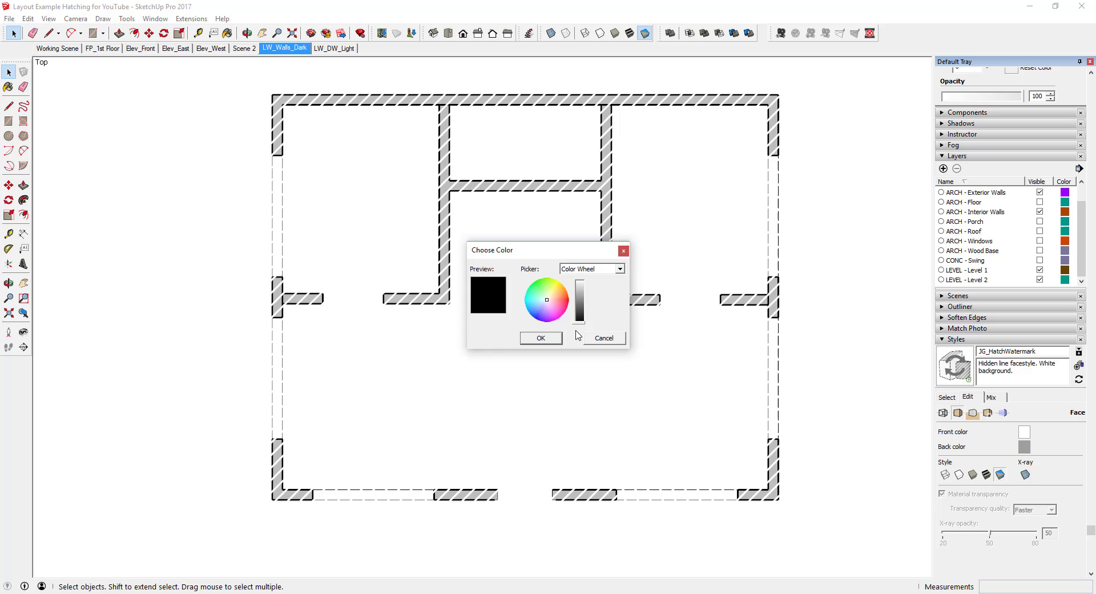
{"action": "left_click", "coordinate": [541, 338]}
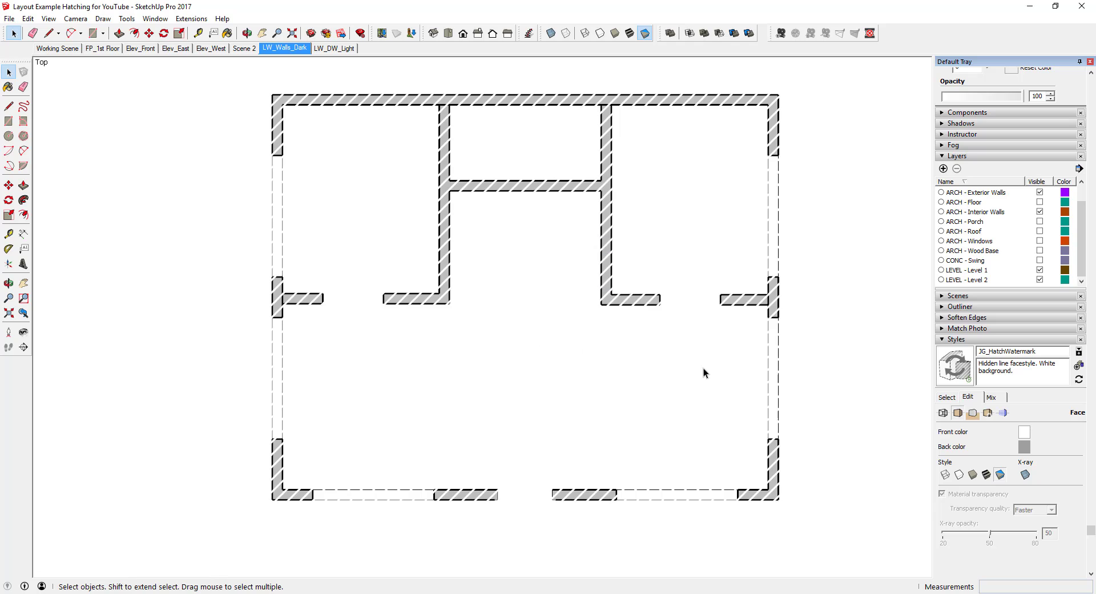
- Turn off the watermark display to inspect the wall faces in 3D, and return to the LW_Walls_Dark scene
{"action": "left_click", "coordinate": [987, 414]}
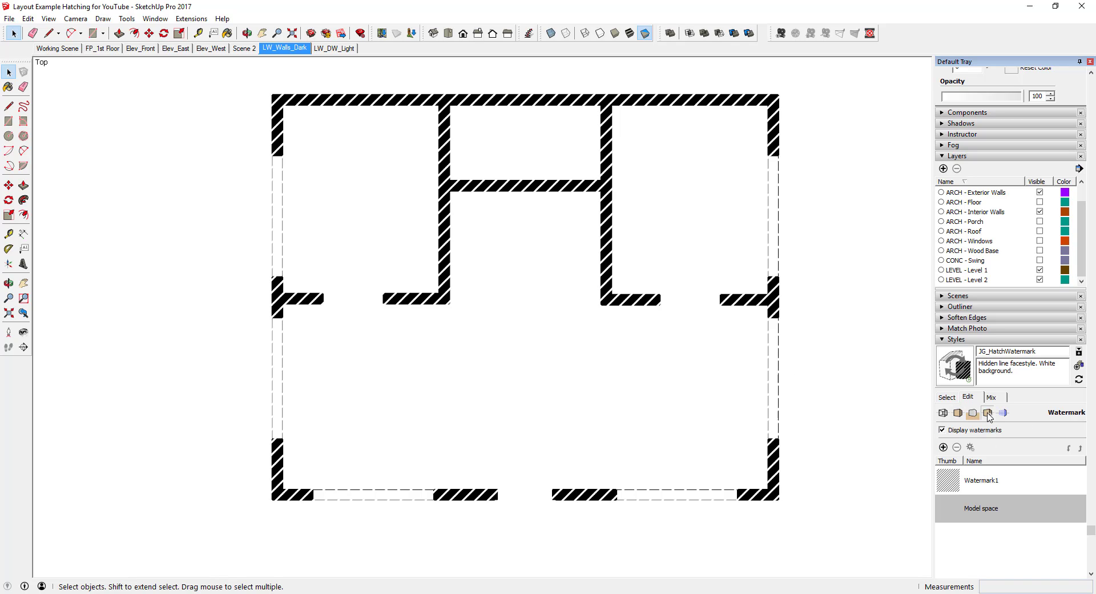
{"action": "left_click", "coordinate": [955, 431]}
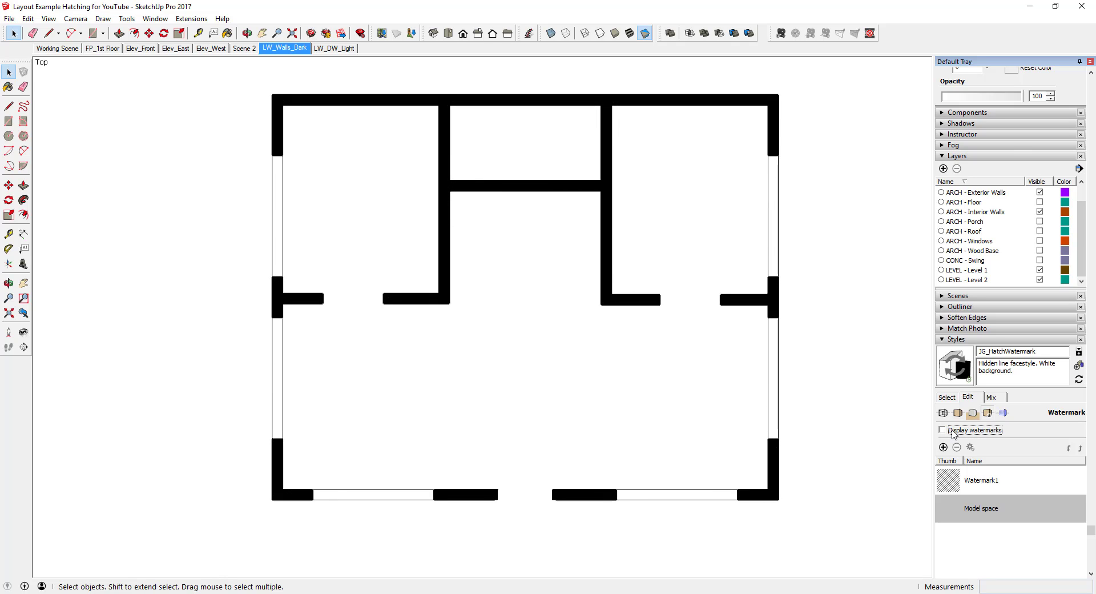
{"action": "middle_click_drag", "start_coordinate": [758, 411], "coordinate": [643, 262]}
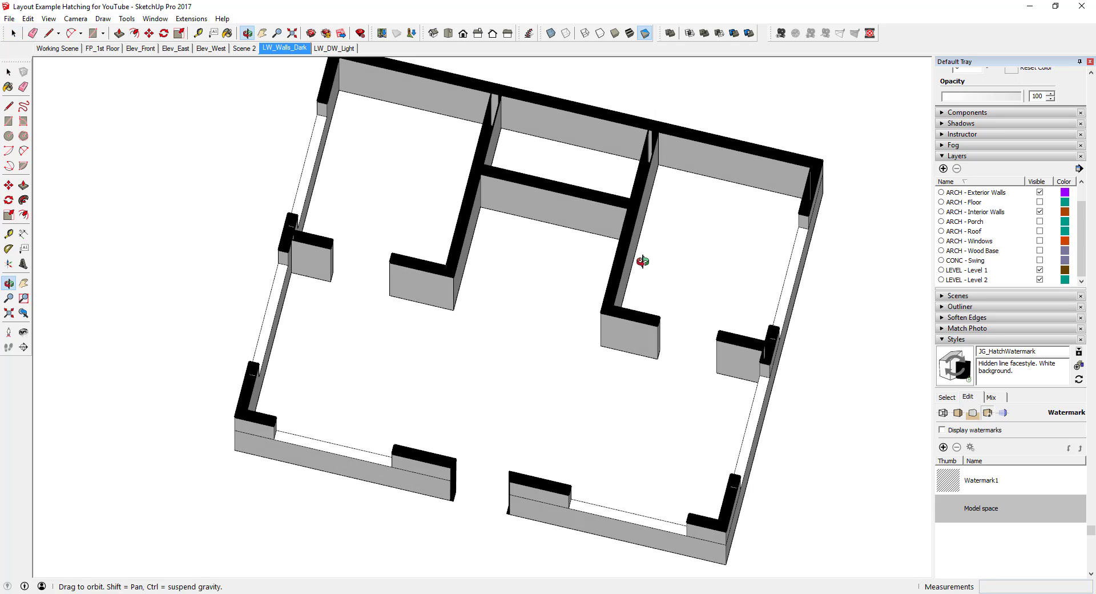
{"action": "scroll", "coordinate": [643, 261], "scroll_direction": "down", "scroll_amount": 5}
{"action": "scroll", "coordinate": [639, 323], "scroll_direction": "up", "scroll_amount": 5}
{"action": "scroll", "coordinate": [628, 320], "scroll_direction": "down", "scroll_amount": 4}
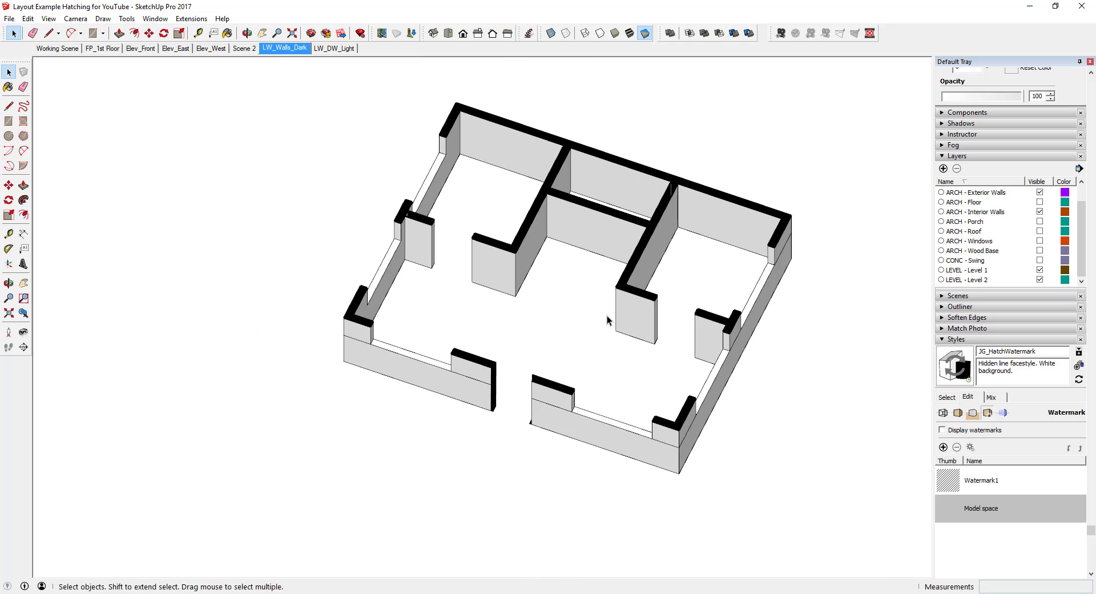
{"action": "scroll", "coordinate": [548, 419], "scroll_direction": "up", "scroll_amount": 4}
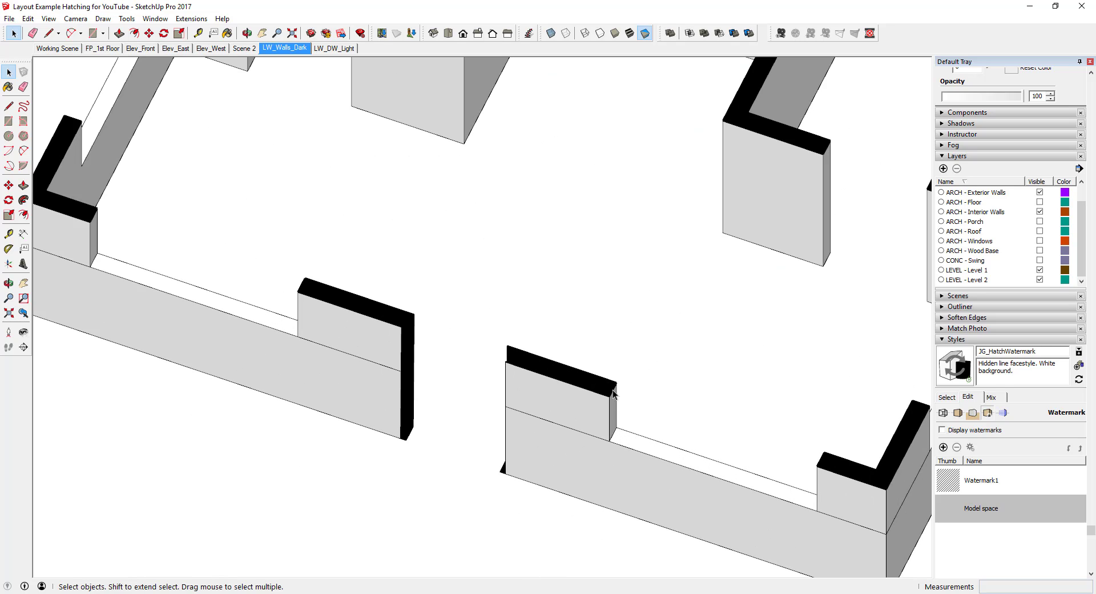
{"action": "scroll", "coordinate": [868, 478], "scroll_direction": "down", "scroll_amount": 6}
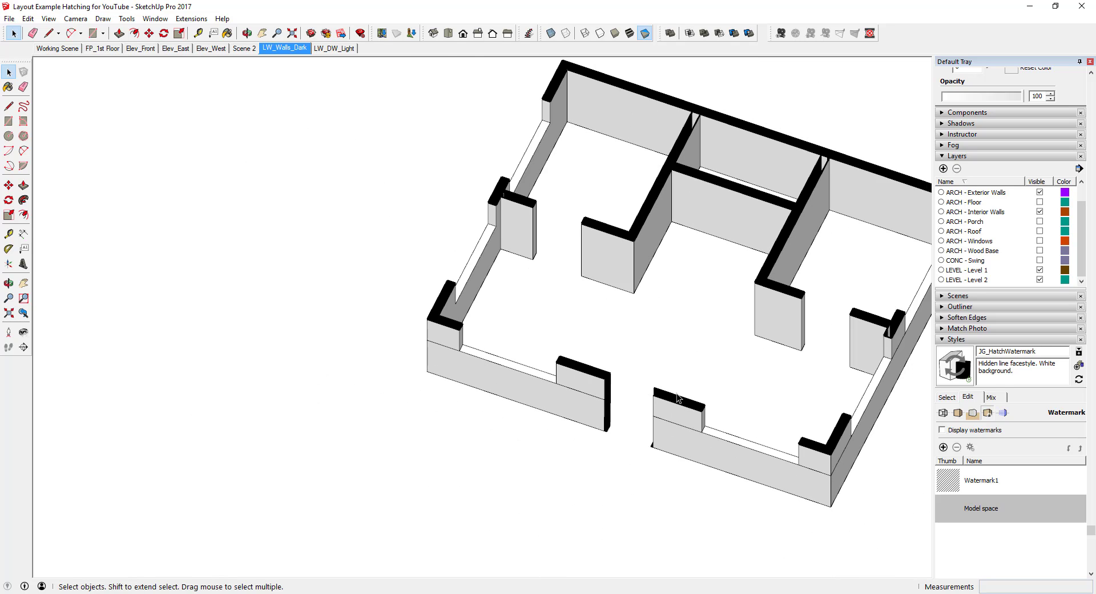
{"action": "scroll", "coordinate": [777, 323], "scroll_direction": "up", "scroll_amount": 2}
{"action": "scroll", "coordinate": [712, 360], "scroll_direction": "up", "scroll_amount": 2}
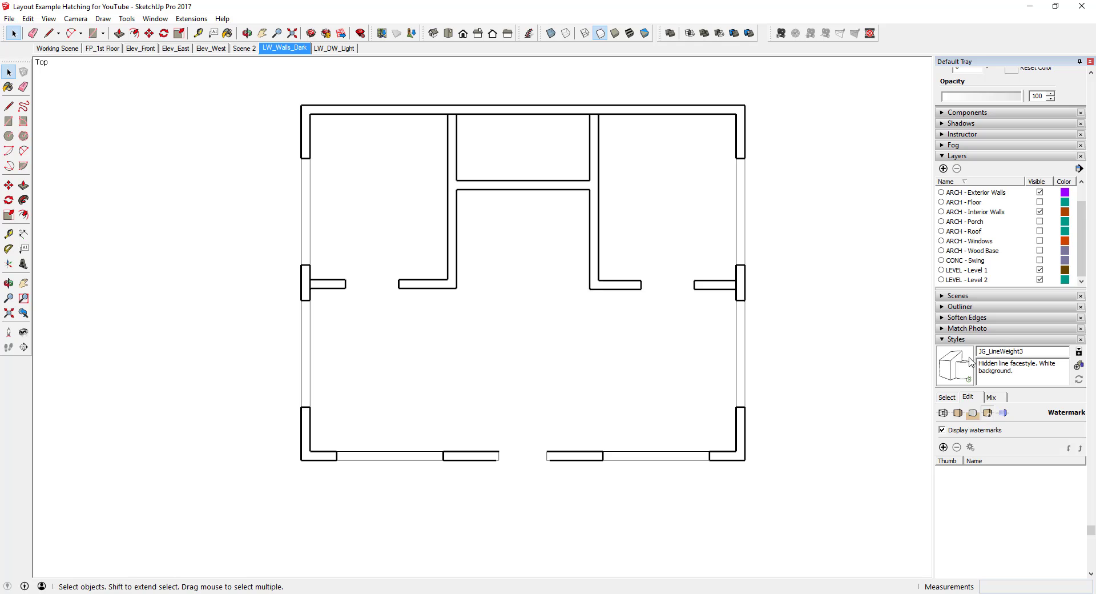
- Apply the in-model JG_HatchWatermark style to the floor plan view
{"action": "left_click", "coordinate": [947, 396]}
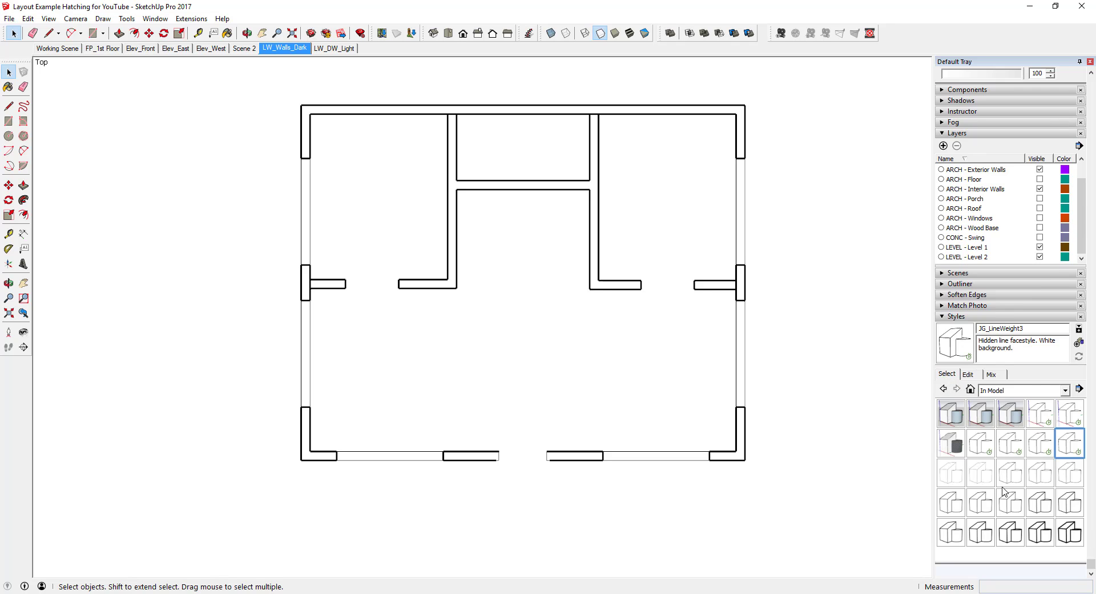
{"action": "scroll", "coordinate": [993, 508], "scroll_direction": "up", "scroll_amount": 1}
{"action": "left_click", "coordinate": [991, 518]}
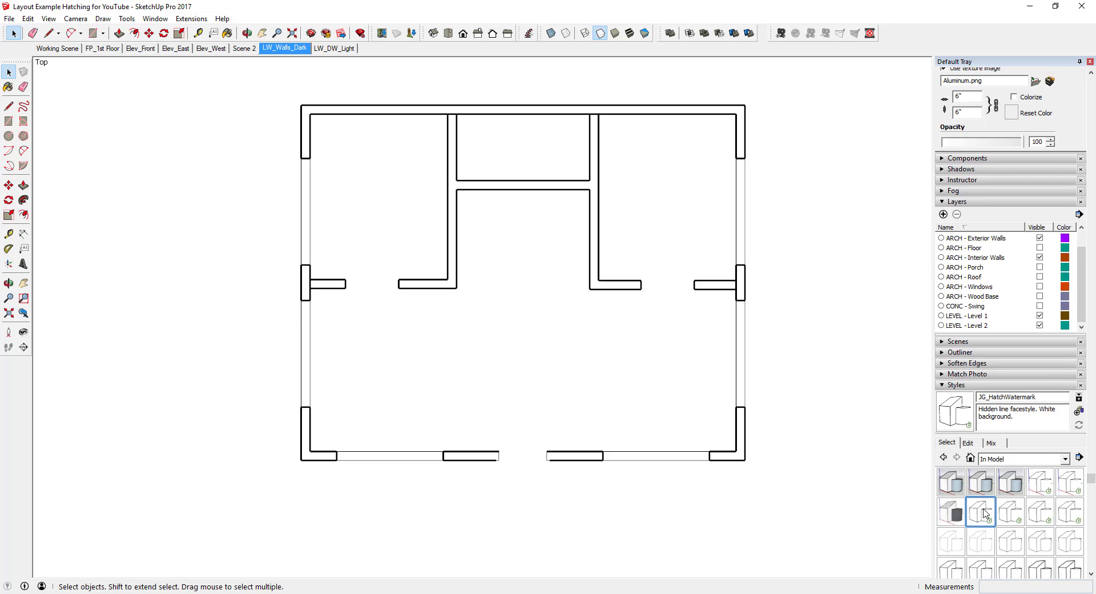
- Add the LineAngle1 image to the JG_HatchWatermark style as an Overlay watermark
{"action": "left_click", "coordinate": [968, 443]}
{"action": "scroll", "coordinate": [994, 485], "scroll_direction": "down", "scroll_amount": 2}
{"action": "left_click", "coordinate": [943, 424]}
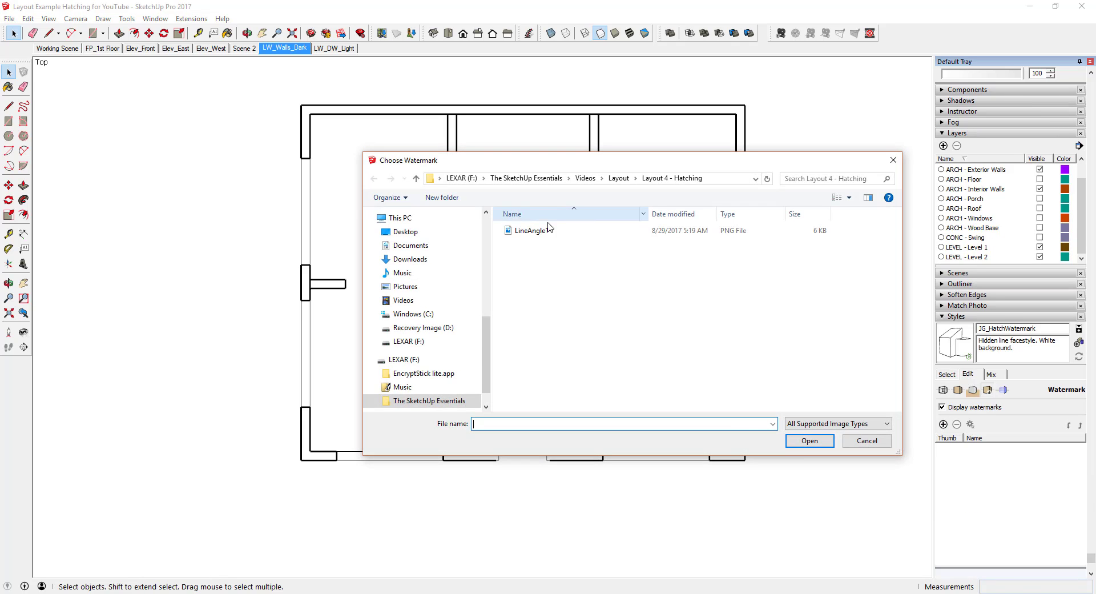
{"action": "left_click", "coordinate": [527, 230]}
{"action": "double_click", "coordinate": [527, 230]}
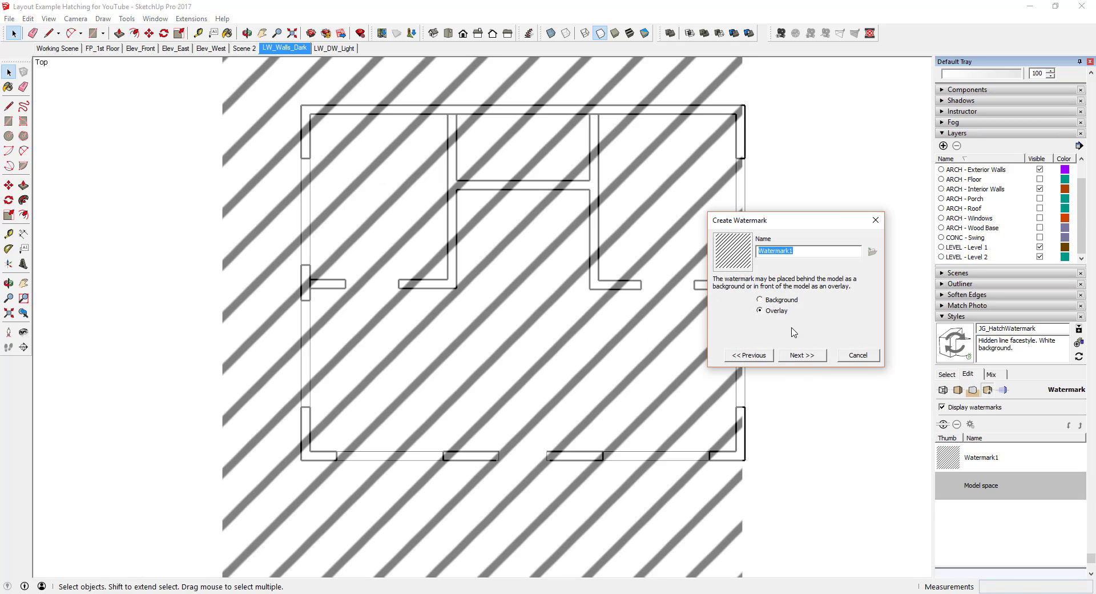
{"action": "left_click", "coordinate": [797, 355]}
- Accept the blend settings, tile the watermark across the screen, and finish creating it
{"action": "left_click", "coordinate": [801, 354]}
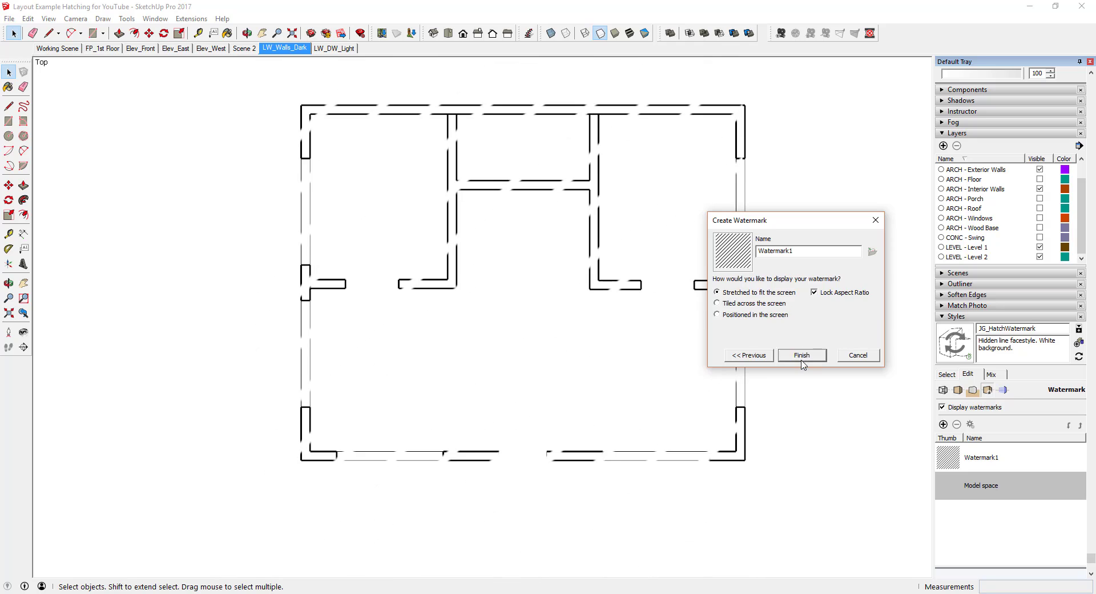
{"action": "left_click", "coordinate": [717, 298]}
{"action": "left_click", "coordinate": [802, 355]}
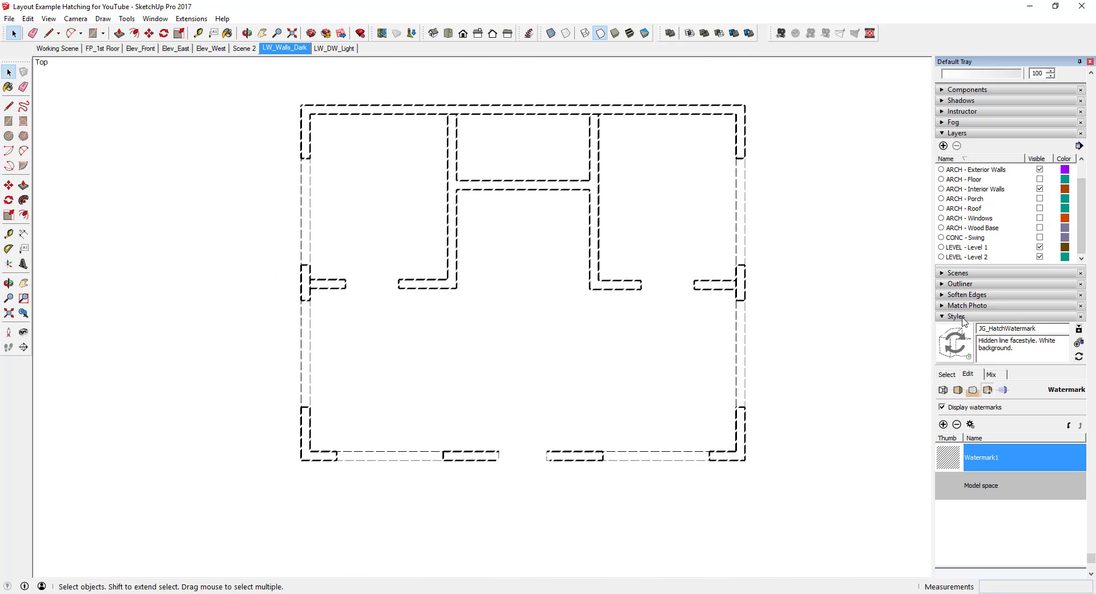
- Update the JG_HatchWatermark style with the new watermark and switch its face style to Monochrome
{"action": "left_click", "coordinate": [952, 352]}
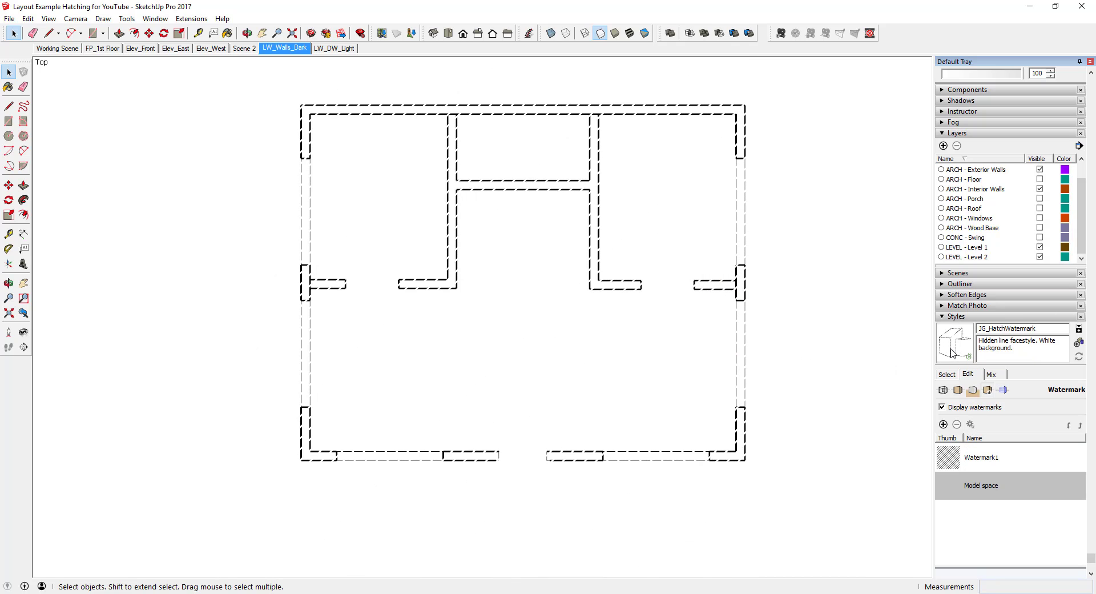
{"action": "left_click", "coordinate": [973, 391]}
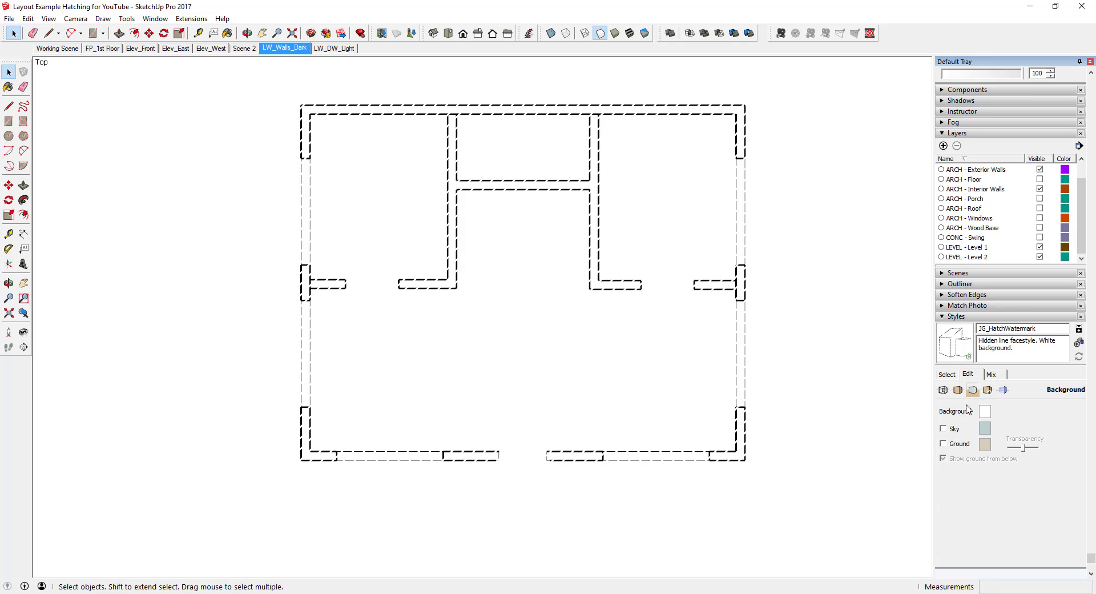
{"action": "left_click", "coordinate": [959, 391]}
{"action": "left_click", "coordinate": [1001, 452]}
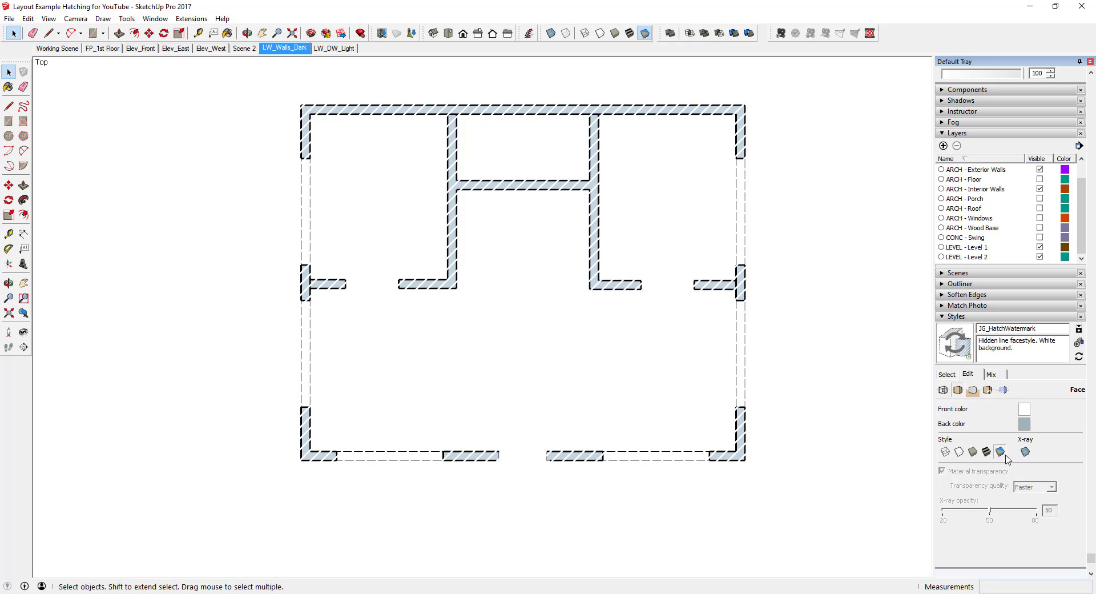
- Set the style's back face color to black and update JG_HatchWatermark with the change
{"action": "left_click", "coordinate": [1024, 424]}
{"action": "left_click_drag", "start_coordinate": [581, 303], "coordinate": [582, 337]}
{"action": "left_click", "coordinate": [541, 340]}
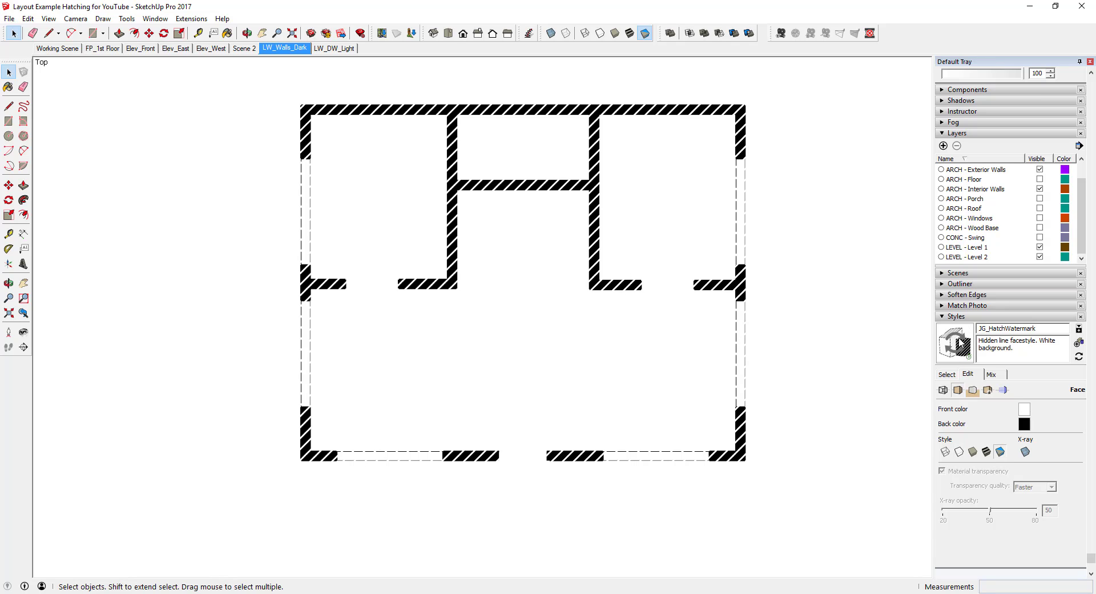
{"action": "left_click", "coordinate": [959, 343]}
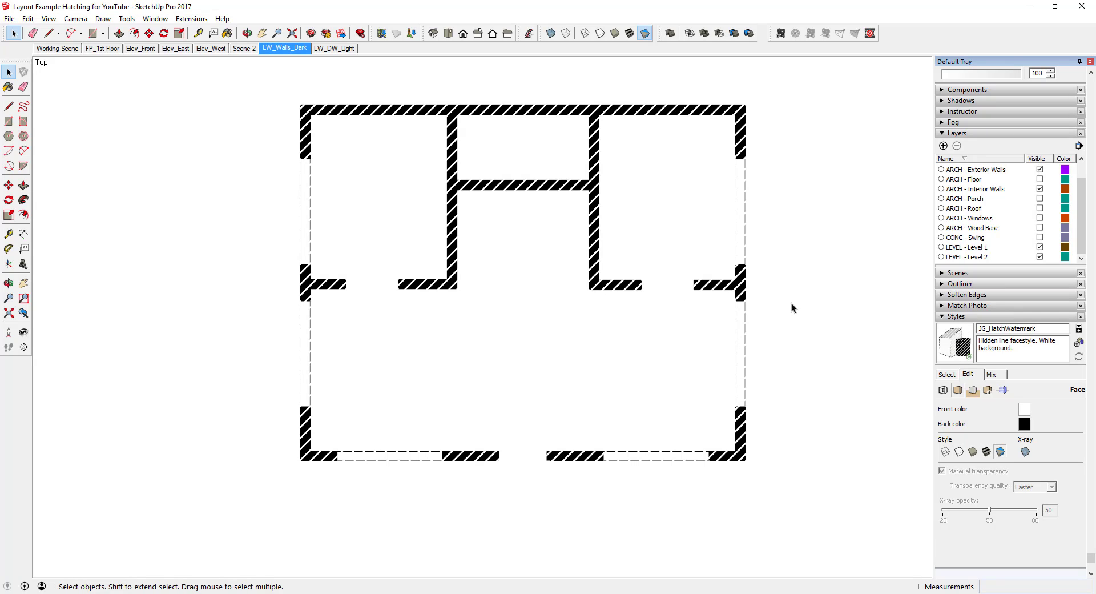
- Add a new scene from the enlarged hatched floor plan view and name it Hatch_Walls
{"action": "scroll", "coordinate": [758, 280], "scroll_direction": "up", "scroll_amount": 1}
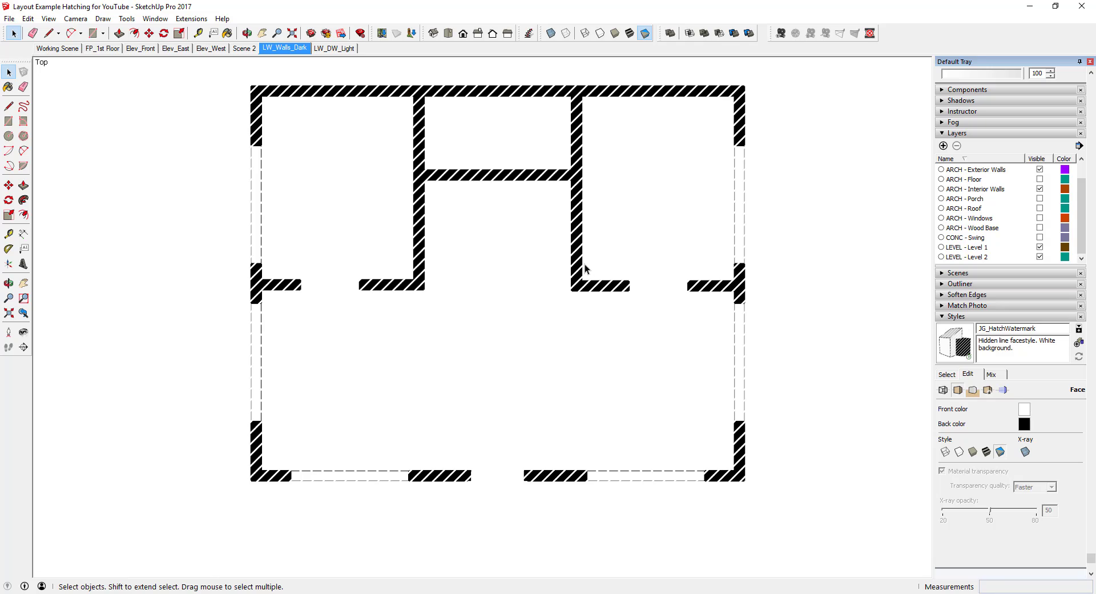
{"action": "right_click", "coordinate": [282, 50]}
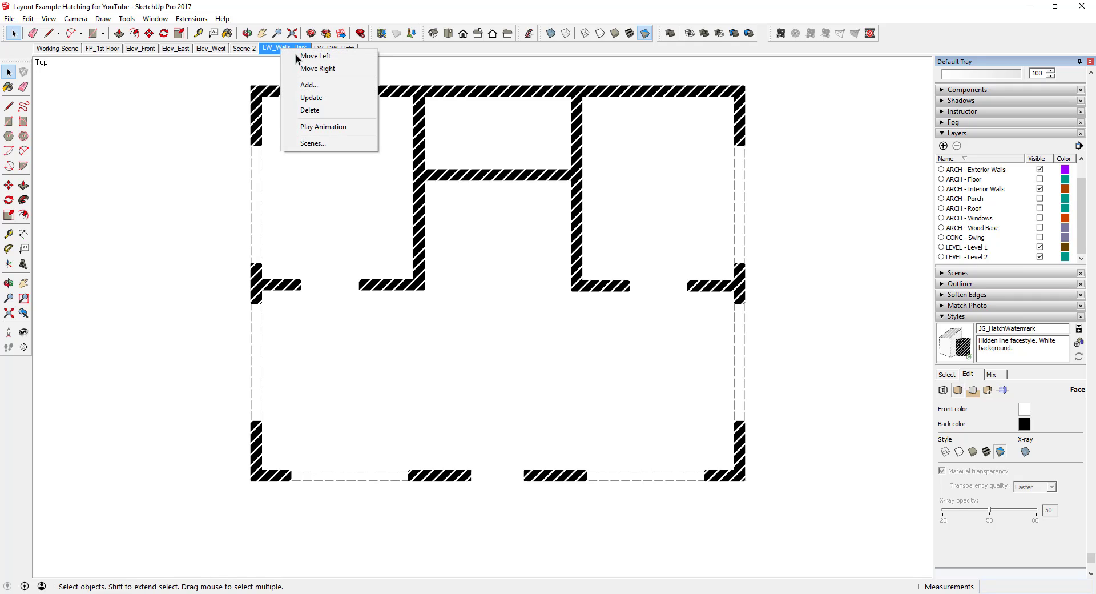
{"action": "left_click", "coordinate": [303, 81]}
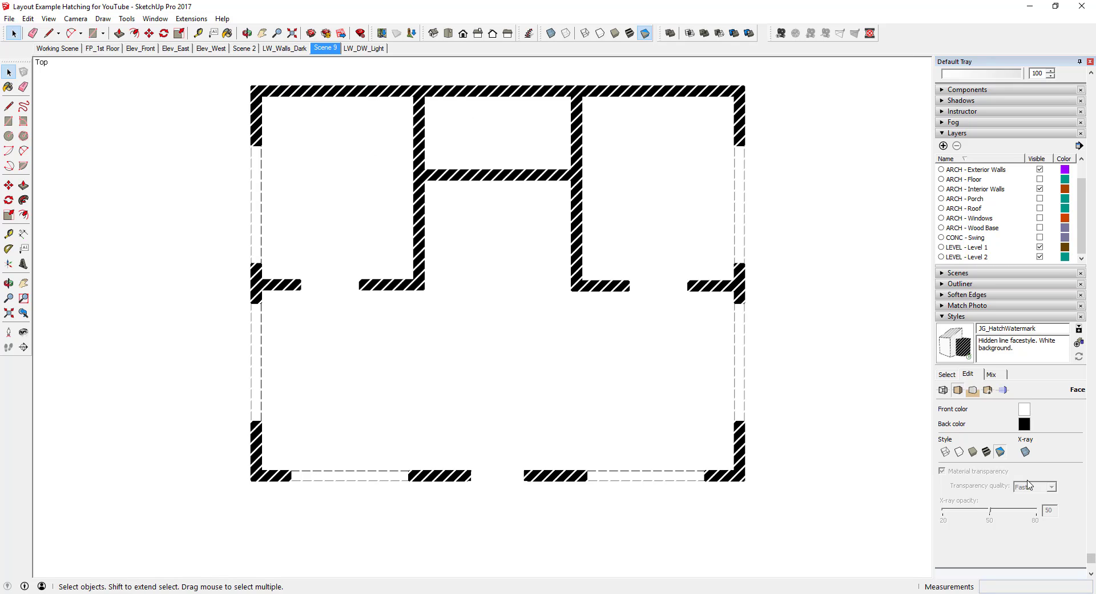
{"action": "scroll", "coordinate": [1028, 484], "scroll_direction": "down", "scroll_amount": 1}
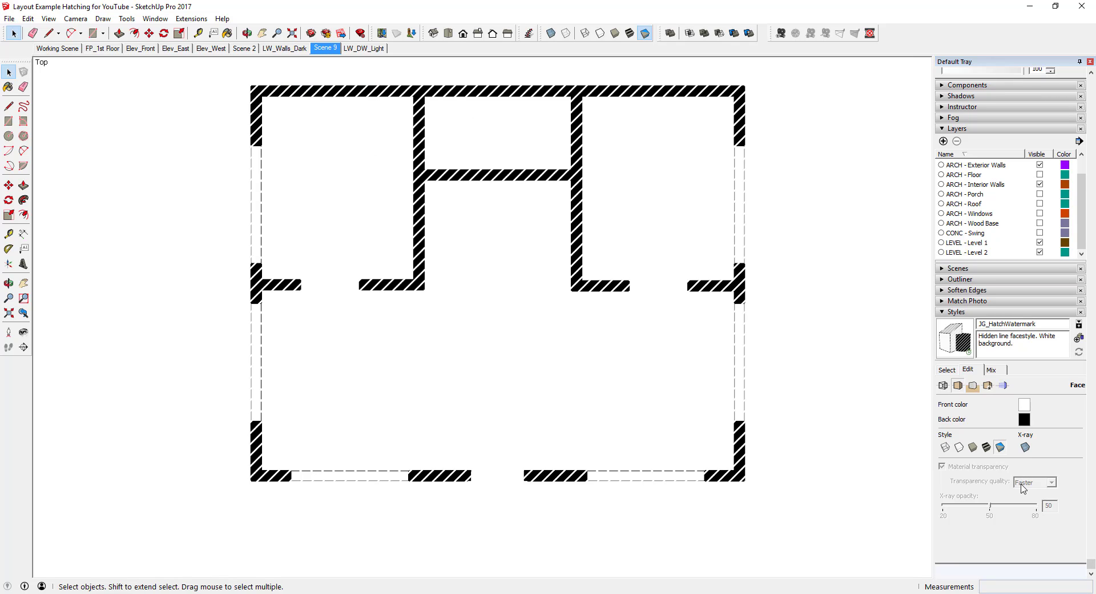
{"action": "left_click", "coordinate": [942, 270]}
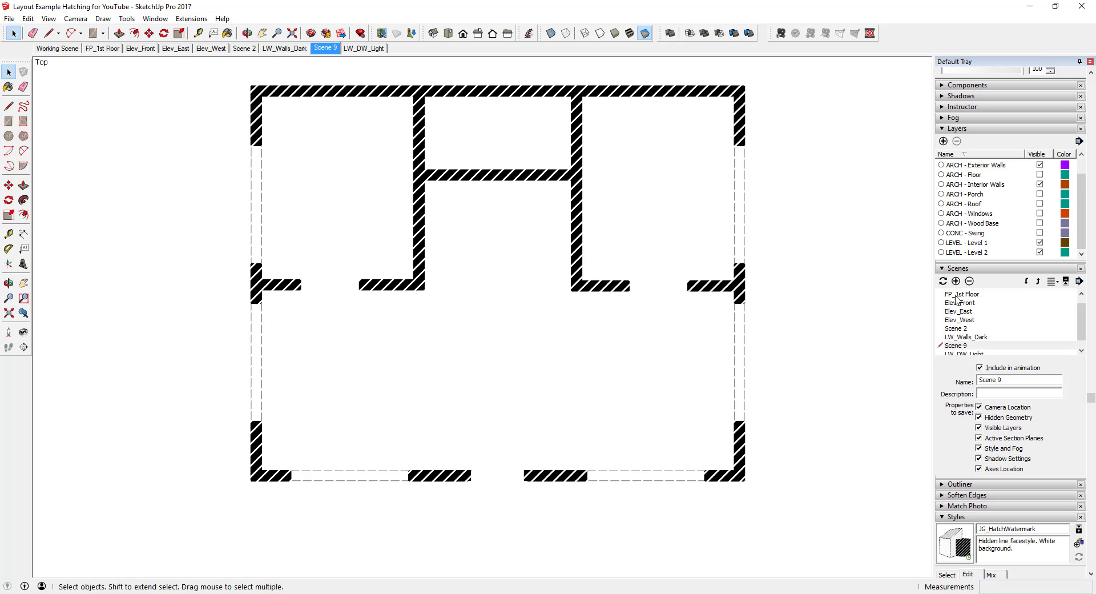
{"action": "type", "text": "Hatch_Walls"}
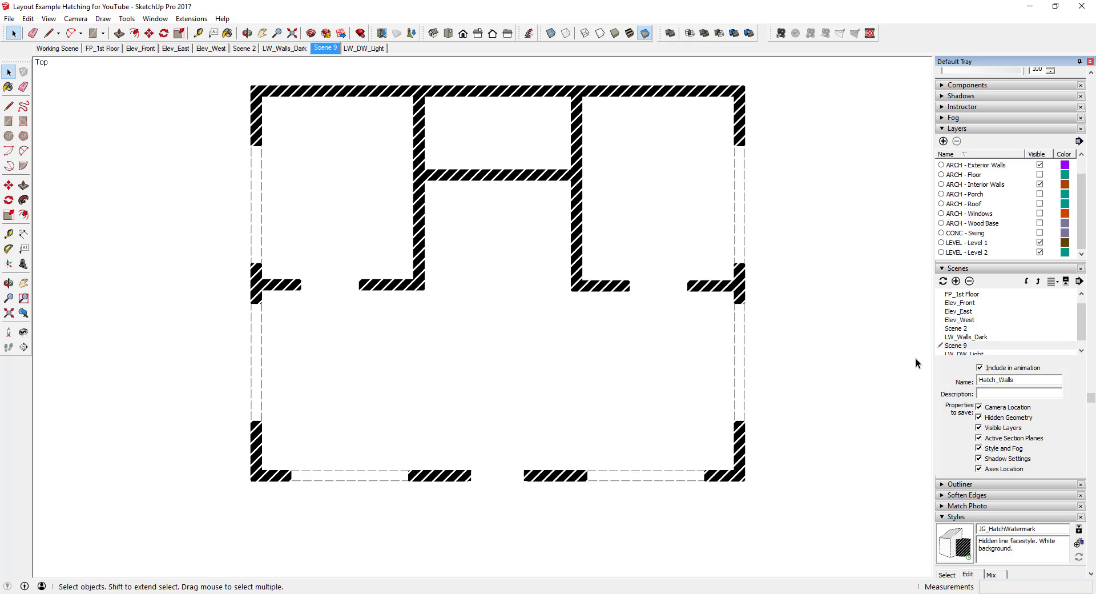
{"action": "key", "text": "Return"}
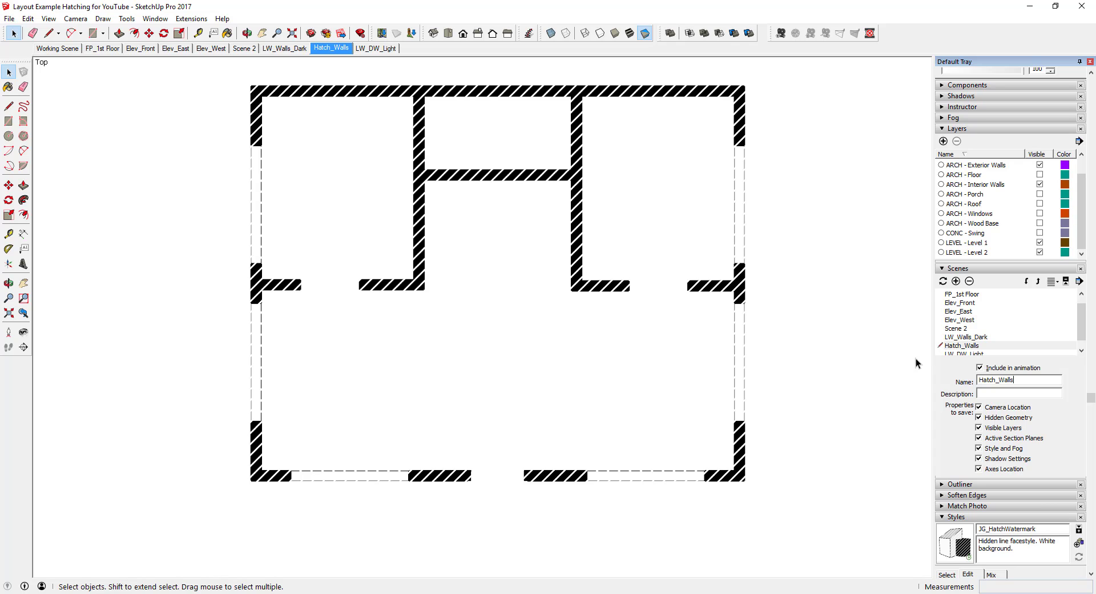
- Move the Hatch_Walls scene after LW_DW_Light and save the model
{"action": "right_click", "coordinate": [333, 52]}
{"action": "left_click", "coordinate": [369, 62]}
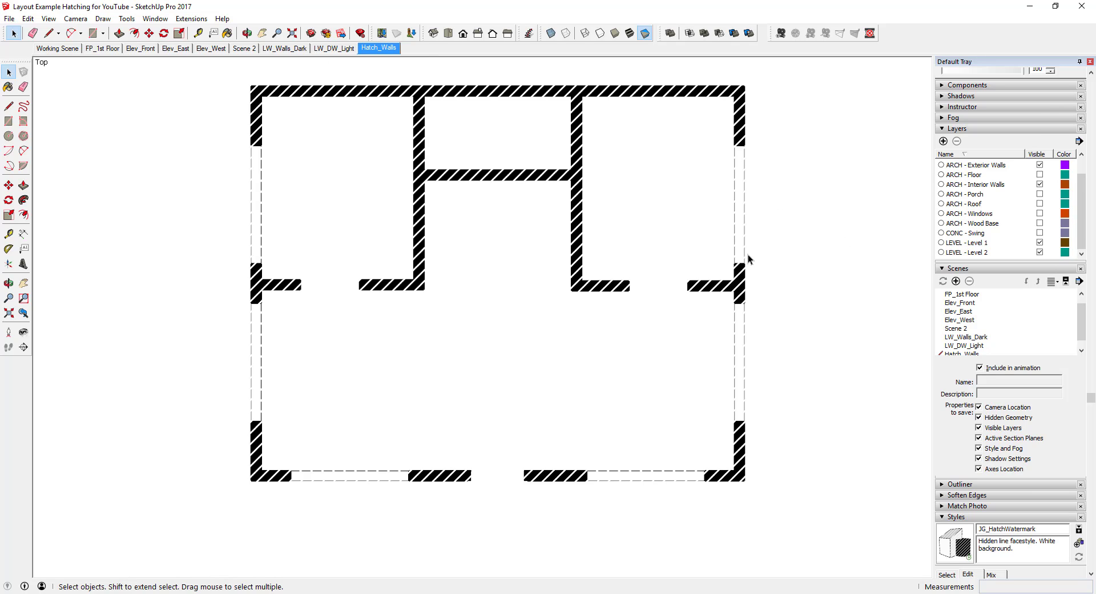
{"action": "left_click", "coordinate": [9, 18]}
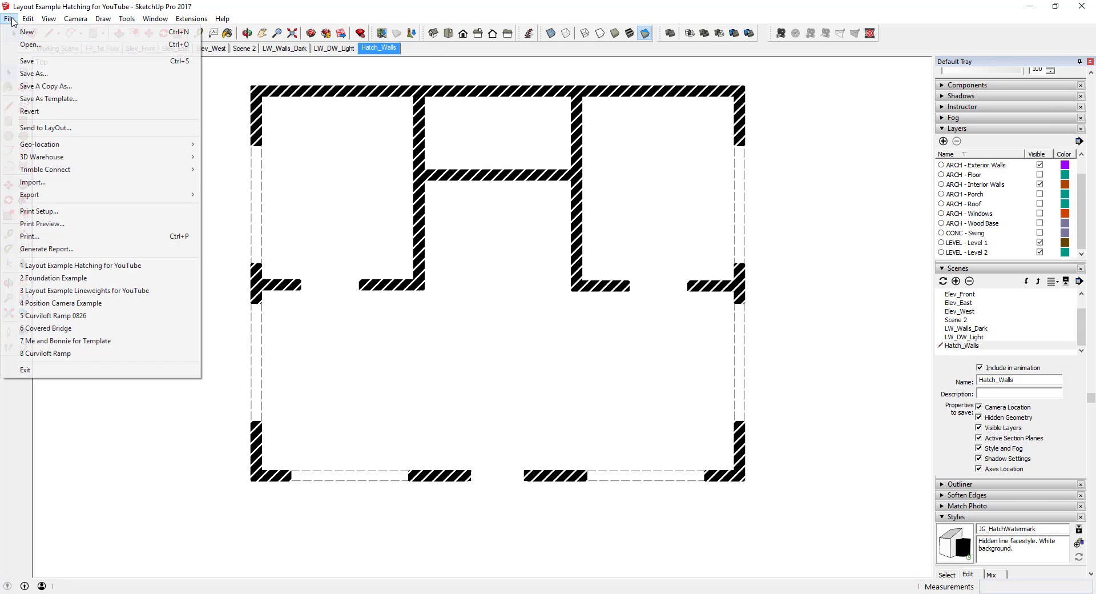
{"action": "left_click", "coordinate": [35, 69]}
- Switch to LayOut and update the model reference of the walls viewport on the Floor Plan page
{"action": "key", "text": "alt+Tab"}
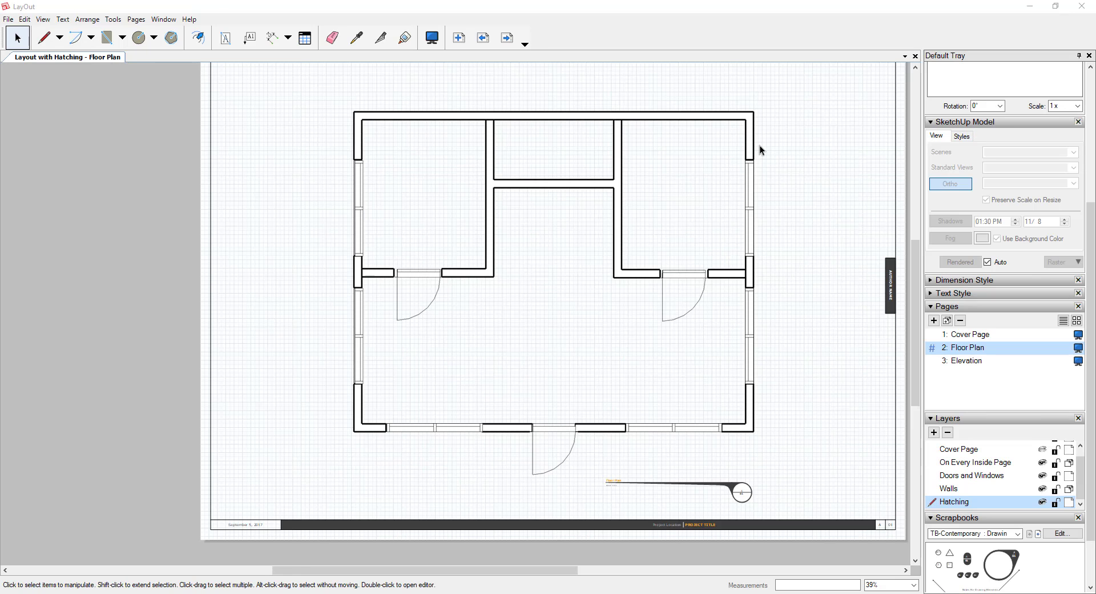
{"action": "scroll", "coordinate": [755, 145], "scroll_direction": "up", "scroll_amount": 5}
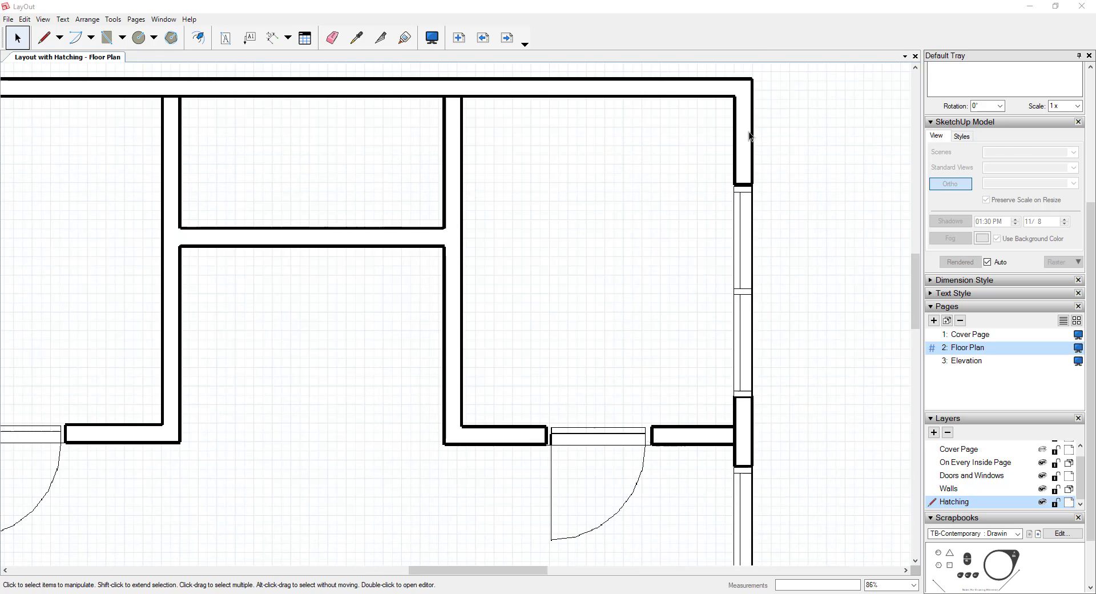
{"action": "left_click", "coordinate": [750, 135]}
{"action": "scroll", "coordinate": [772, 225], "scroll_direction": "down", "scroll_amount": 3}
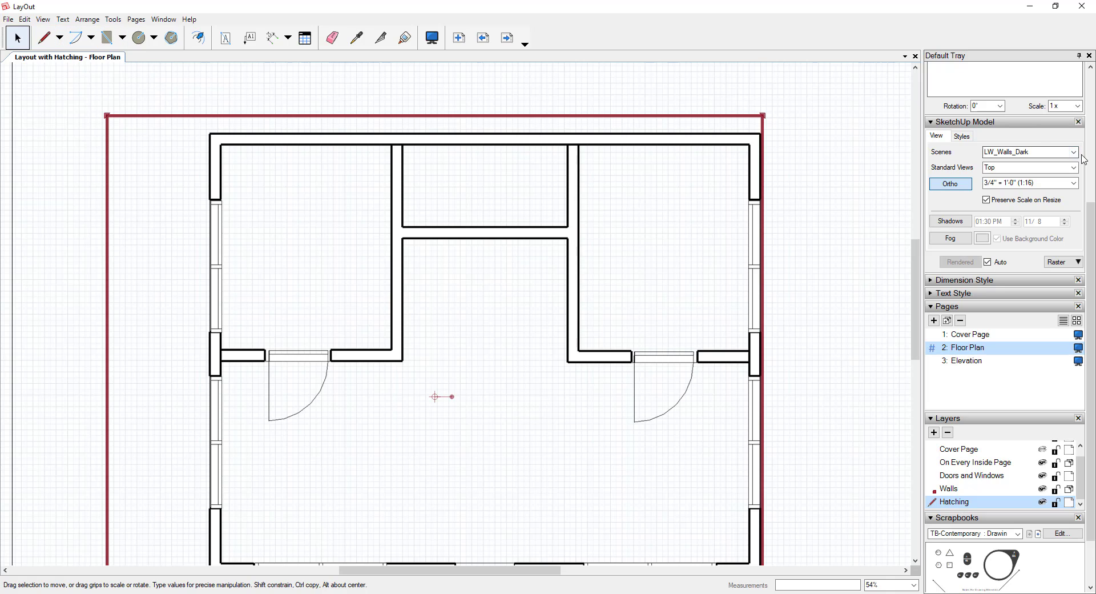
{"action": "right_click", "coordinate": [748, 143]}
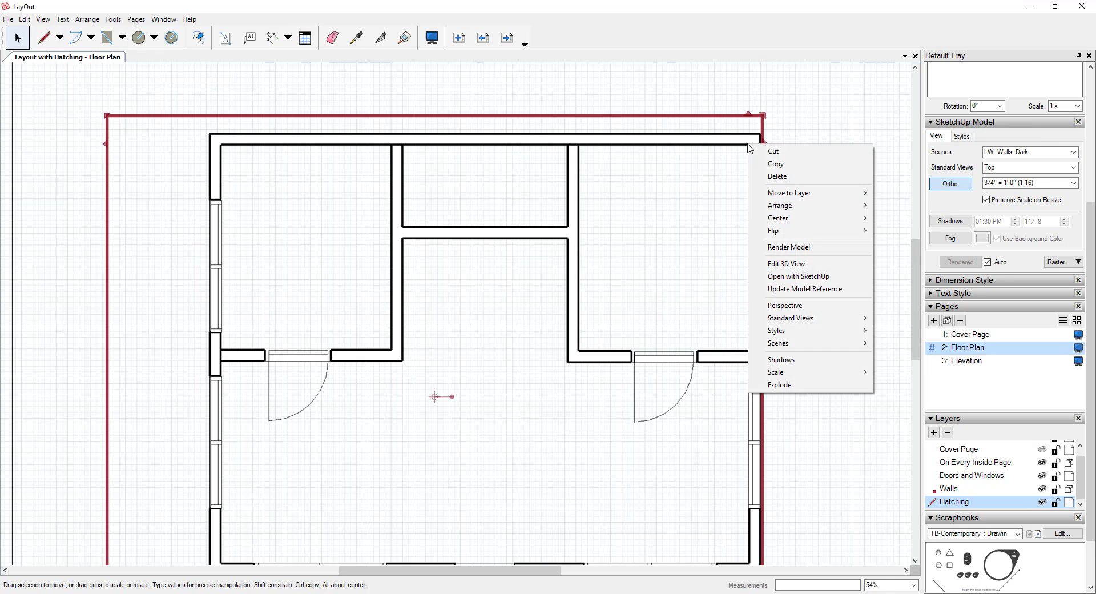
{"action": "left_click", "coordinate": [800, 289]}
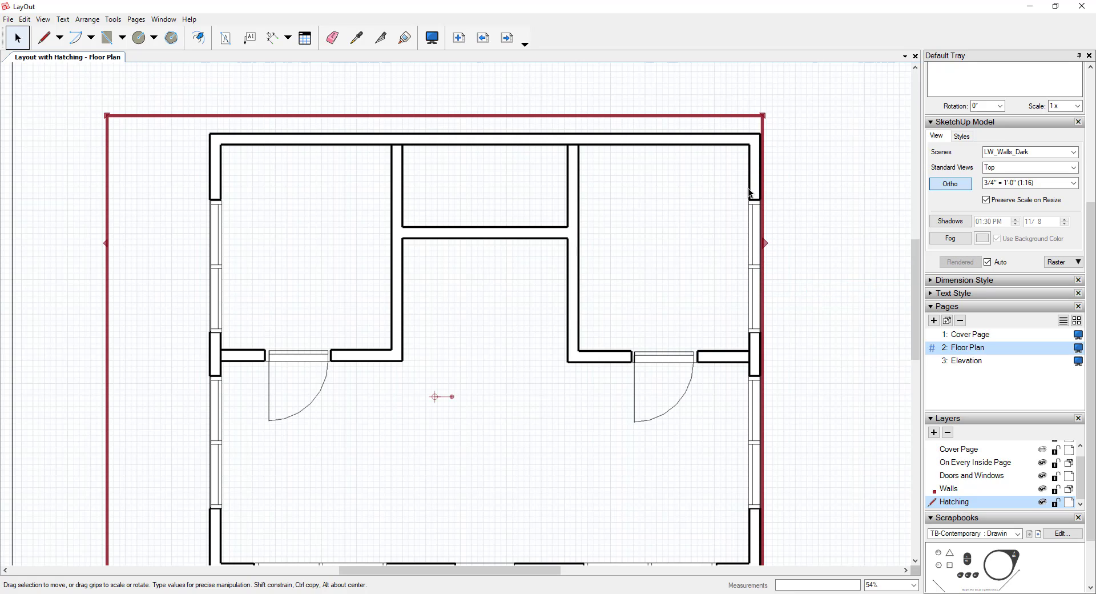
- Assign the Hatch_Walls scene to the walls viewport
{"action": "scroll", "coordinate": [757, 189], "scroll_direction": "up", "scroll_amount": 1}
{"action": "left_click", "coordinate": [1073, 152]}
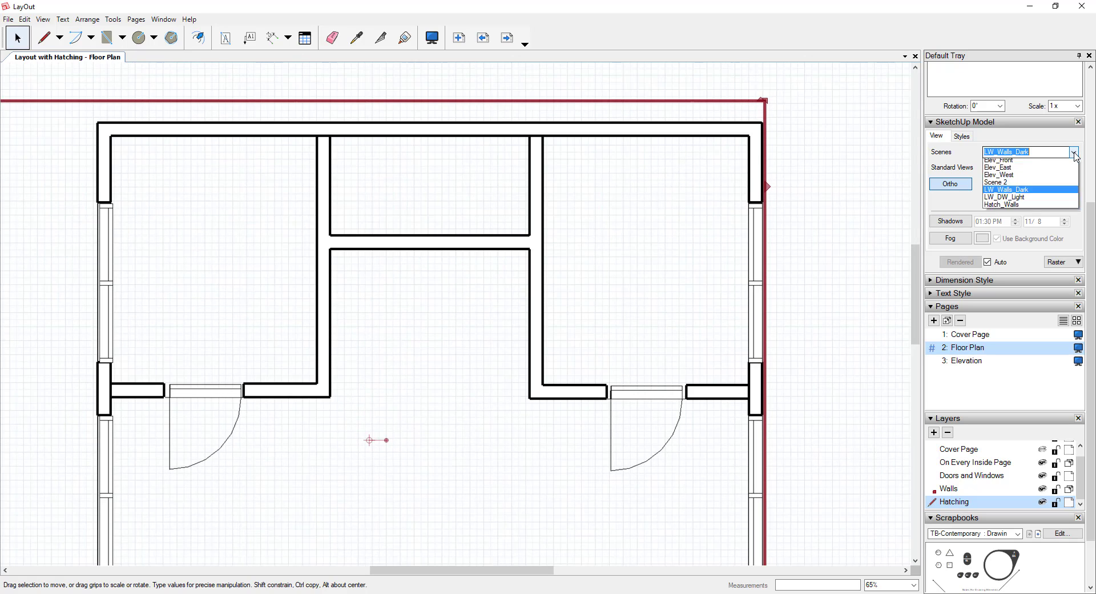
{"action": "left_click", "coordinate": [1022, 230]}
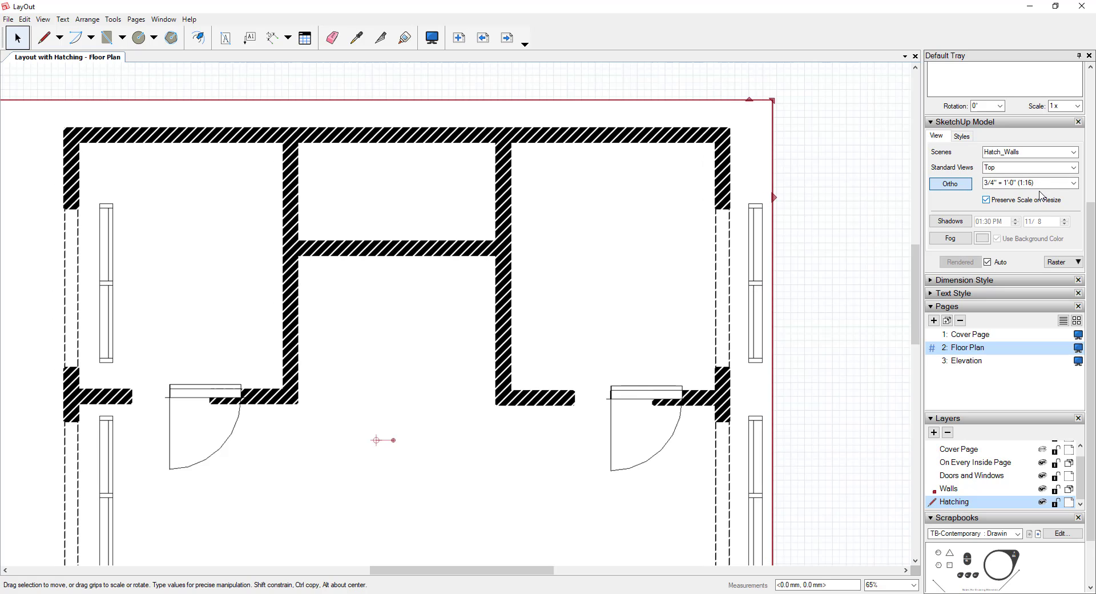
- Nudge the hatched walls viewport sideways and upward until its walls line up with the doors and windows
{"action": "key", "text": "shift+Right"}
{"action": "key", "text": "shift+Right"}
{"action": "key", "text": "shift+Right"}
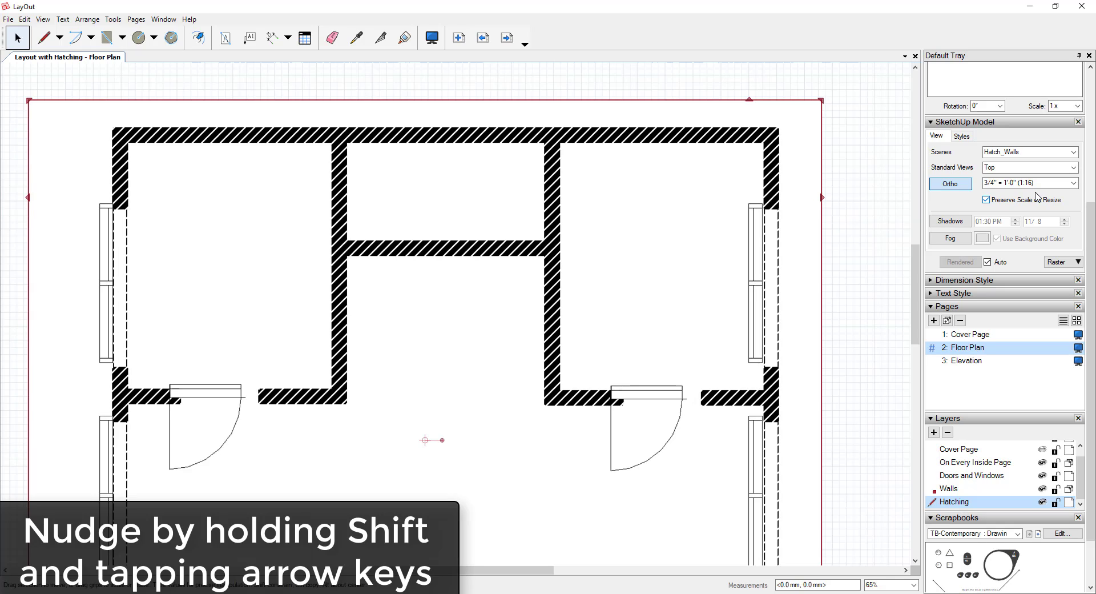
{"action": "key", "text": "shift+Left"}
{"action": "key", "text": "shift+Left"}
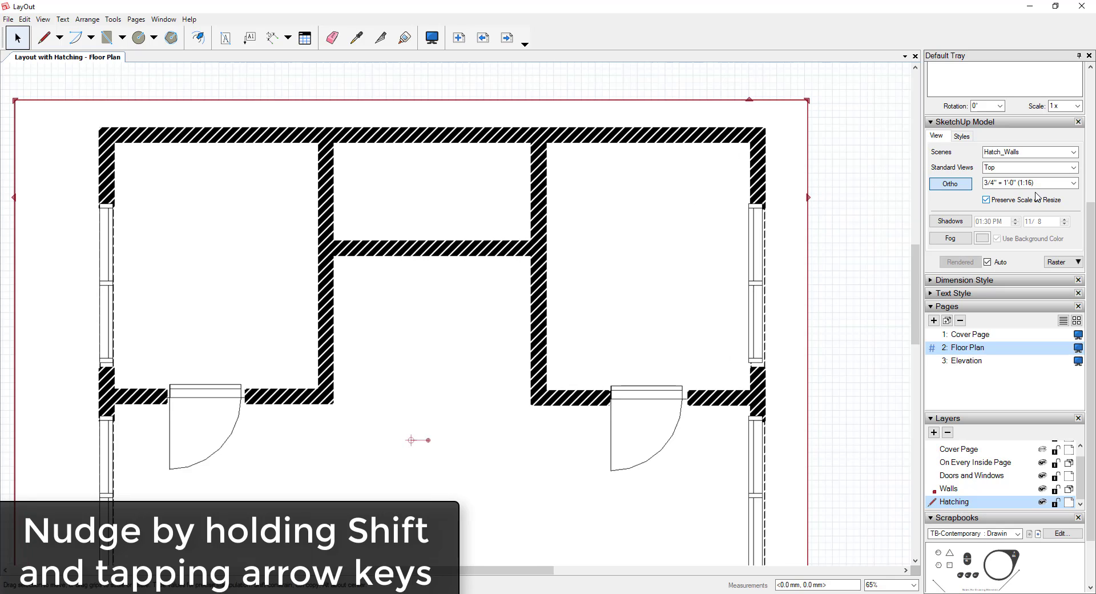
{"action": "key", "text": "Left"}
{"action": "key", "text": "Left"}
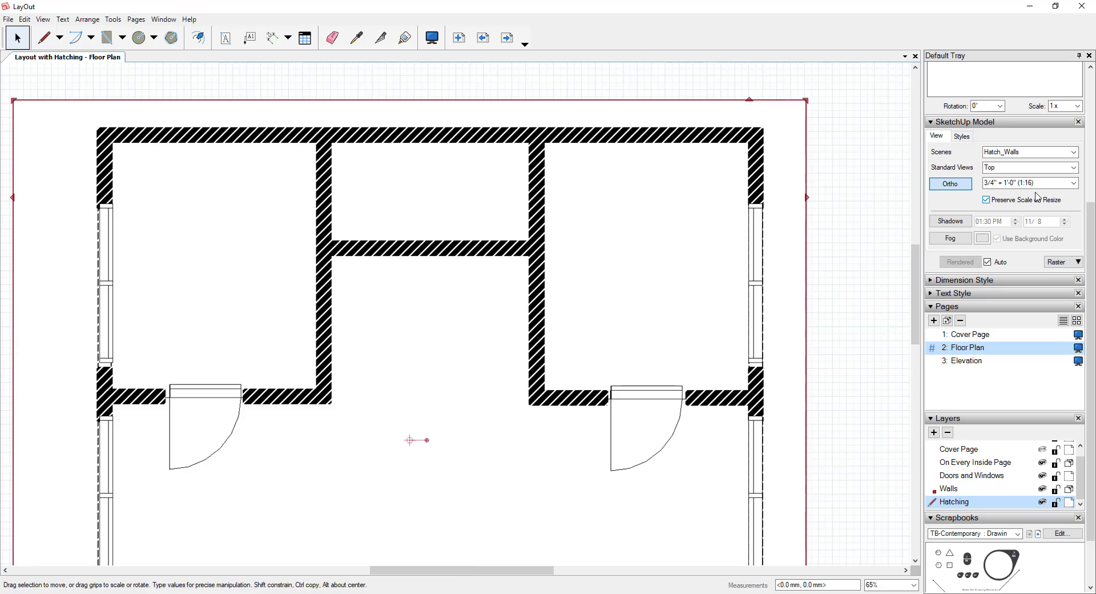
{"action": "key", "text": "Up"}
{"action": "key", "text": "Up"}
{"action": "key", "text": "Up"}
{"action": "key", "text": "Up"}
{"action": "key", "text": "Up"}
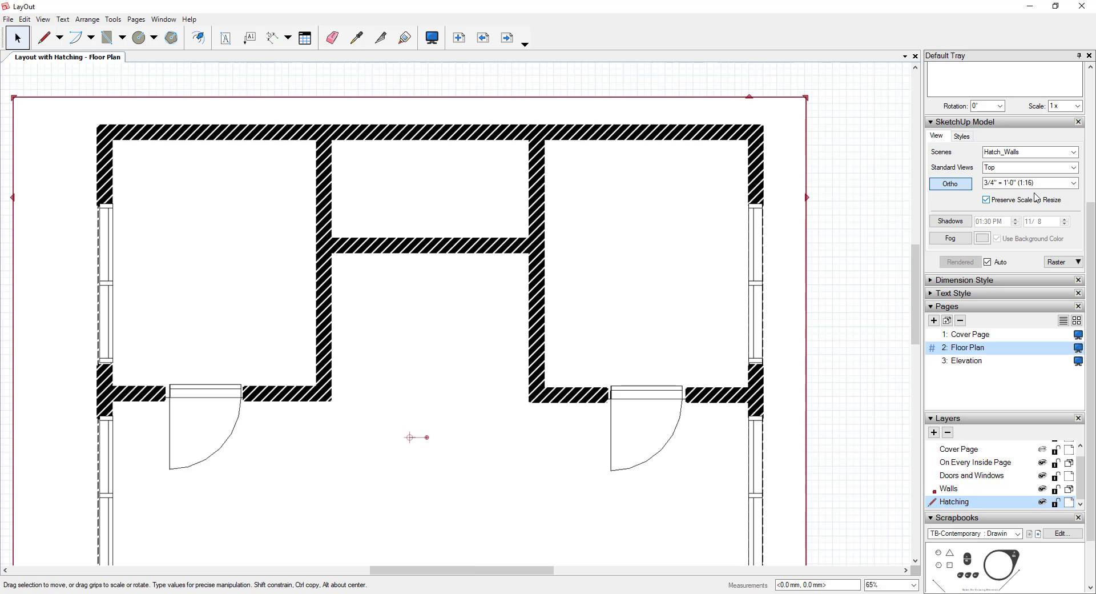
{"action": "key", "text": "Left"}
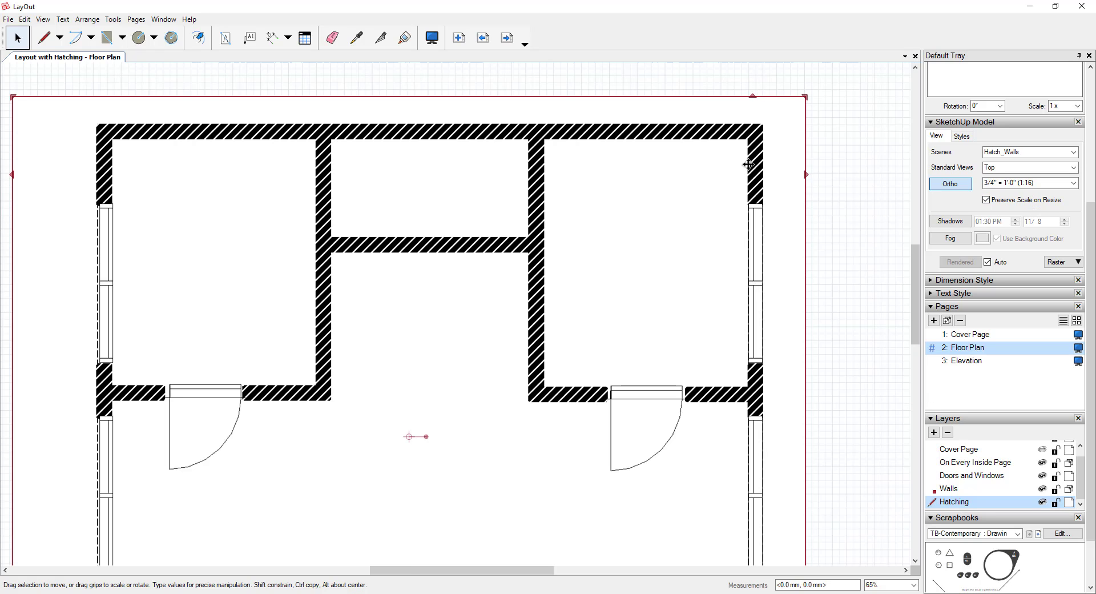
- Try Vector rendering on the hatched walls viewport, accepting the notice, and return it to Raster
{"action": "scroll", "coordinate": [747, 166], "scroll_direction": "up", "scroll_amount": 3}
{"action": "scroll", "coordinate": [748, 162], "scroll_direction": "down", "scroll_amount": 4}
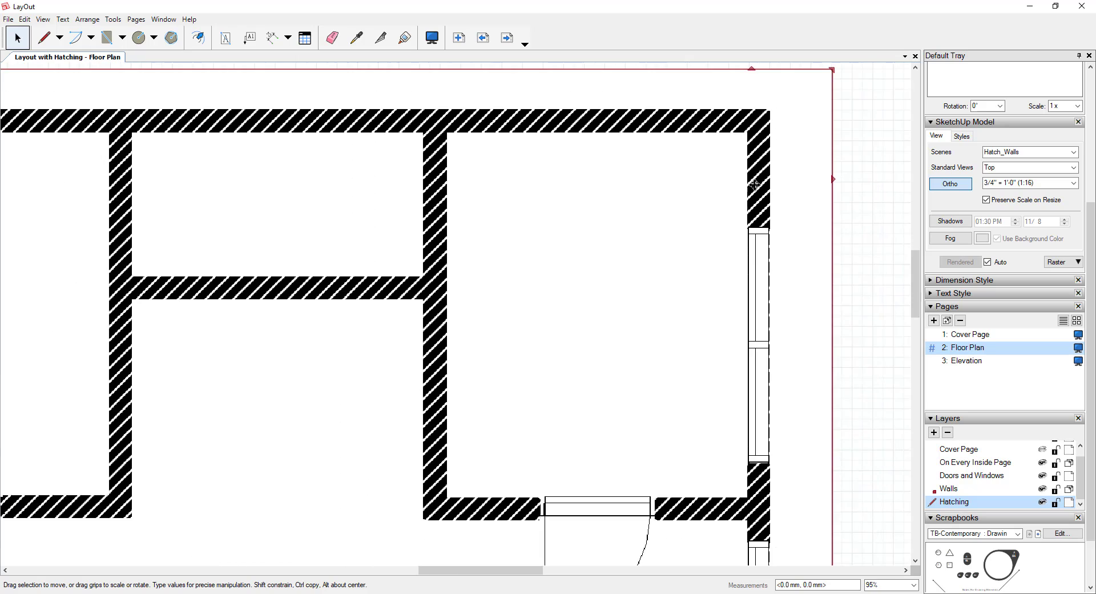
{"action": "left_click", "coordinate": [1077, 264]}
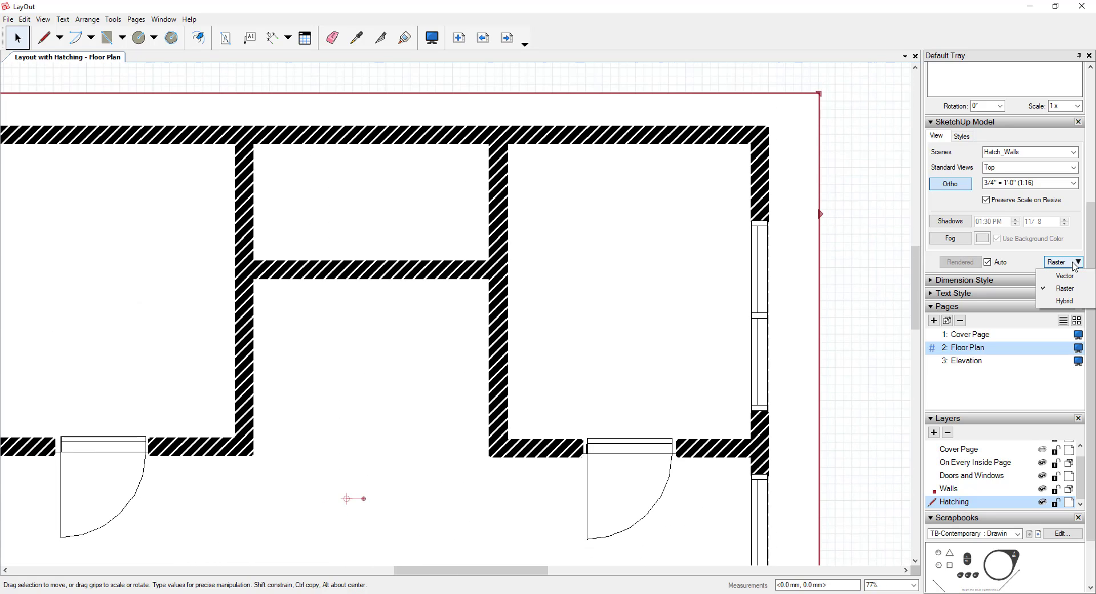
{"action": "left_click", "coordinate": [1065, 276]}
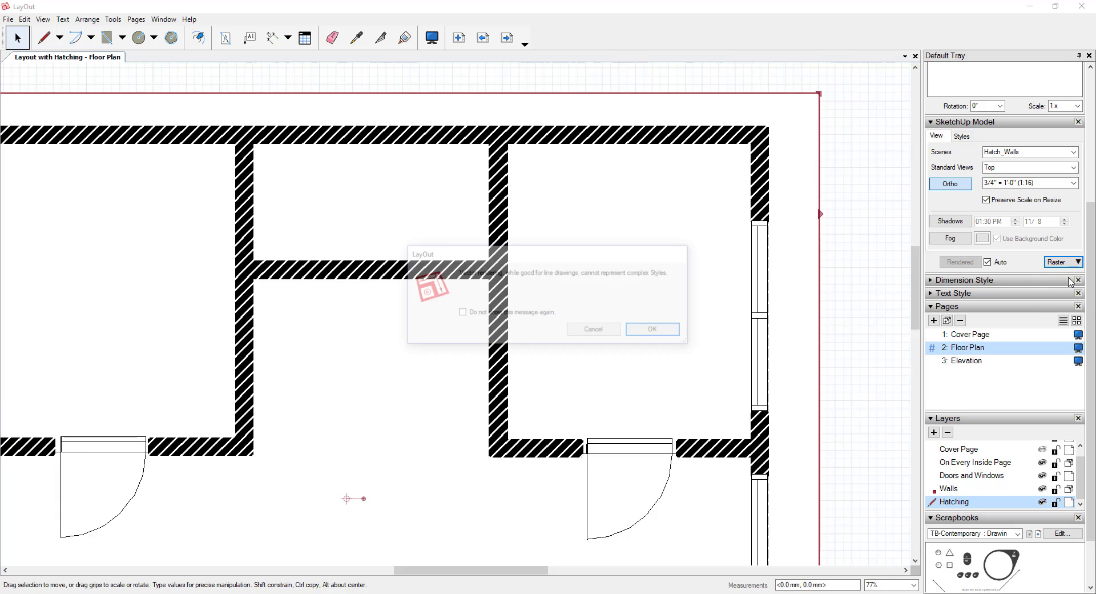
{"action": "left_click", "coordinate": [654, 329]}
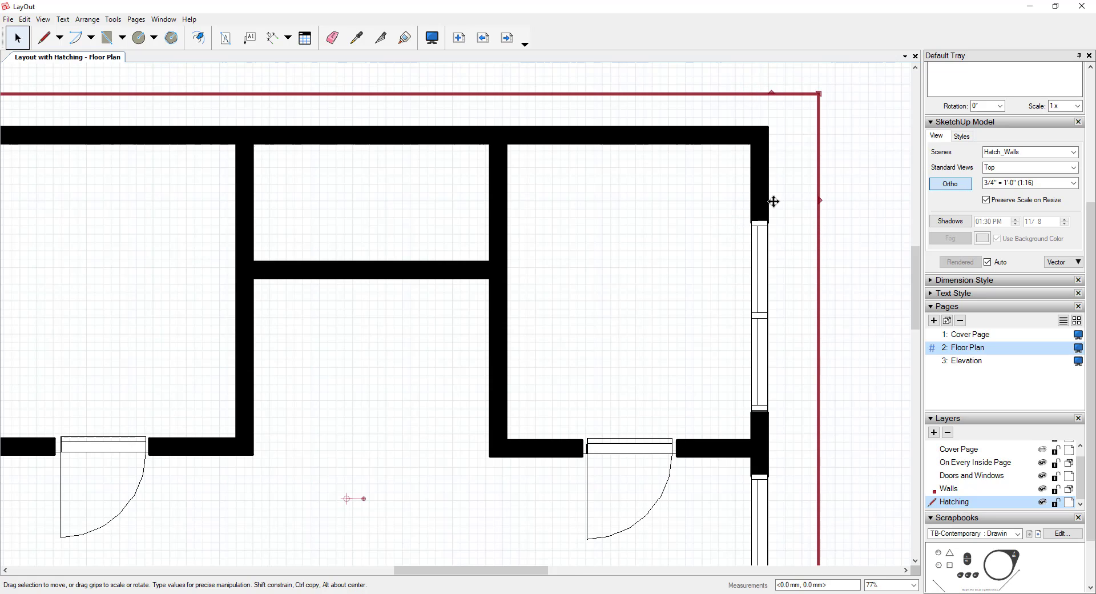
{"action": "left_click", "coordinate": [1063, 261]}
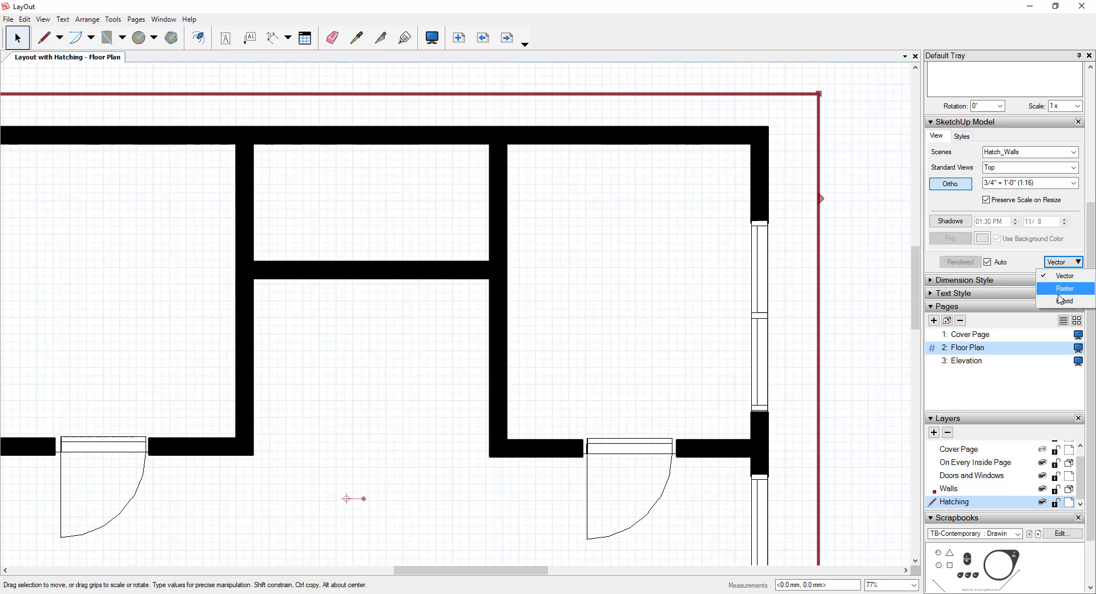
{"action": "left_click", "coordinate": [1061, 293]}
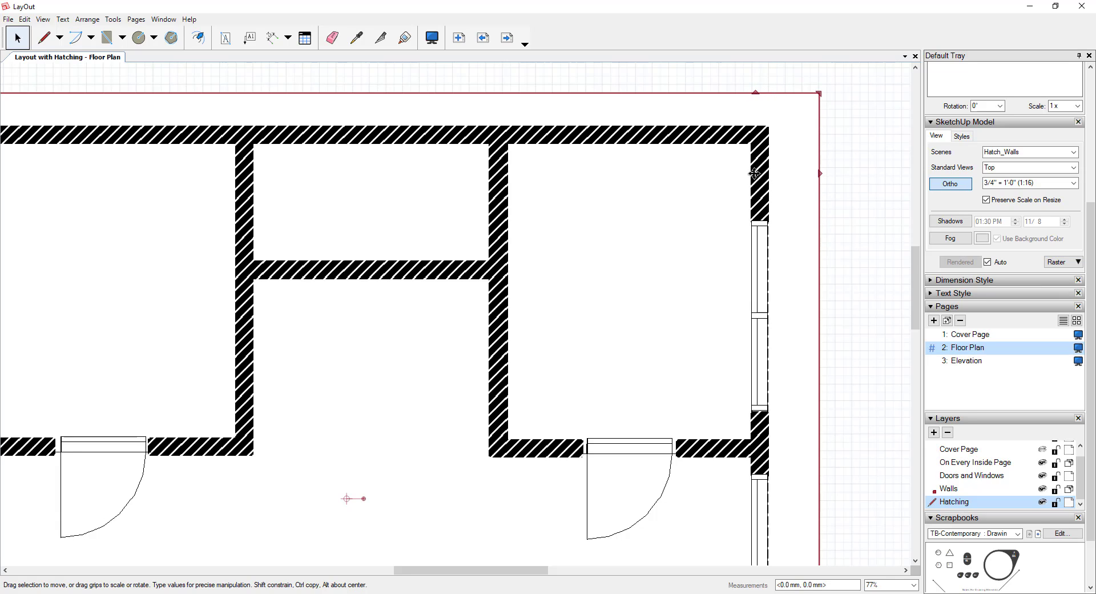
- Set the hatched walls viewport to Hybrid rendering and accept the rendering-time notice
{"action": "left_click", "coordinate": [1063, 262]}
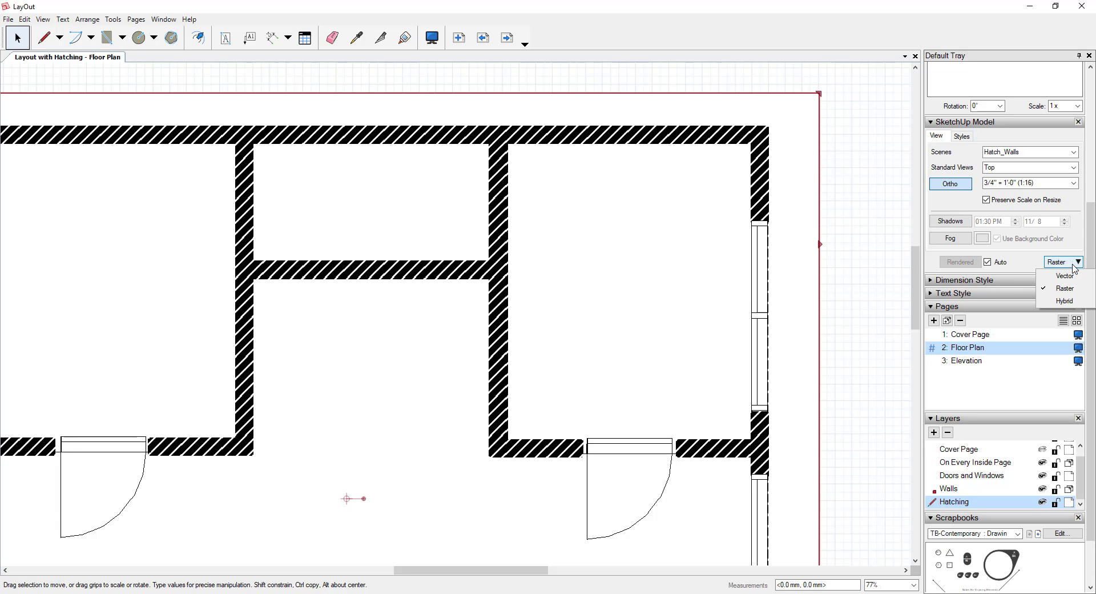
{"action": "left_click", "coordinate": [1064, 301]}
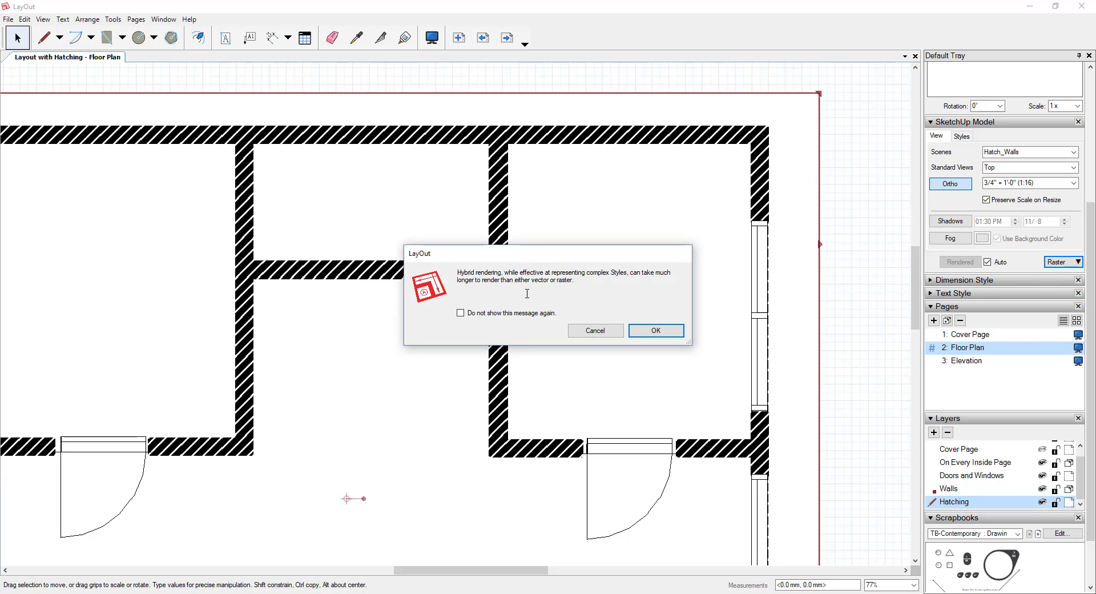
{"action": "left_click", "coordinate": [649, 331]}
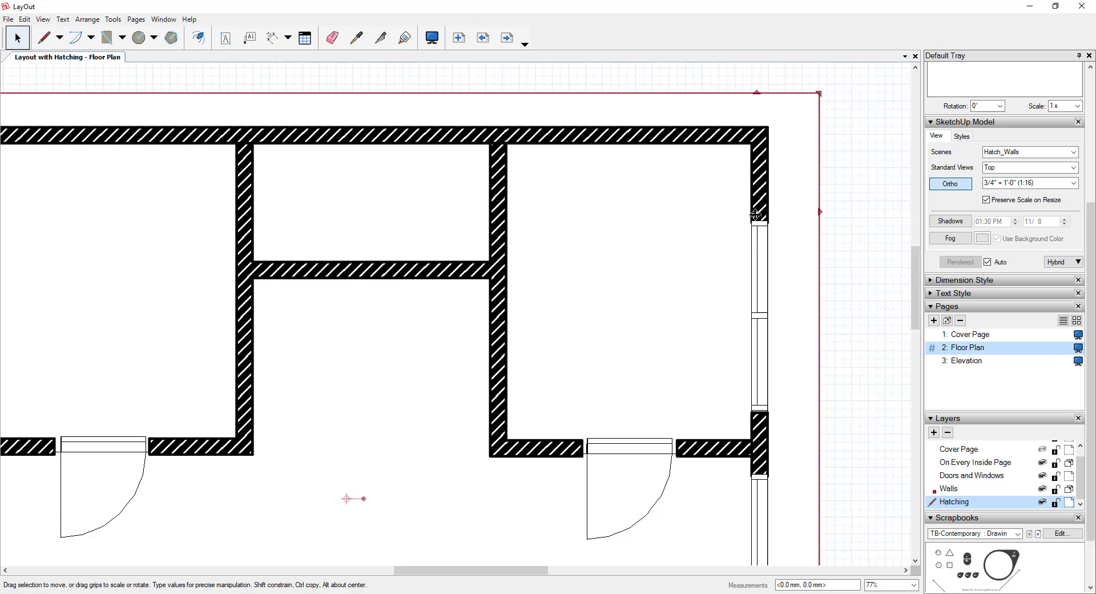
- Examine the hatched walls viewport up close, checking the hatching and edges around the windows, doors and interior partitions
{"action": "scroll", "coordinate": [755, 200], "scroll_direction": "up", "scroll_amount": 3}
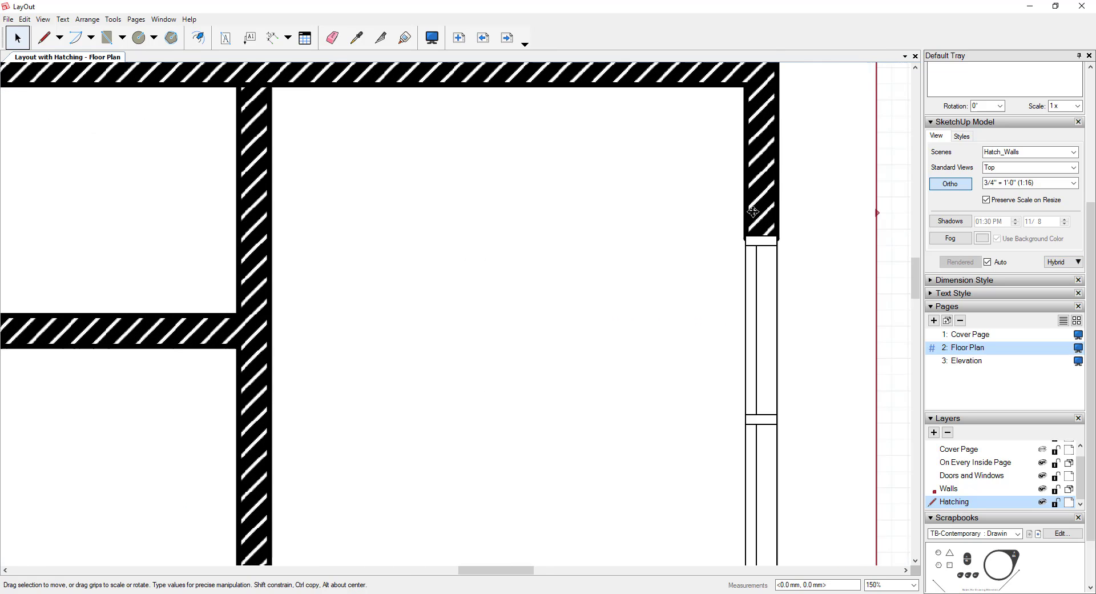
{"action": "scroll", "coordinate": [746, 196], "scroll_direction": "down", "scroll_amount": 3}
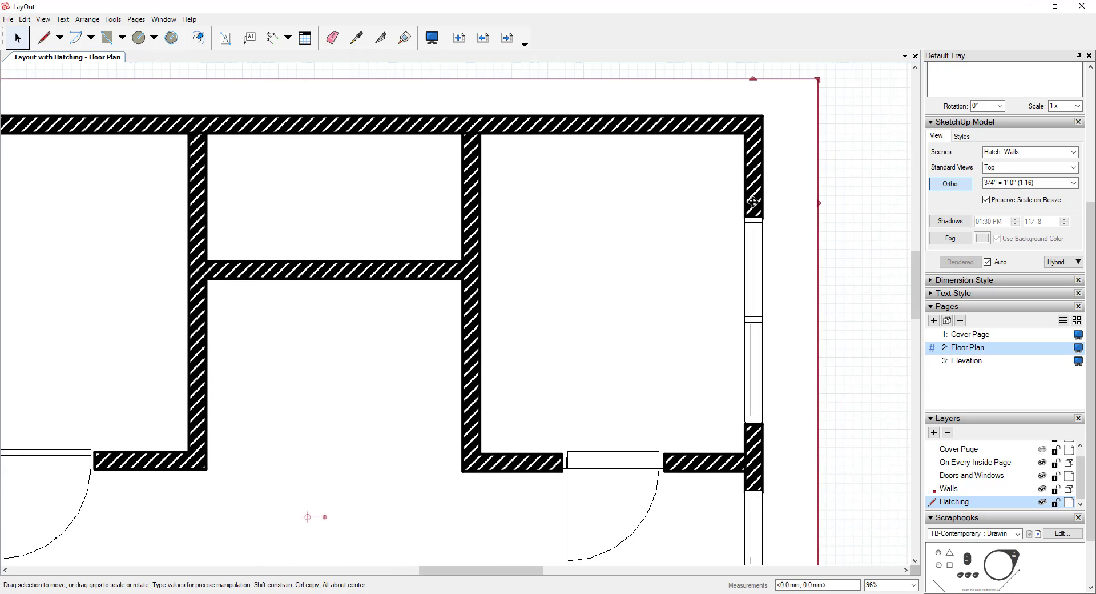
{"action": "scroll", "coordinate": [749, 200], "scroll_direction": "up", "scroll_amount": 1}
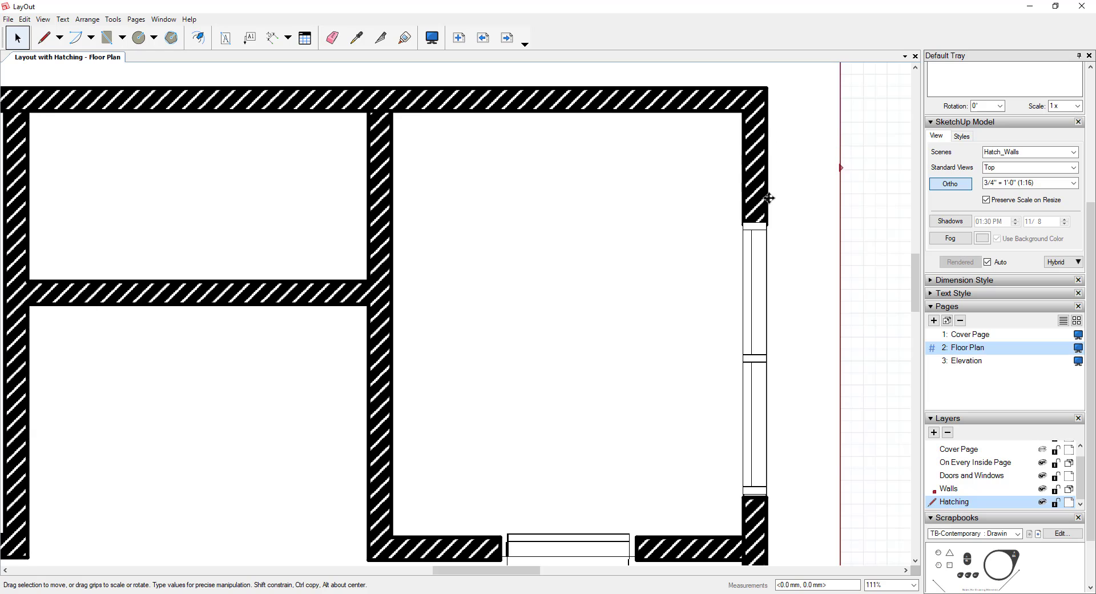
{"action": "scroll", "coordinate": [769, 198], "scroll_direction": "down", "scroll_amount": 2}
{"action": "scroll", "coordinate": [511, 303], "scroll_direction": "down", "scroll_amount": 1}
{"action": "scroll", "coordinate": [506, 339], "scroll_direction": "up", "scroll_amount": 3}
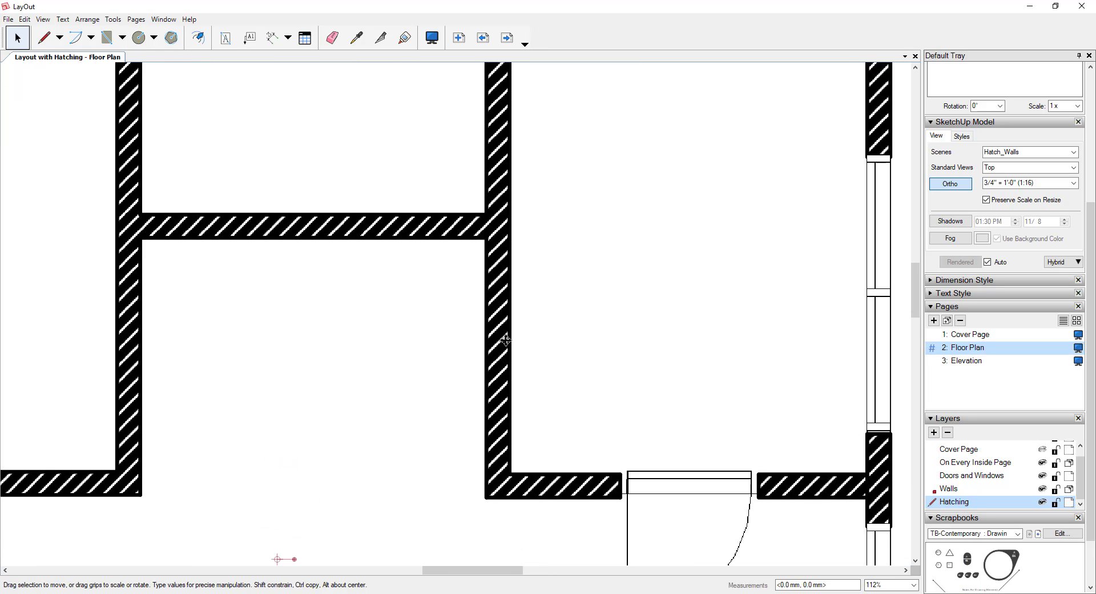
{"action": "scroll", "coordinate": [506, 340], "scroll_direction": "down", "scroll_amount": 4}
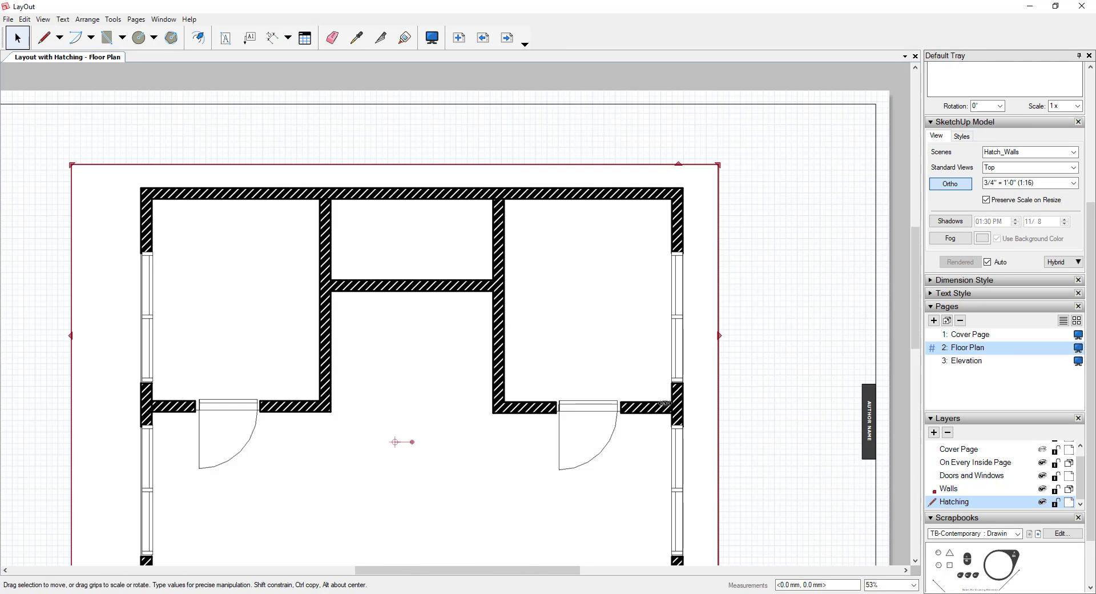
{"action": "scroll", "coordinate": [664, 403], "scroll_direction": "up", "scroll_amount": 3}
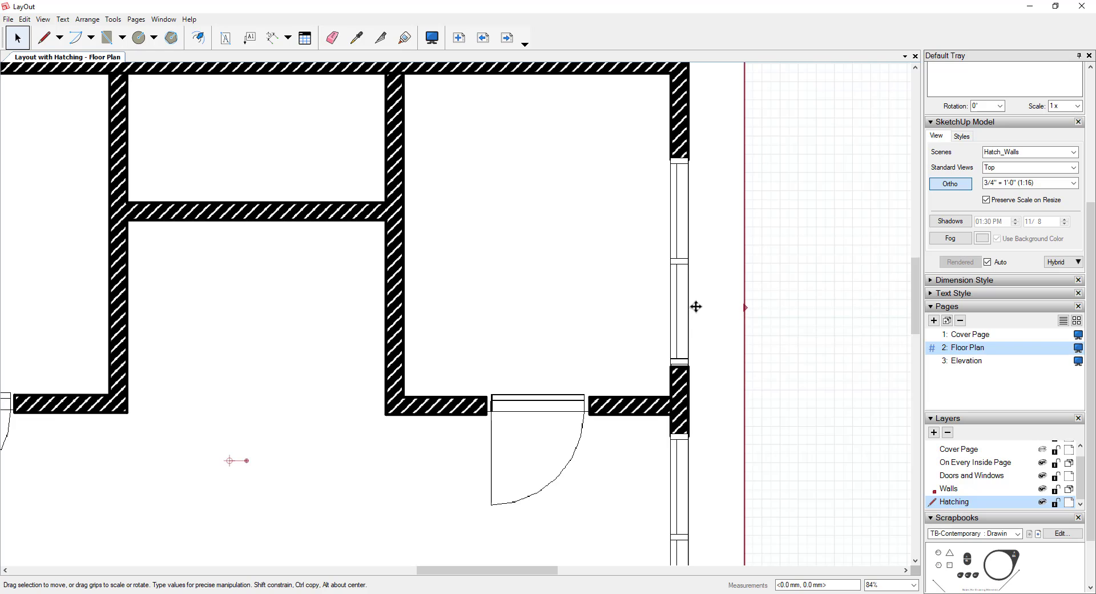
- Switch to SketchUp, activate the Working Scene, and open the interior walls group for editing
{"action": "key", "text": "alt+Tab"}
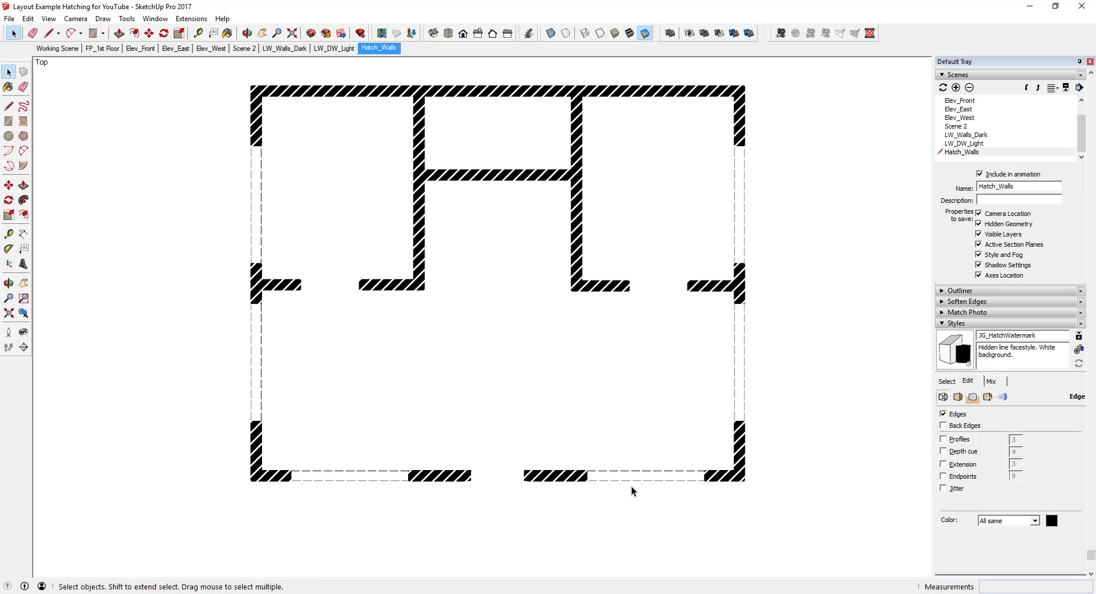
{"action": "left_click", "coordinate": [57, 48]}
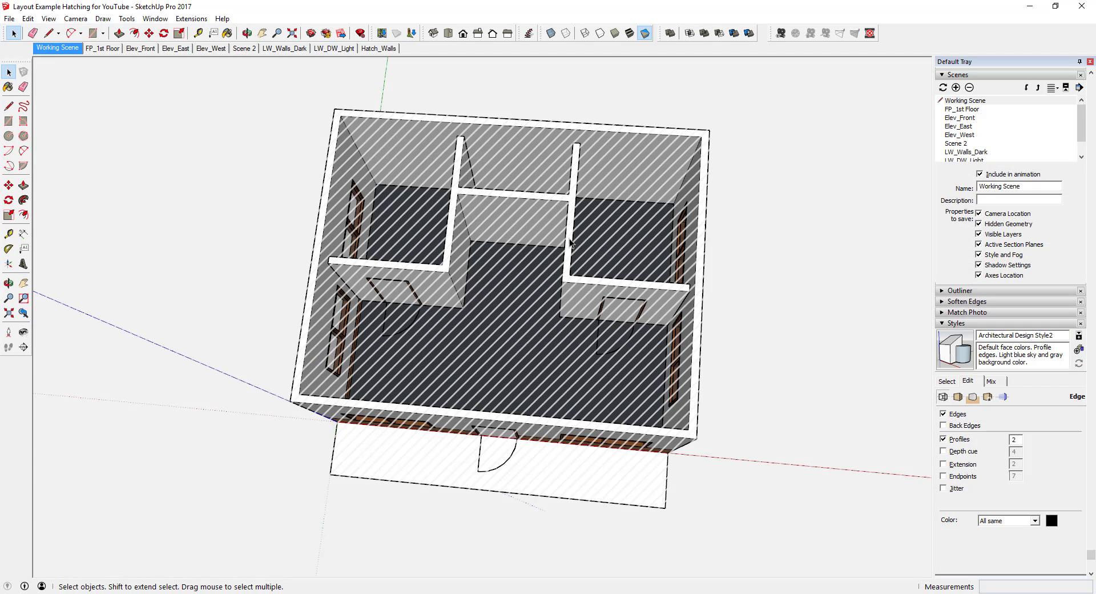
{"action": "scroll", "coordinate": [646, 301], "scroll_direction": "up", "scroll_amount": 5}
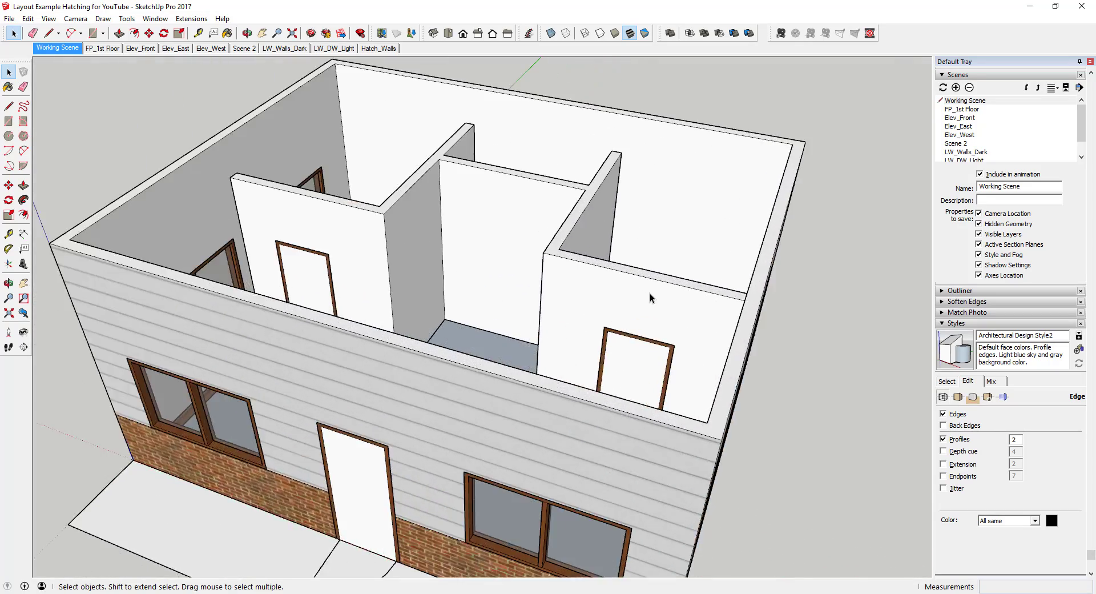
{"action": "middle_click_drag", "start_coordinate": [596, 301], "coordinate": [483, 335]}
{"action": "scroll", "coordinate": [491, 248], "scroll_direction": "down", "scroll_amount": 5}
{"action": "left_click", "coordinate": [491, 247]}
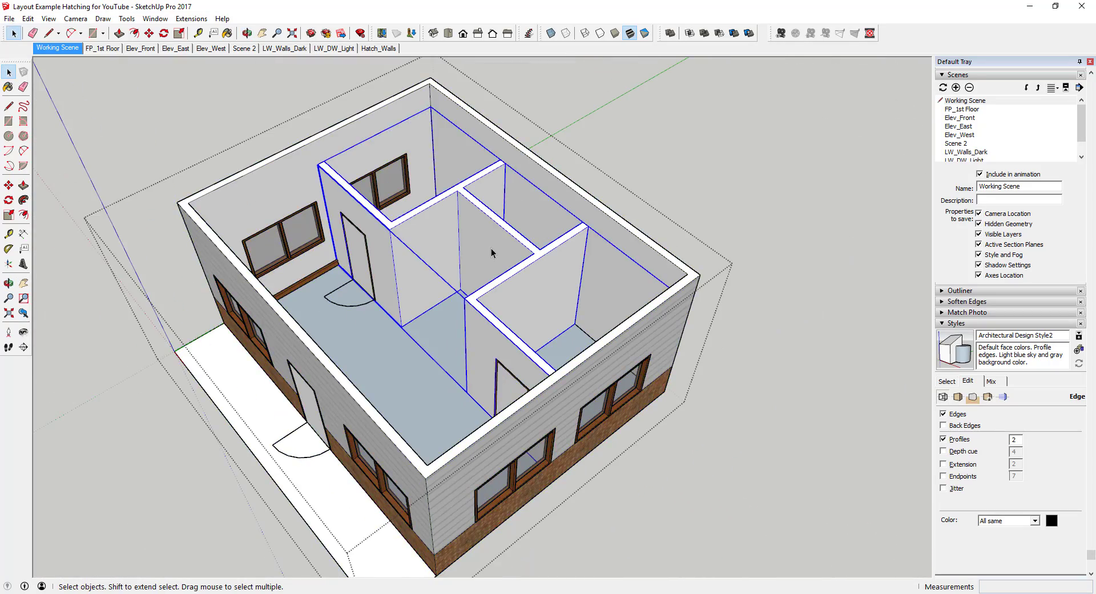
{"action": "double_click", "coordinate": [491, 248]}
{"action": "middle_click_drag", "start_coordinate": [553, 266], "coordinate": [416, 337]}
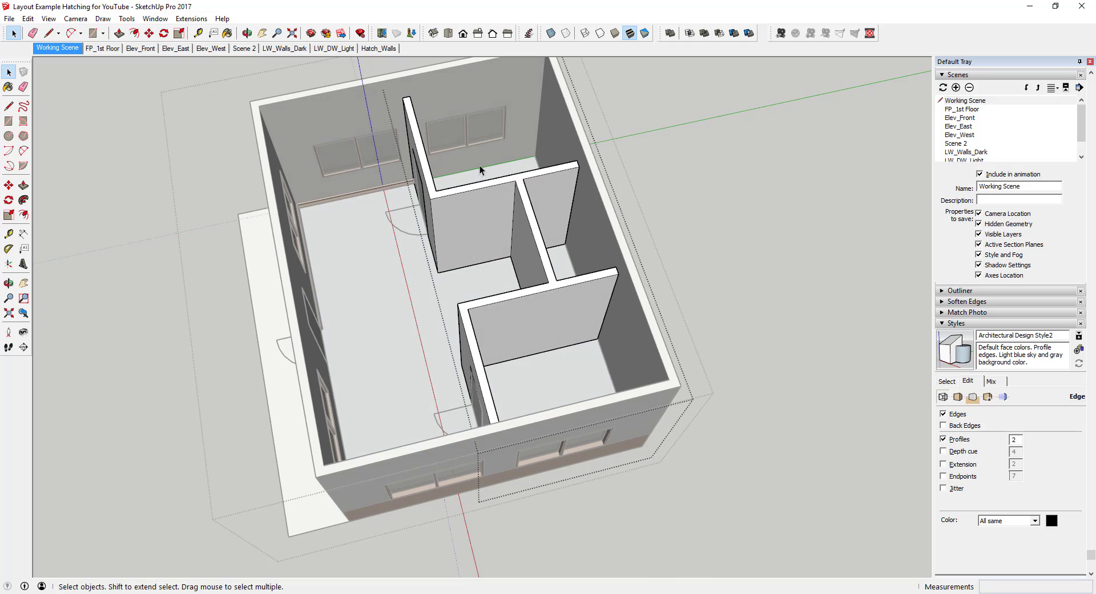
- Move the short partition connecting the two parallel interior walls along the green axis toward the large open room
{"action": "left_click_drag", "start_coordinate": [480, 166], "coordinate": [571, 358]}
{"action": "middle_click_drag", "start_coordinate": [570, 358], "coordinate": [515, 170]}
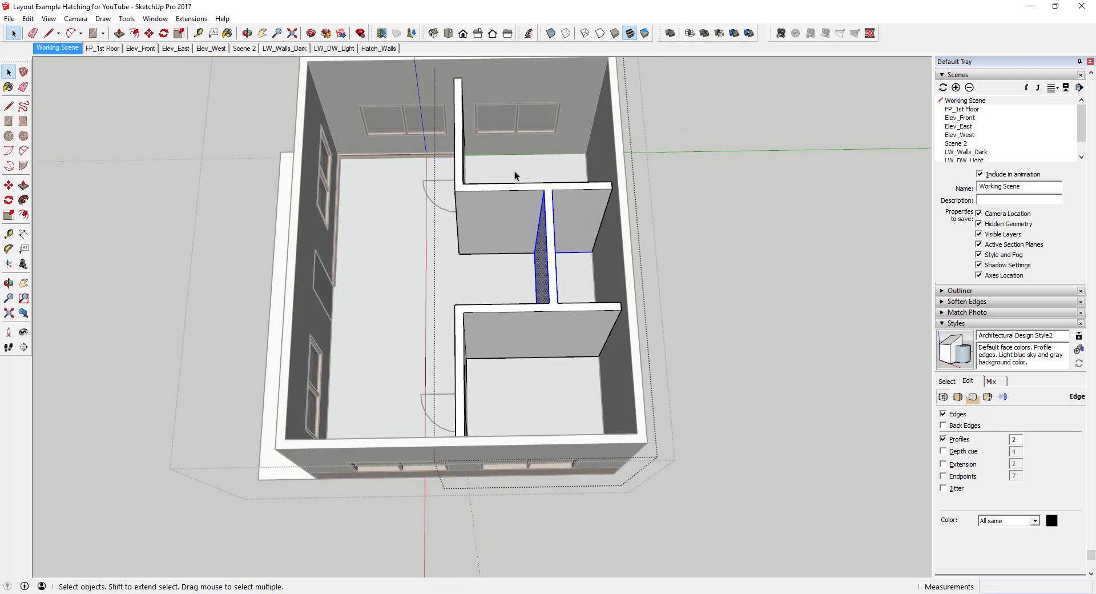
{"action": "left_click_drag", "start_coordinate": [510, 142], "coordinate": [576, 373]}
{"action": "key", "text": "m"}
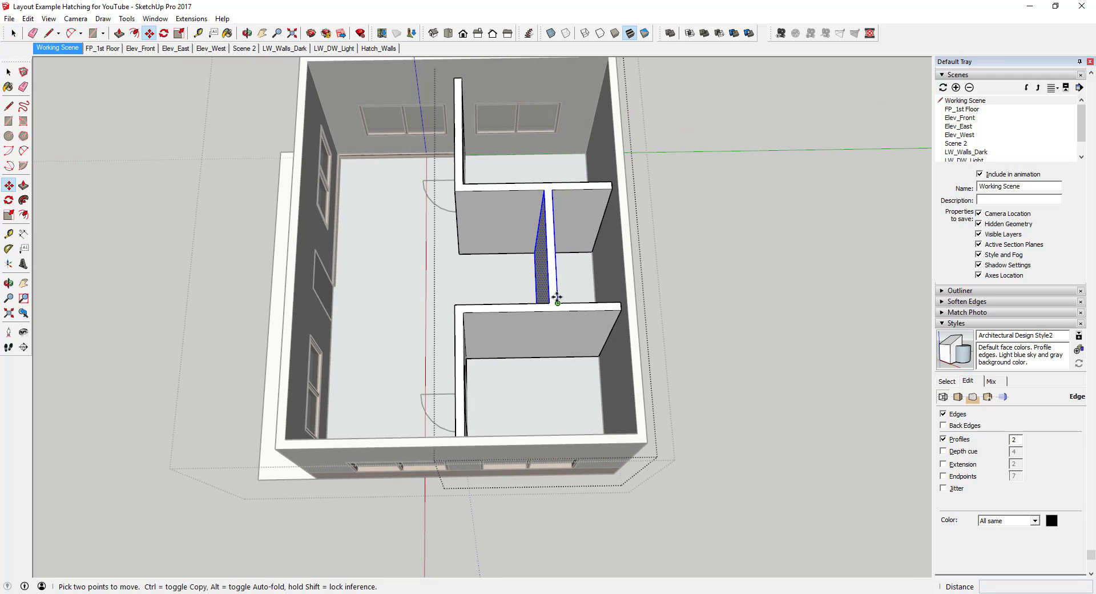
{"action": "left_click", "coordinate": [557, 301]}
{"action": "left_click", "coordinate": [518, 303]}
{"action": "key", "text": "space"}
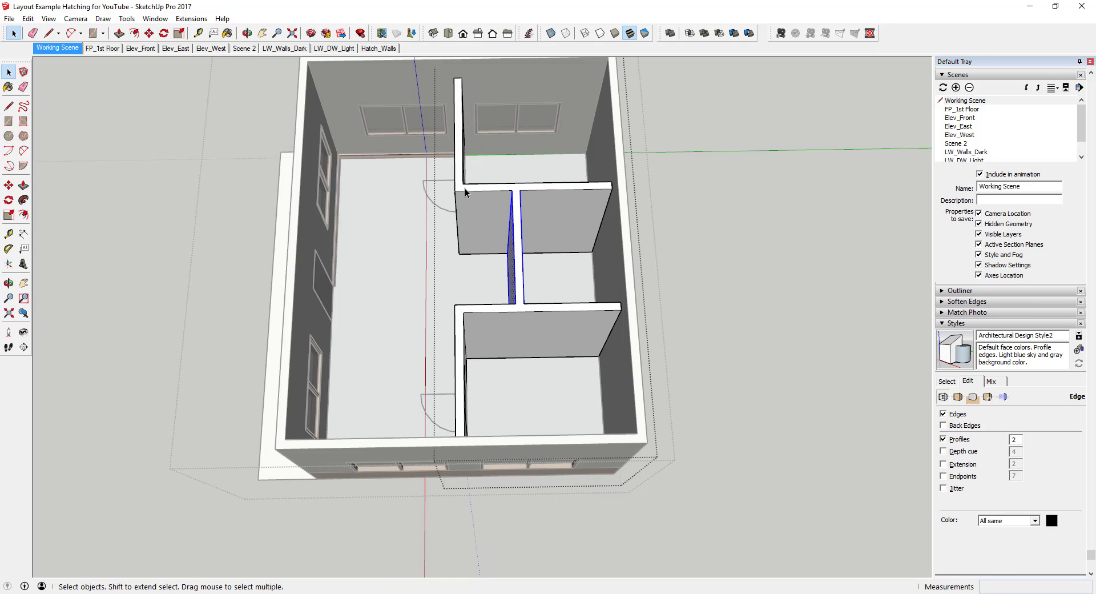
- Save the SketchUp model, then switch to LayOut and update the hatched walls viewport's model reference
{"action": "left_click", "coordinate": [9, 19]}
{"action": "left_click", "coordinate": [34, 61]}
{"action": "key", "text": "alt+Tab"}
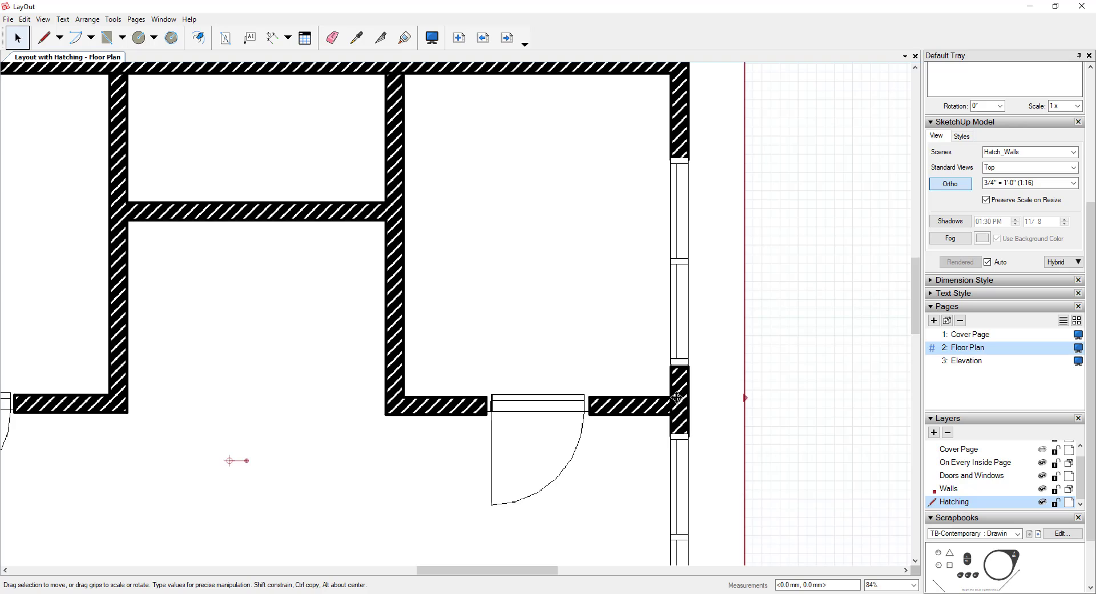
{"action": "scroll", "coordinate": [681, 393], "scroll_direction": "down", "scroll_amount": 3}
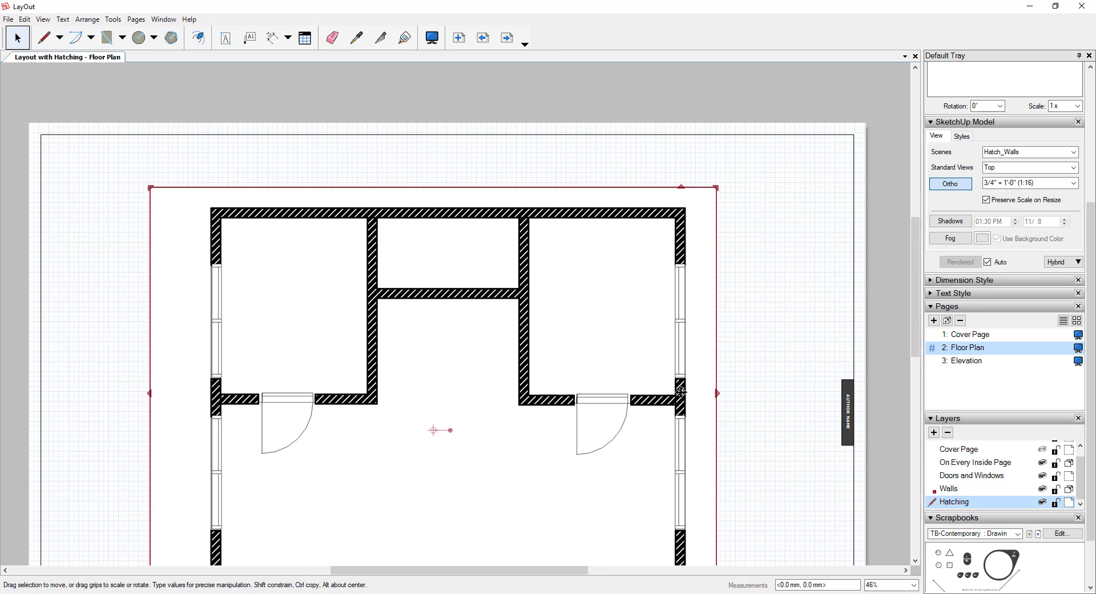
{"action": "right_click", "coordinate": [681, 392]}
{"action": "left_click", "coordinate": [714, 291]}
- Inspect the updated floor plan up close, checking the hatching on the moved partition and surrounding walls
{"action": "scroll", "coordinate": [450, 335], "scroll_direction": "up", "scroll_amount": 8}
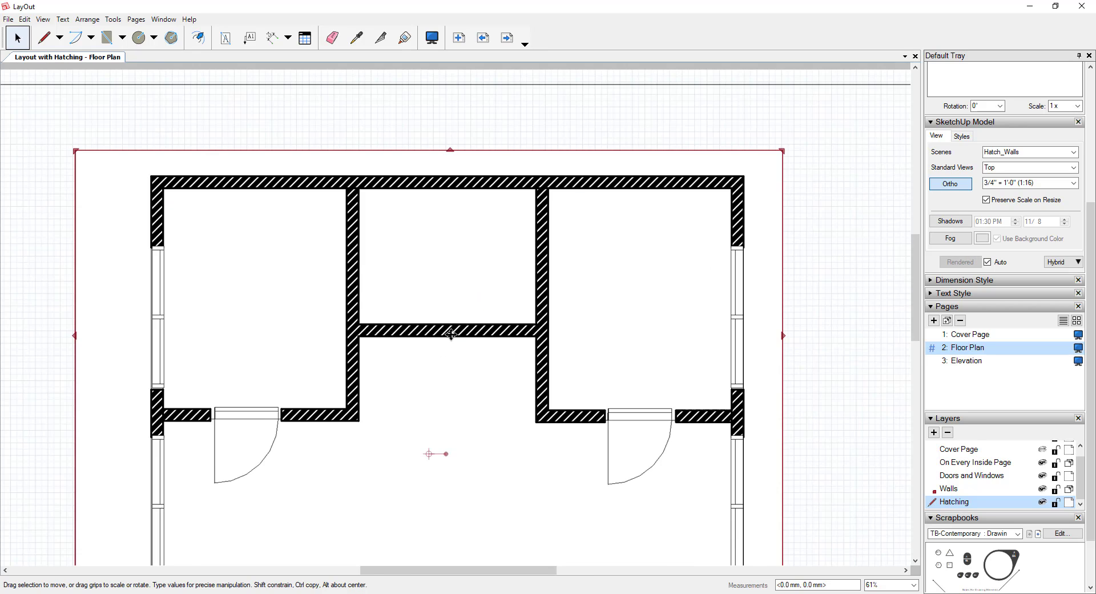
{"action": "scroll", "coordinate": [399, 320], "scroll_direction": "down", "scroll_amount": 5}
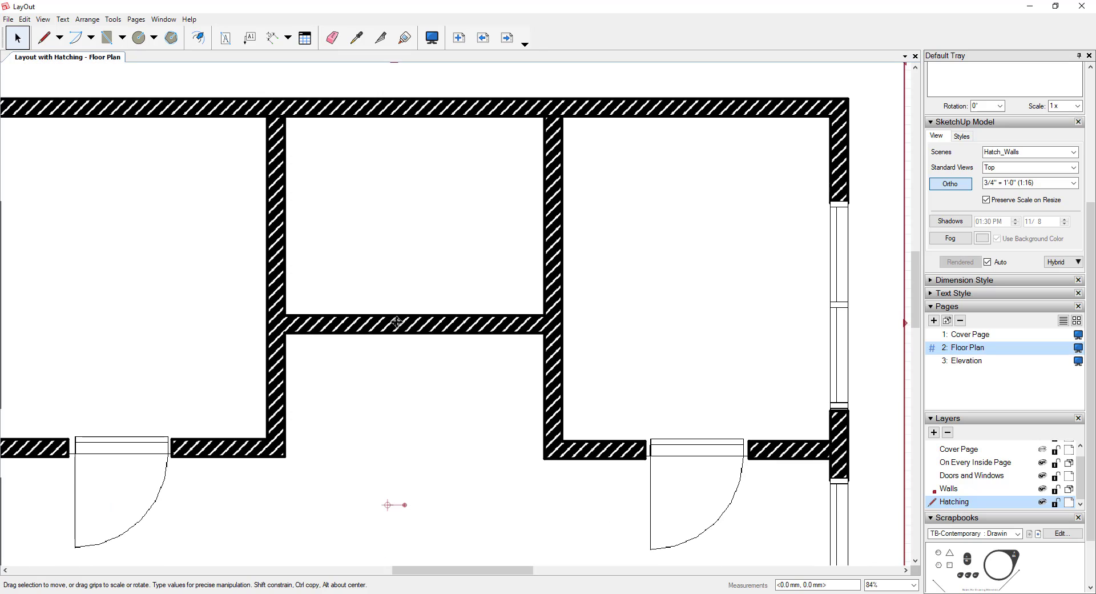
{"action": "scroll", "coordinate": [823, 445], "scroll_direction": "up", "scroll_amount": 5}
{"action": "scroll", "coordinate": [834, 451], "scroll_direction": "down", "scroll_amount": 4}
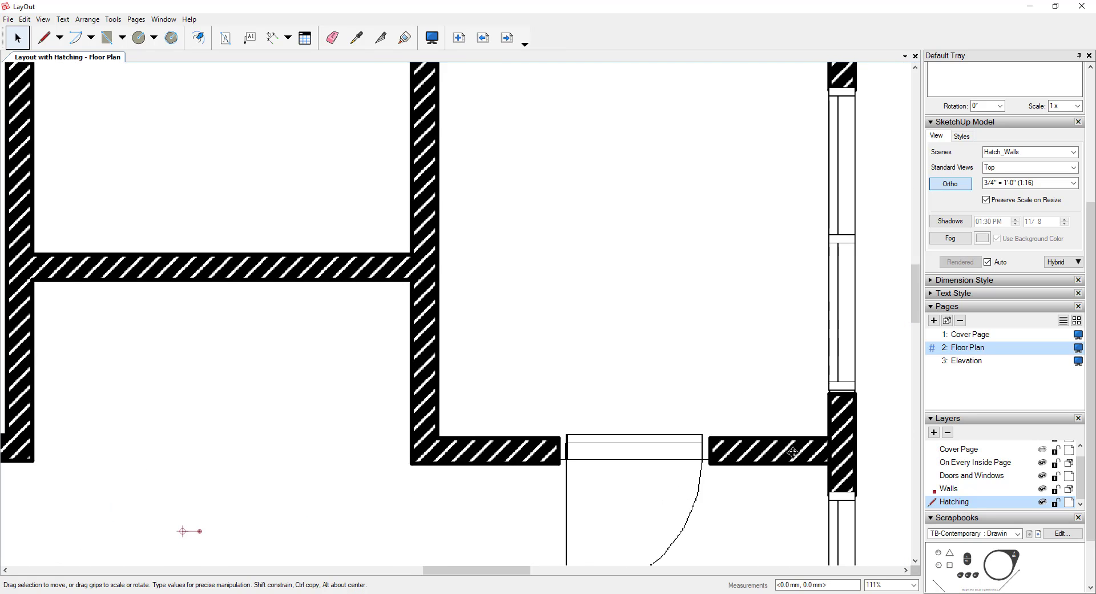
{"action": "scroll", "coordinate": [855, 417], "scroll_direction": "up", "scroll_amount": 2}
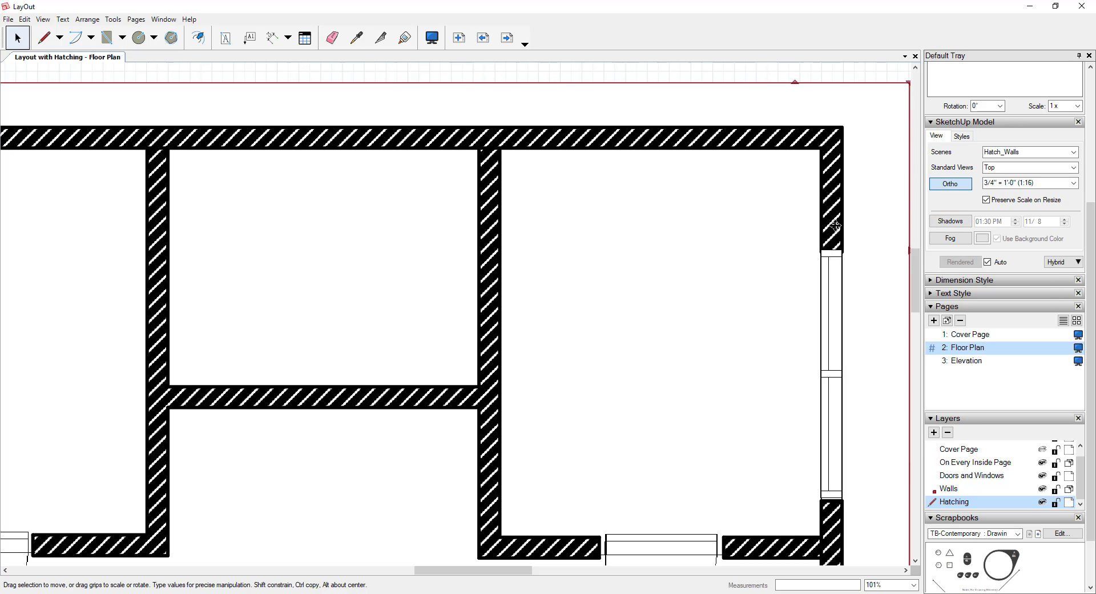
{"action": "scroll", "coordinate": [839, 230], "scroll_direction": "down", "scroll_amount": 1}
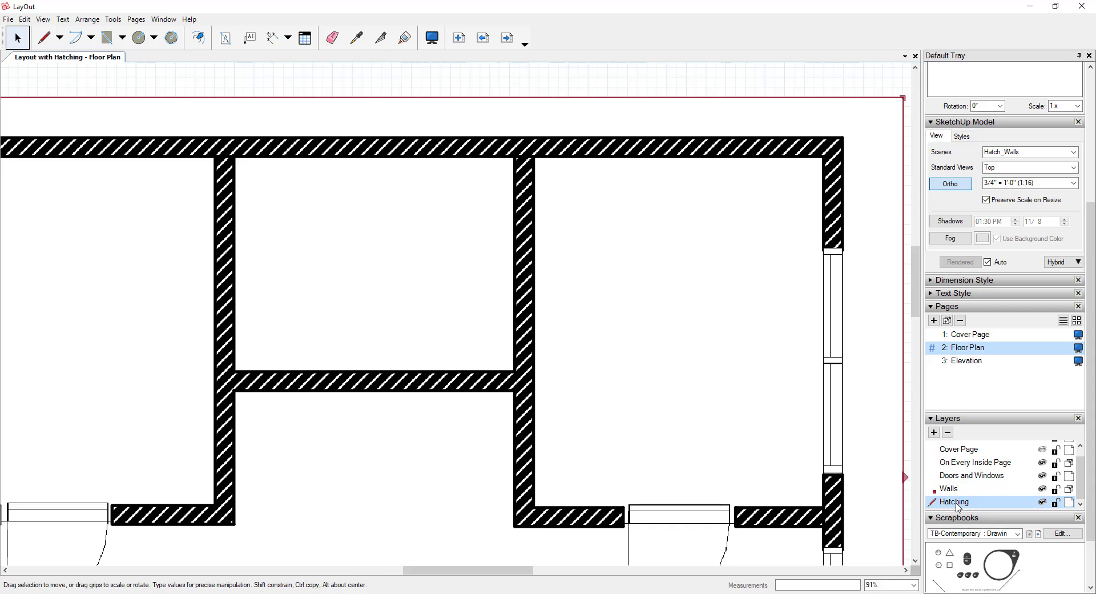